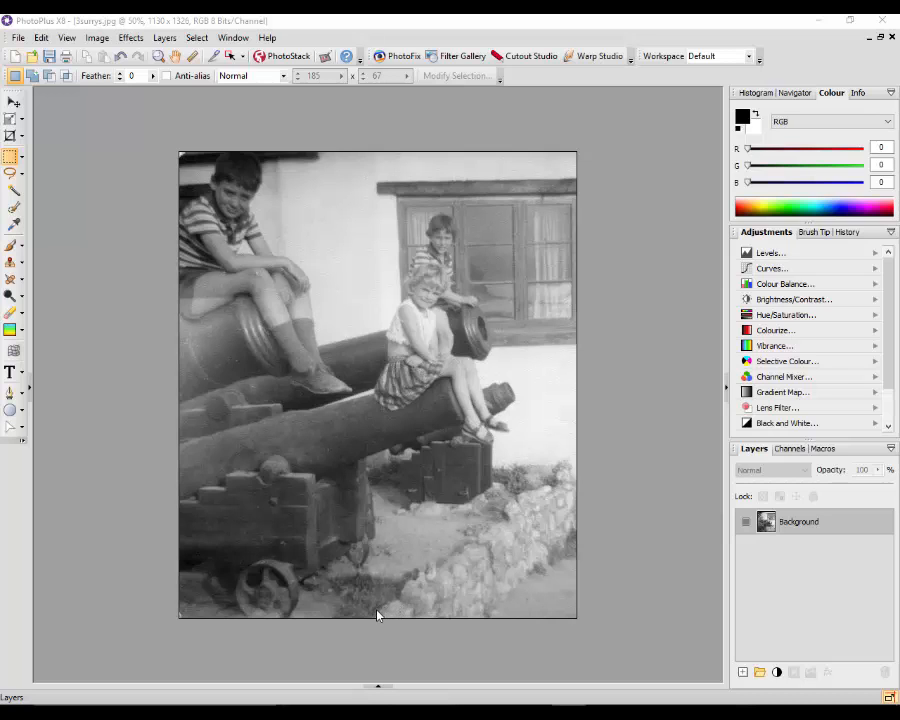
# Compare the black-and-white photo 3surrys.jpg with its coloured version 3surrys-finished-v2.jpg, ending on the black-and-white one
pyautogui.click(377, 687)
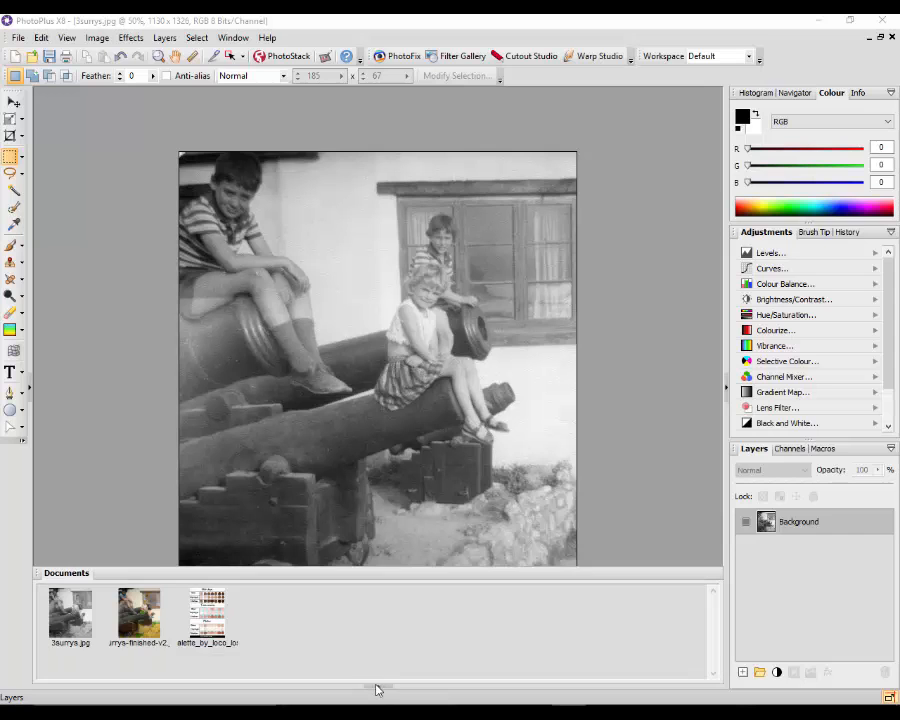
pyautogui.click(150, 625)
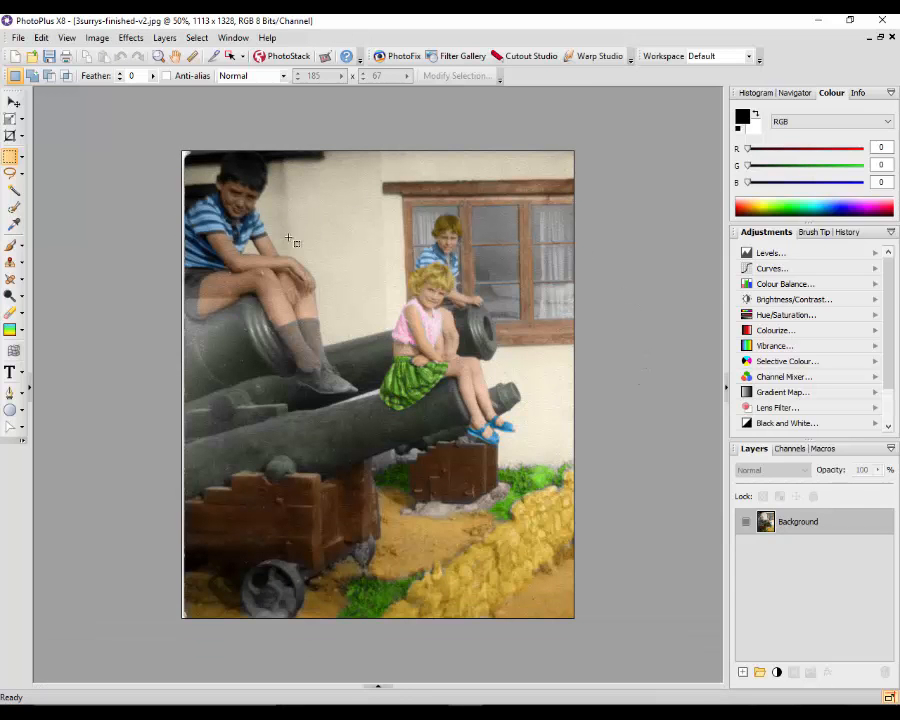
pyautogui.click(377, 687)
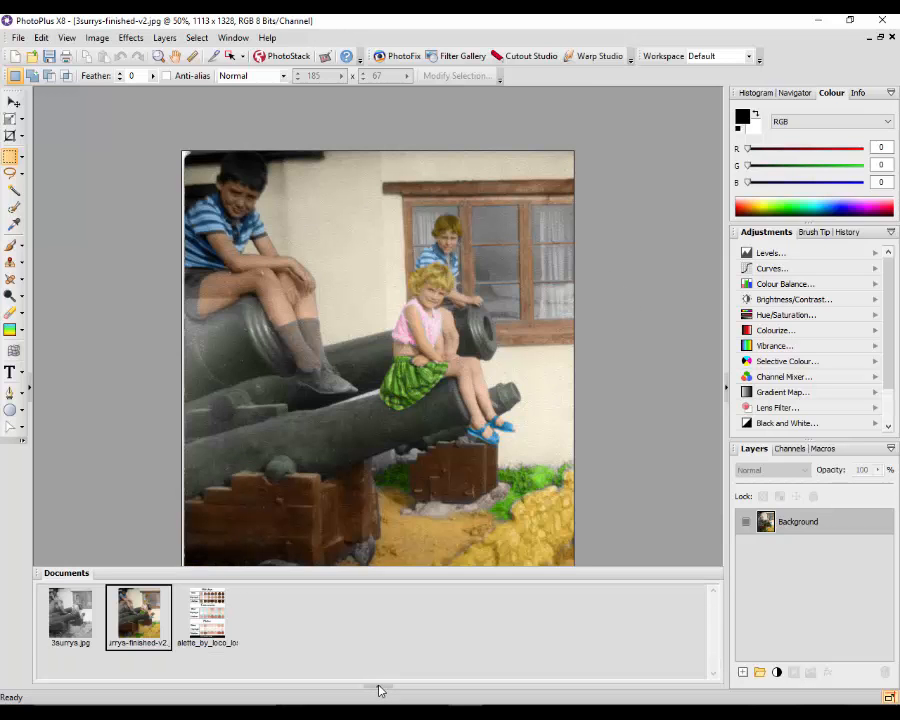
pyautogui.click(70, 612)
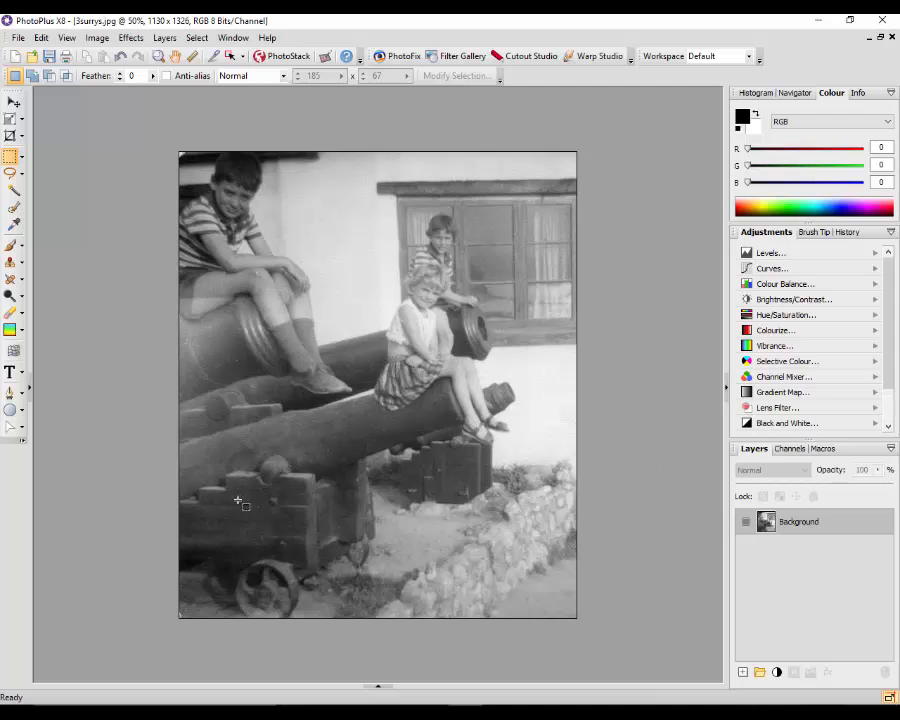
pyautogui.click(378, 689)
pyautogui.click(138, 612)
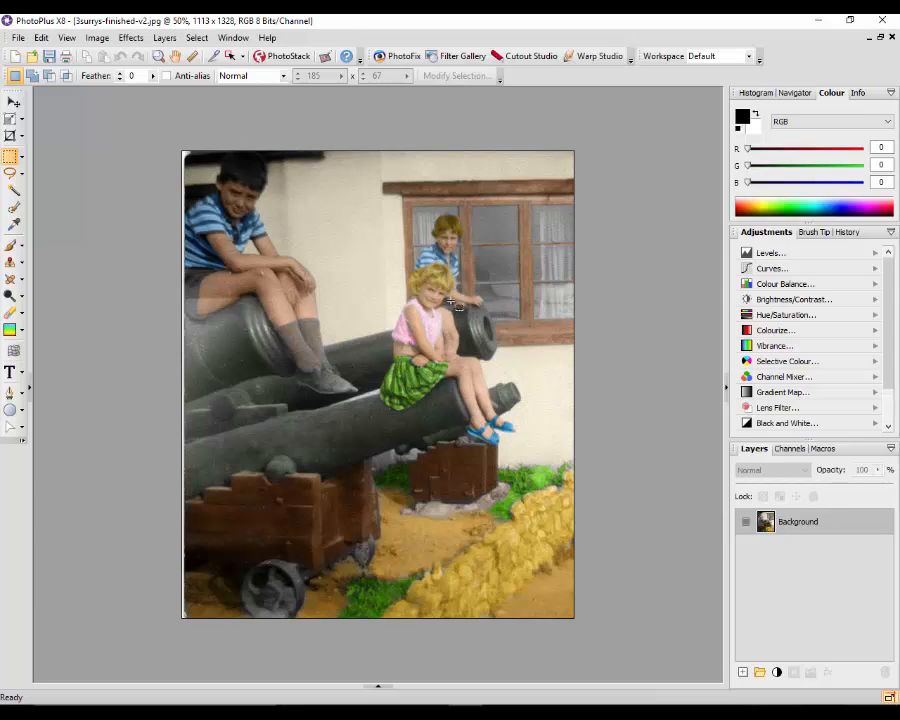
pyautogui.click(377, 688)
pyautogui.click(85, 618)
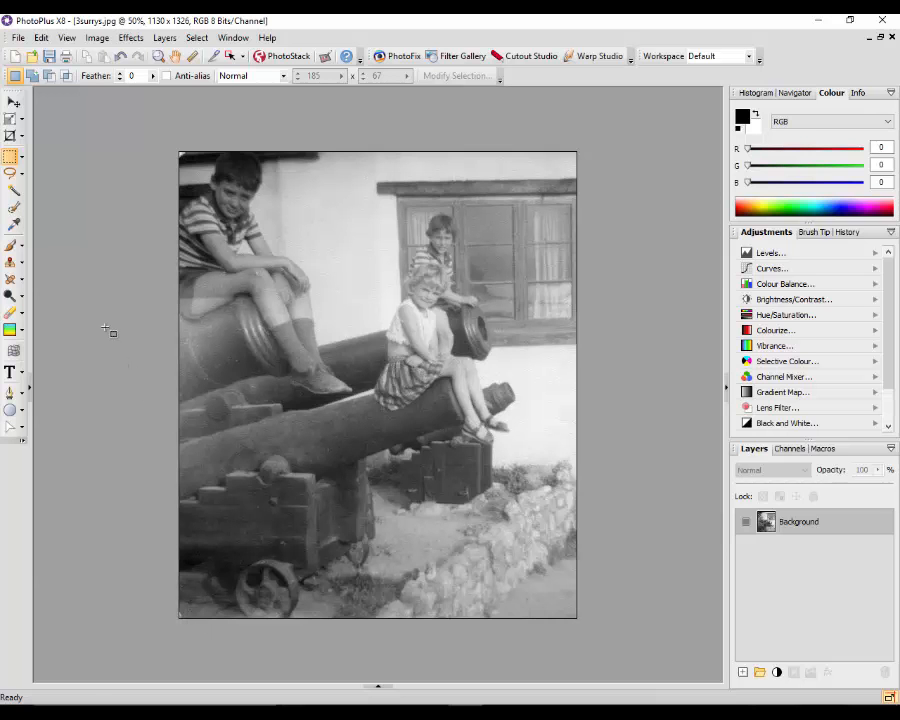
# Sample a source point at the photo's lower-left corner with the Clone tool, then return to the rectangular selection tool
pyautogui.click(10, 262)
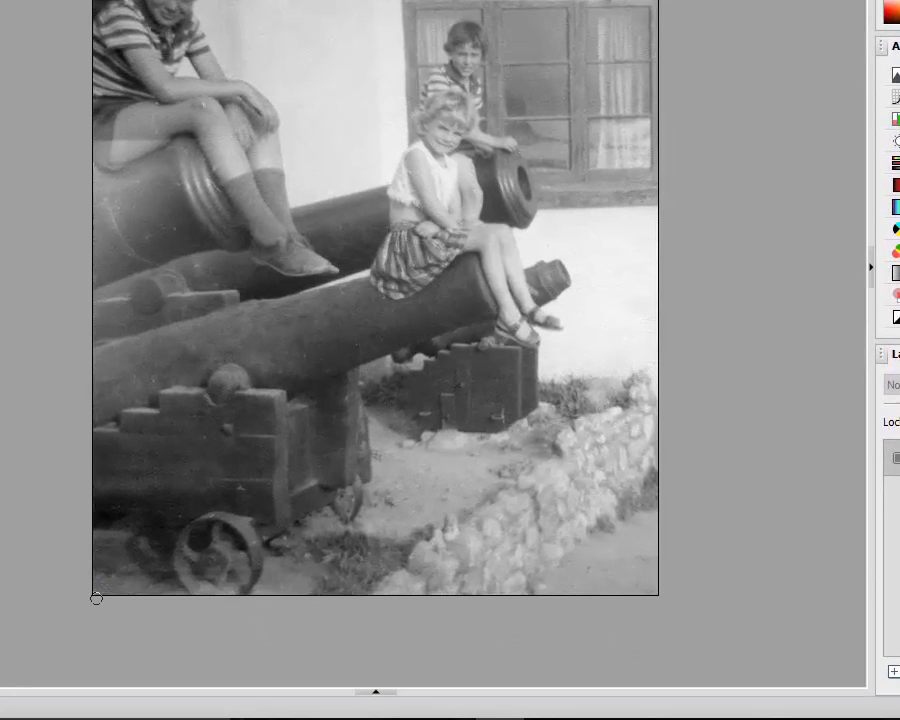
pyautogui.keyDown('alt'); pyautogui.click(95, 596); pyautogui.keyUp('alt')
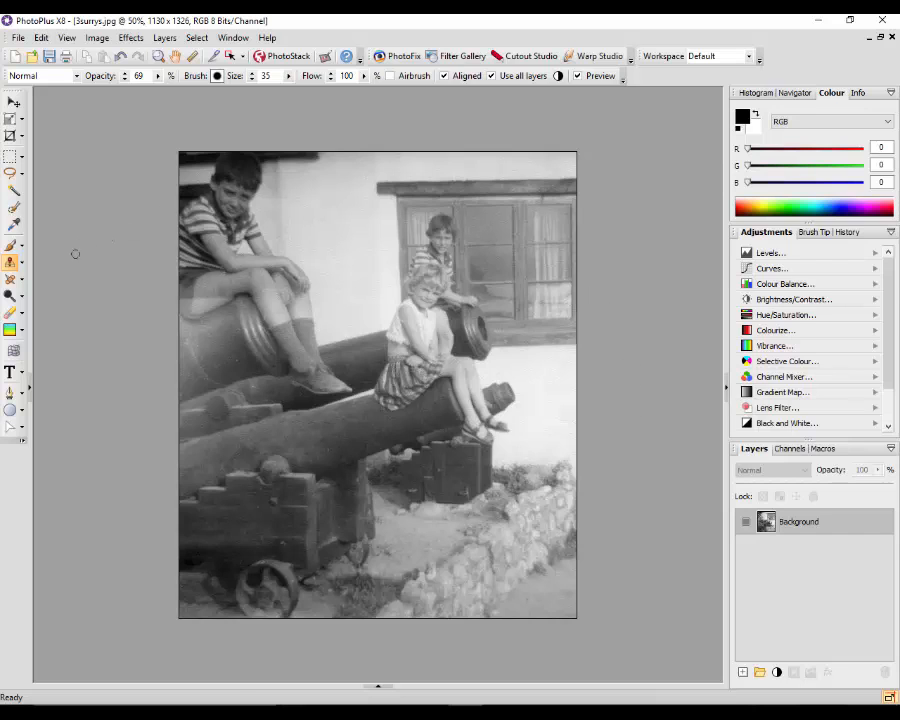
pyautogui.click(9, 156)
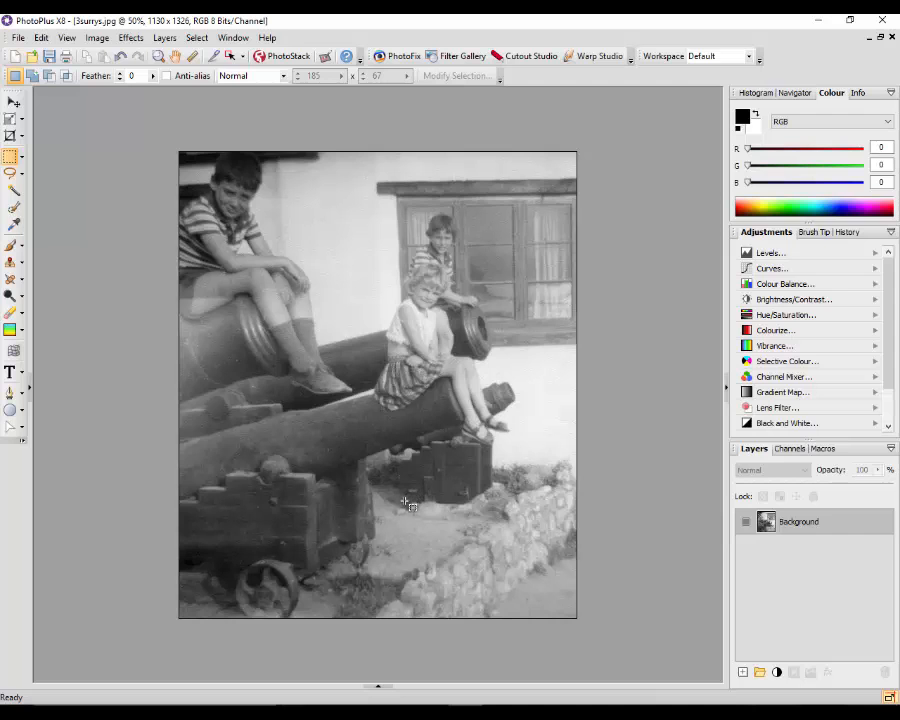
# Review the finished coloured photo once more and return to 3surrys.jpg
pyautogui.click(377, 688)
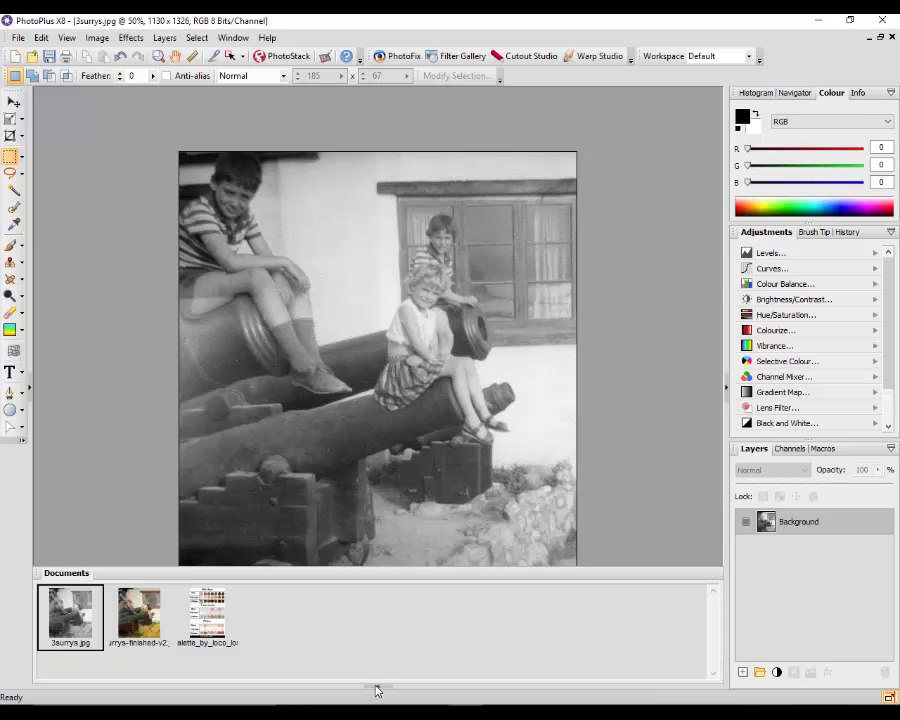
pyautogui.click(135, 612)
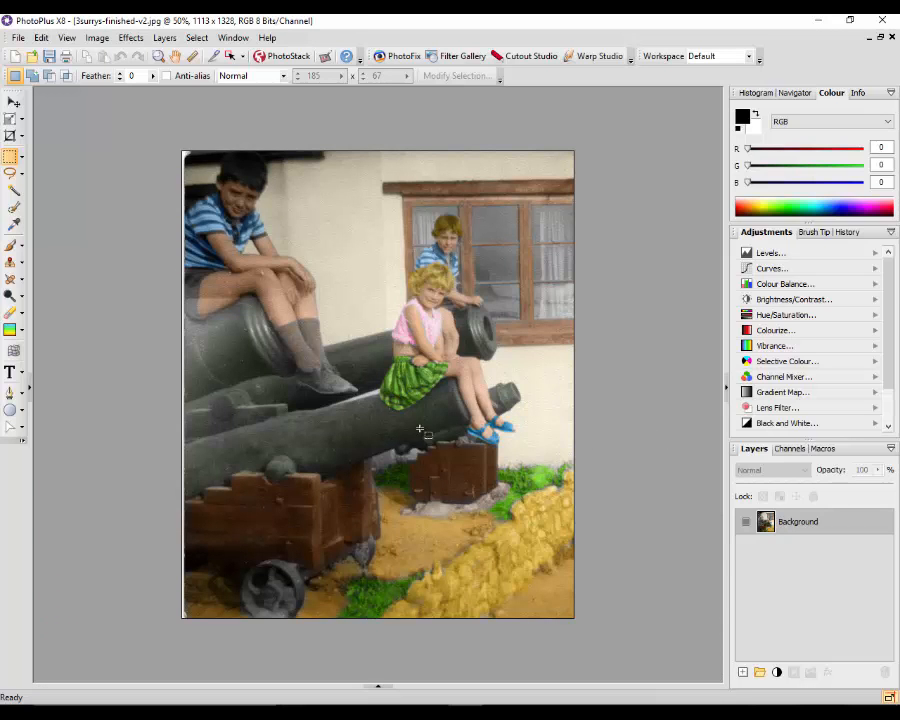
pyautogui.click(377, 688)
pyautogui.click(70, 612)
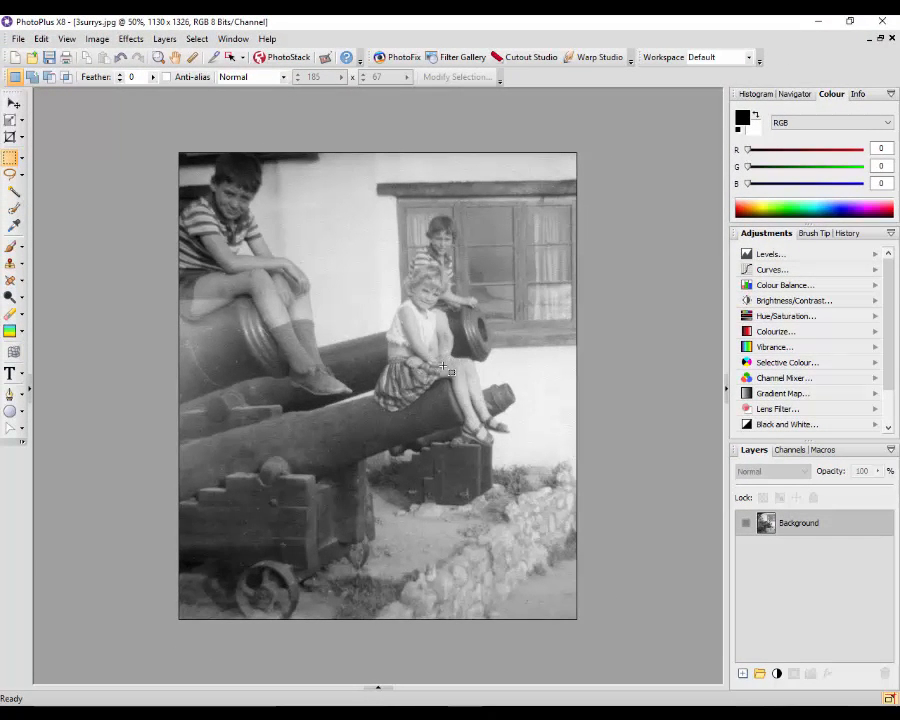
# Switch to Microsoft Edge and browse the Google Images results for "skin tone palette"
pyautogui.click(379, 689)
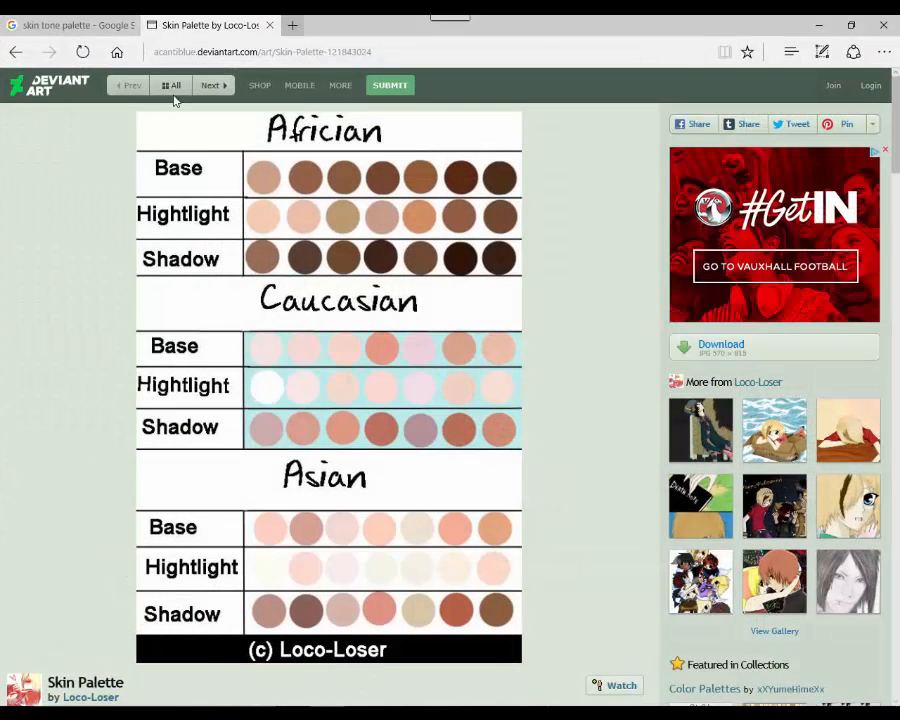
pyautogui.click(100, 25)
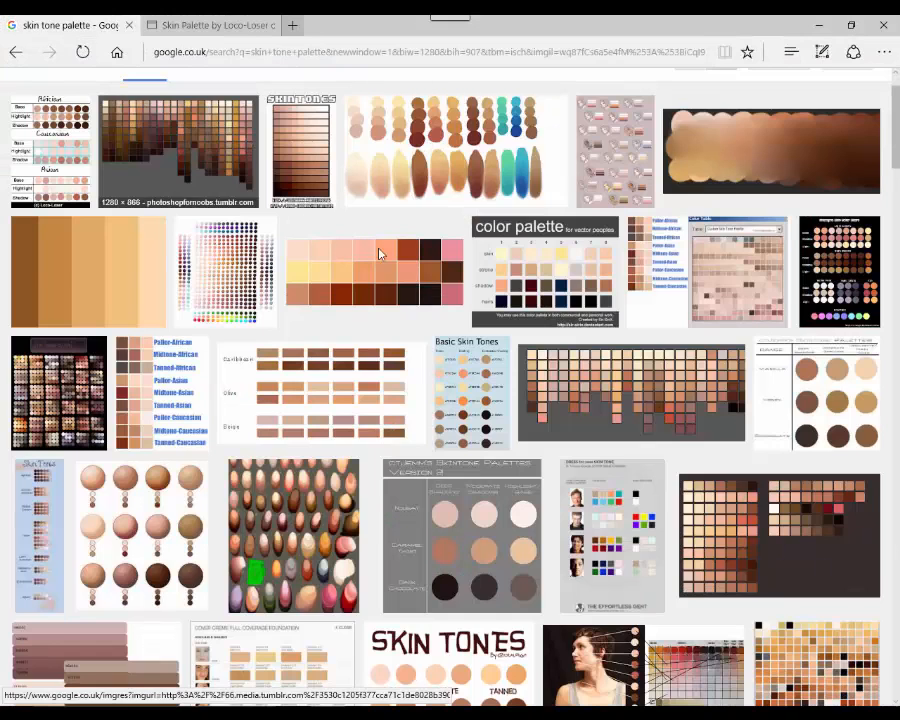
pyautogui.scroll(2, 380, 254)
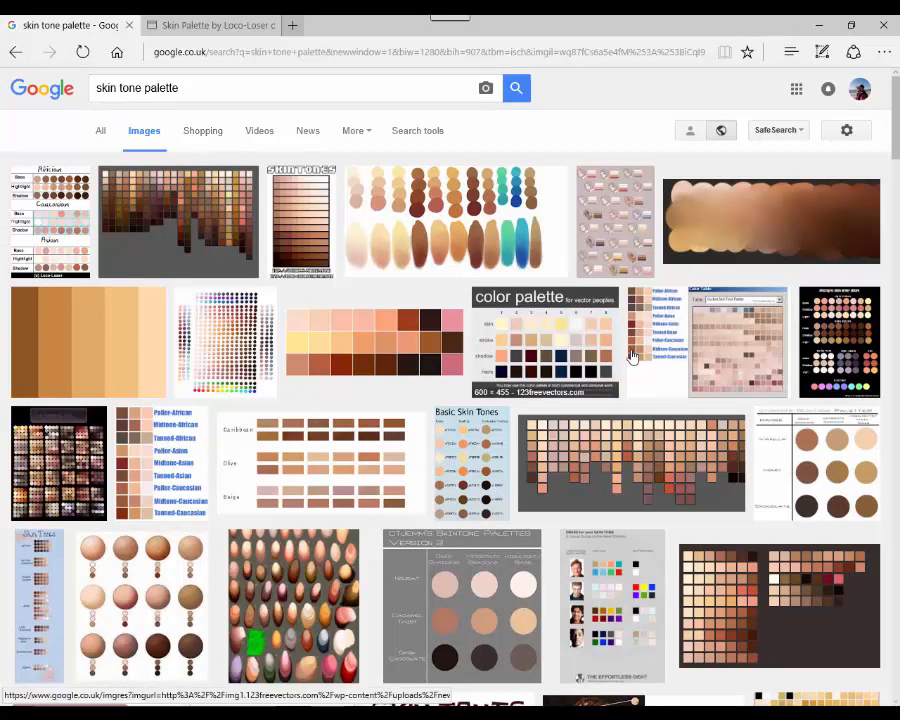
pyautogui.scroll(-3, 741, 476)
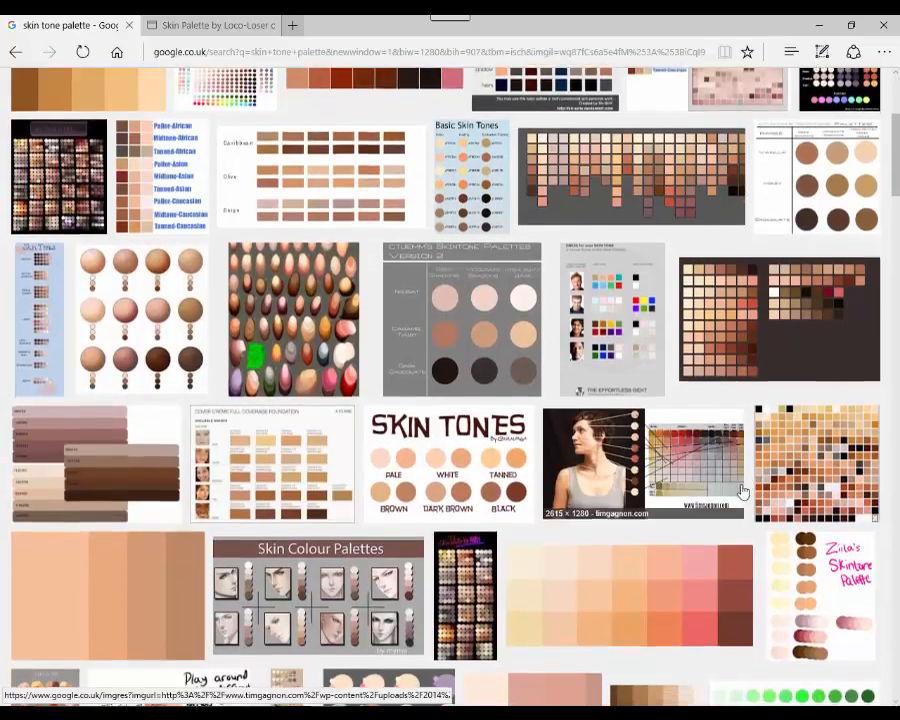
pyautogui.scroll(-10, 590, 505)
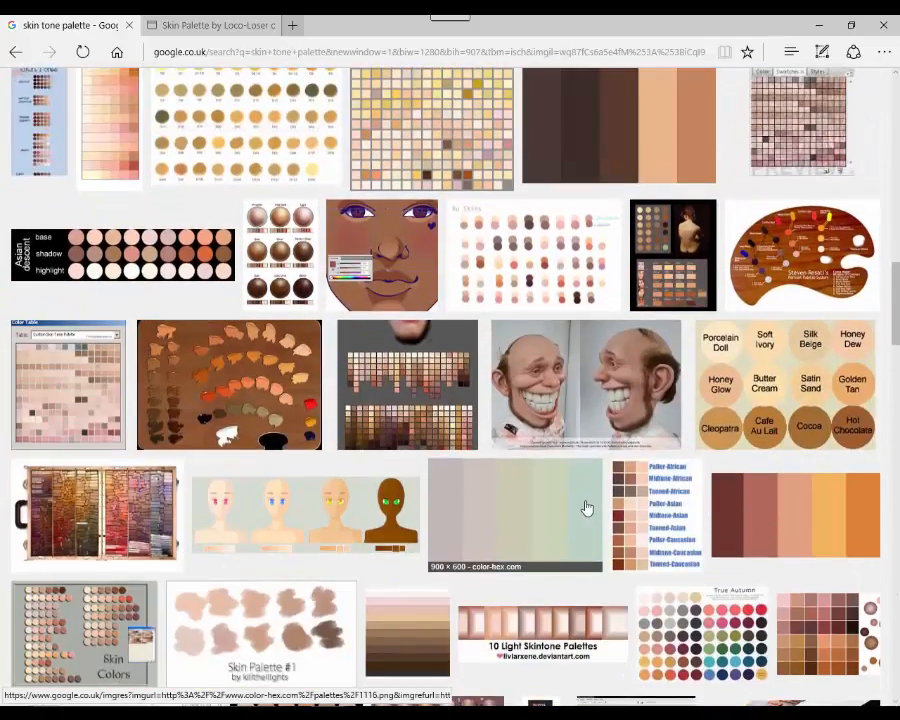
pyautogui.scroll(10, 586, 505)
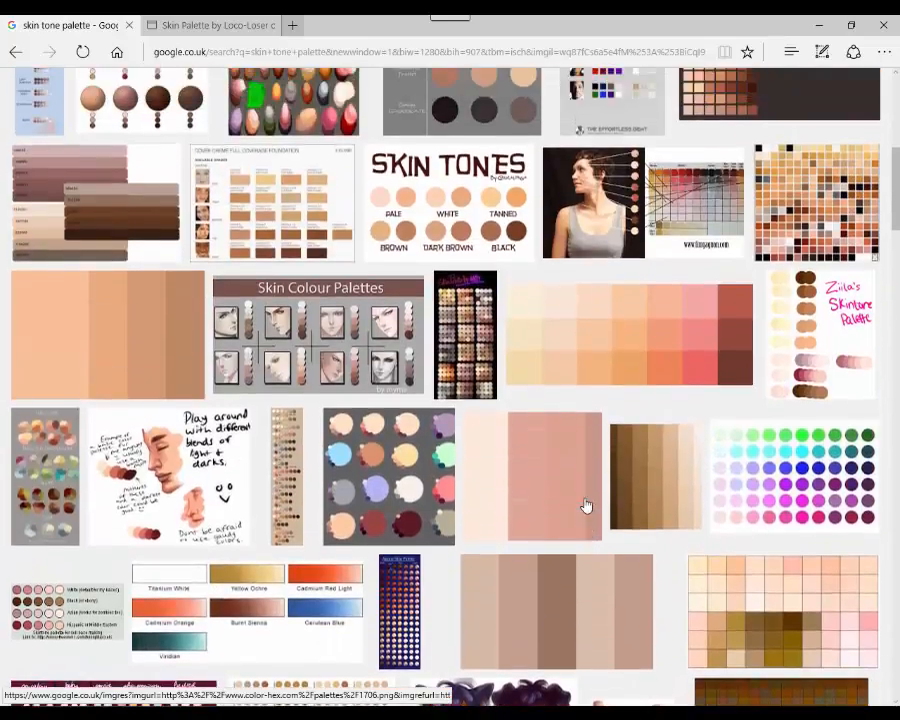
pyautogui.scroll(2, 586, 505)
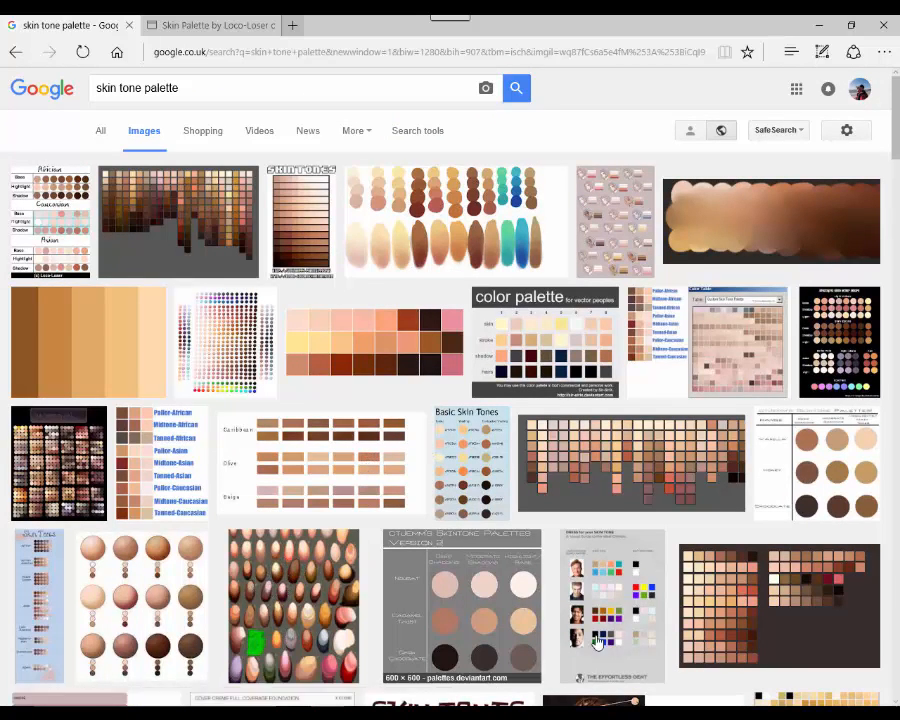
pyautogui.scroll(-4, 628, 624)
pyautogui.scroll(-2, 628, 624)
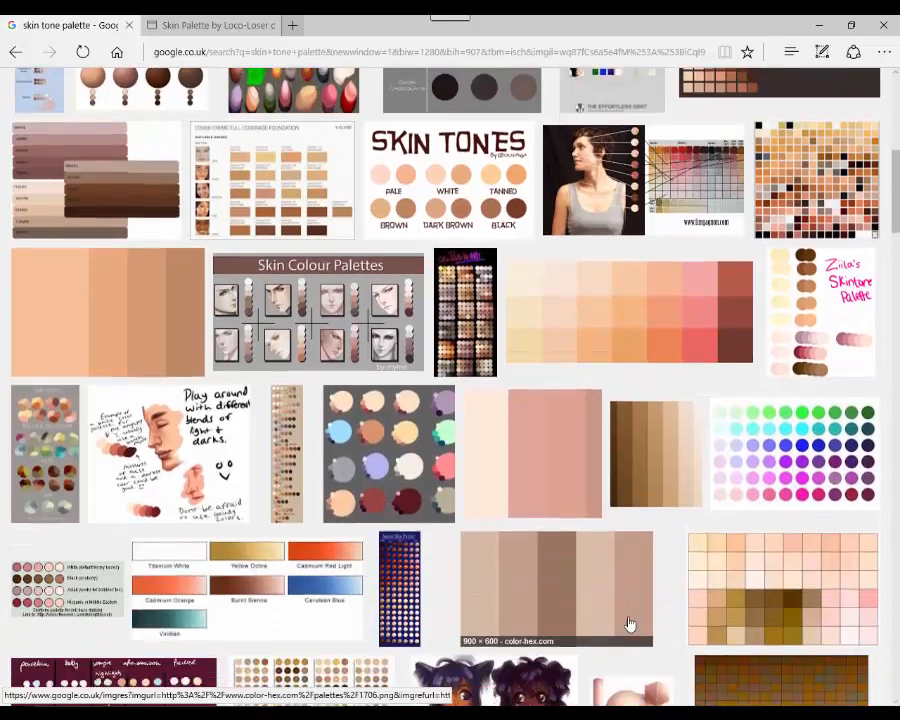
pyautogui.scroll(7, 628, 624)
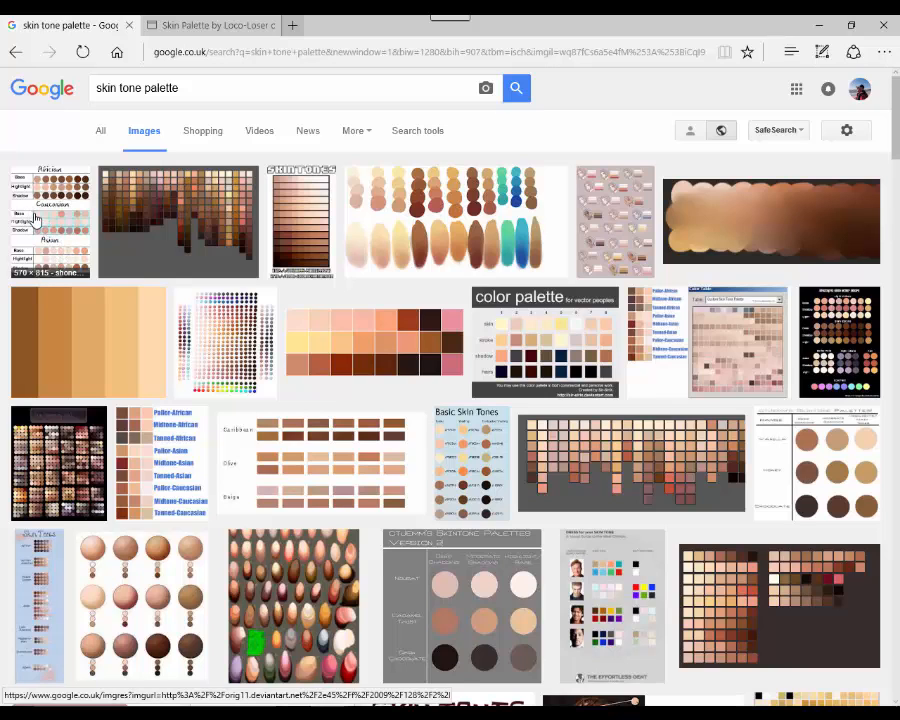
# Examine the Skin Palette page by Loco-Loser on DeviantArt, including its description and comments
pyautogui.click(212, 27)
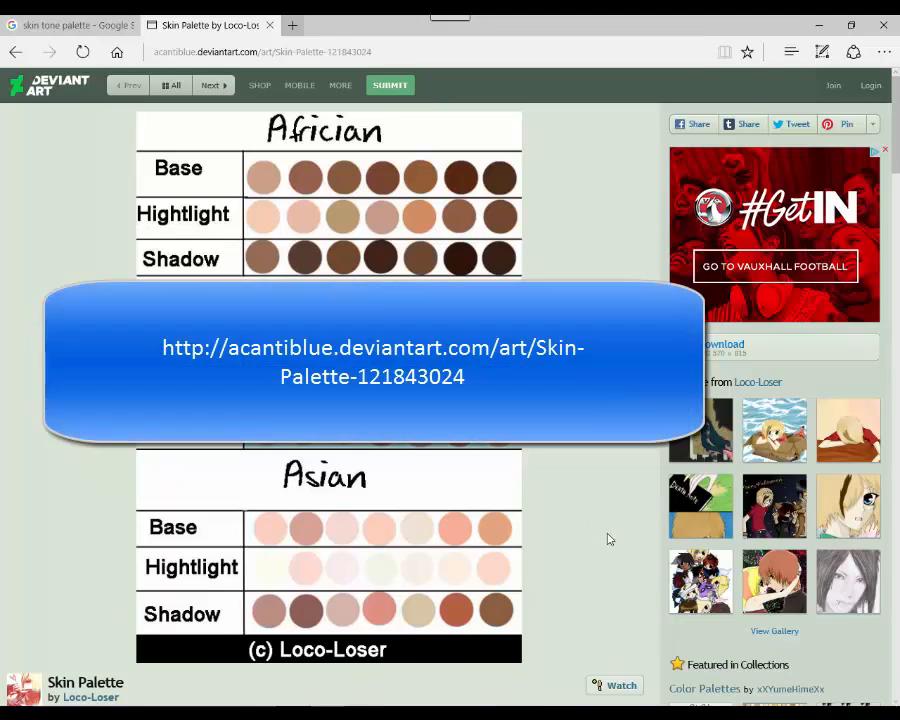
pyautogui.scroll(-6, 558, 573)
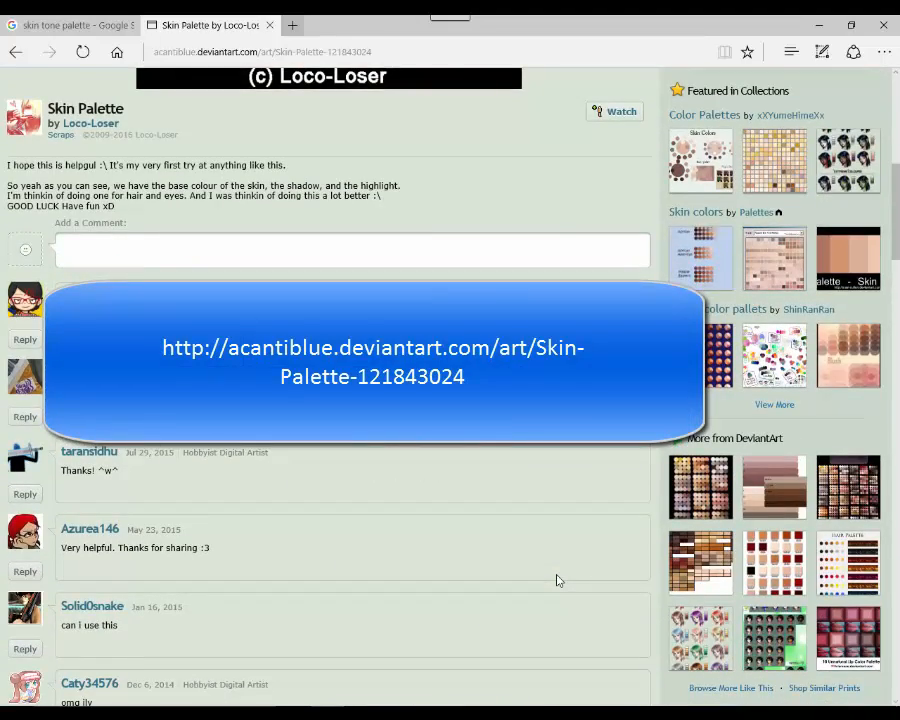
pyautogui.scroll(-5, 559, 581)
pyautogui.scroll(5, 559, 581)
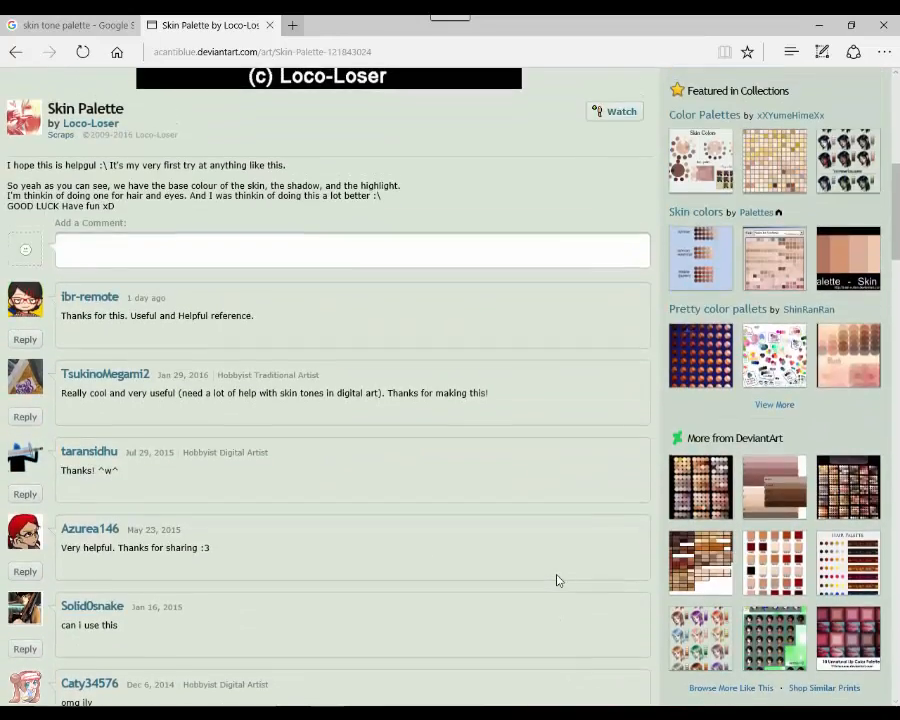
pyautogui.scroll(6, 557, 580)
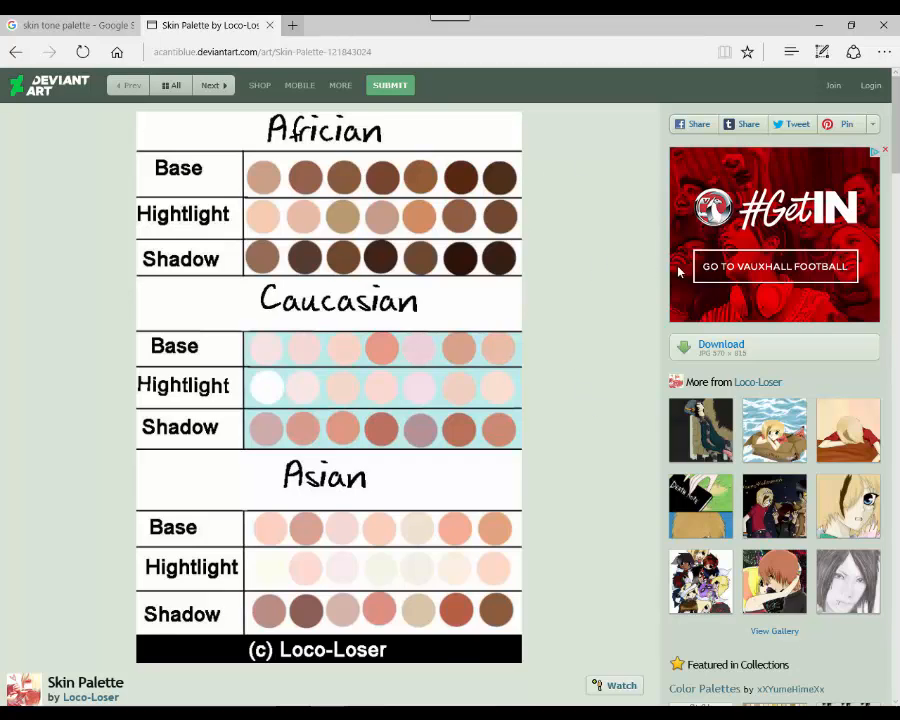
# Open the Skin Palette's download in its own maximized window and examine the description and comments there
pyautogui.click(752, 353)
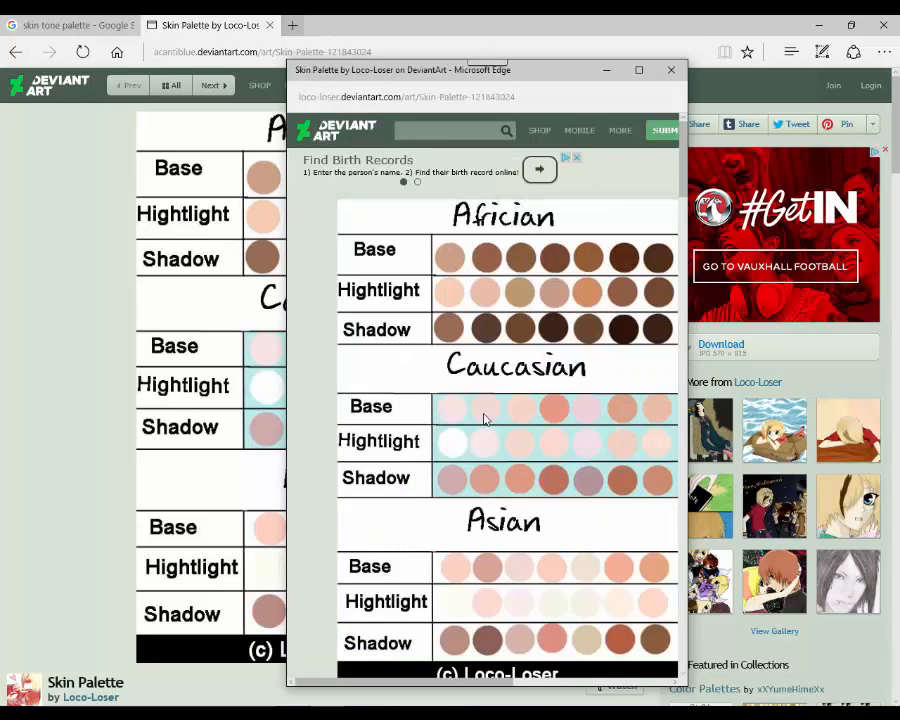
pyautogui.scroll(-3, 557, 345)
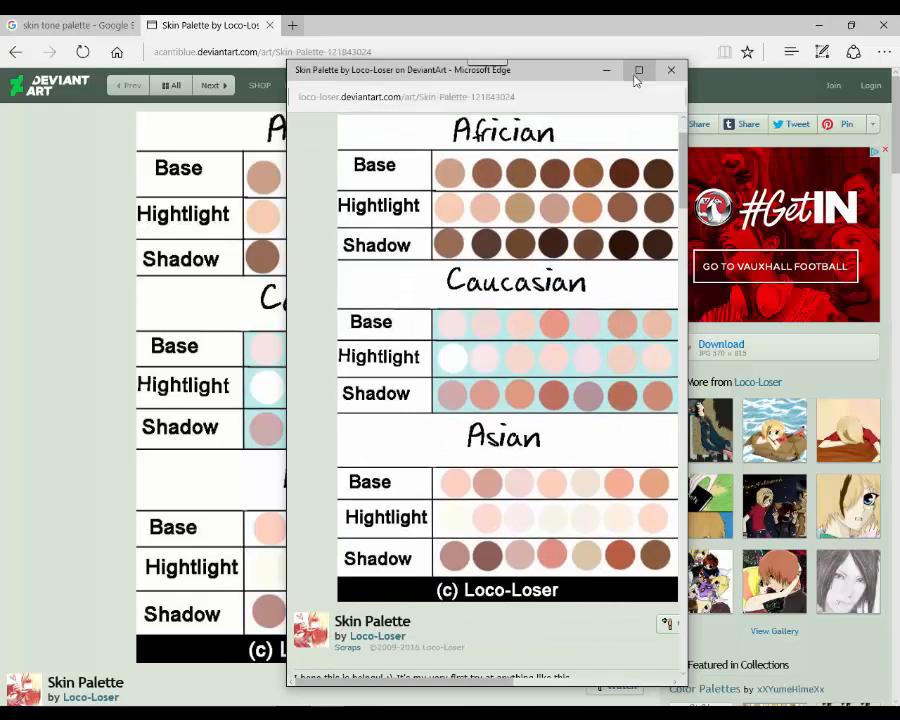
pyautogui.click(639, 70)
pyautogui.scroll(-2, 528, 305)
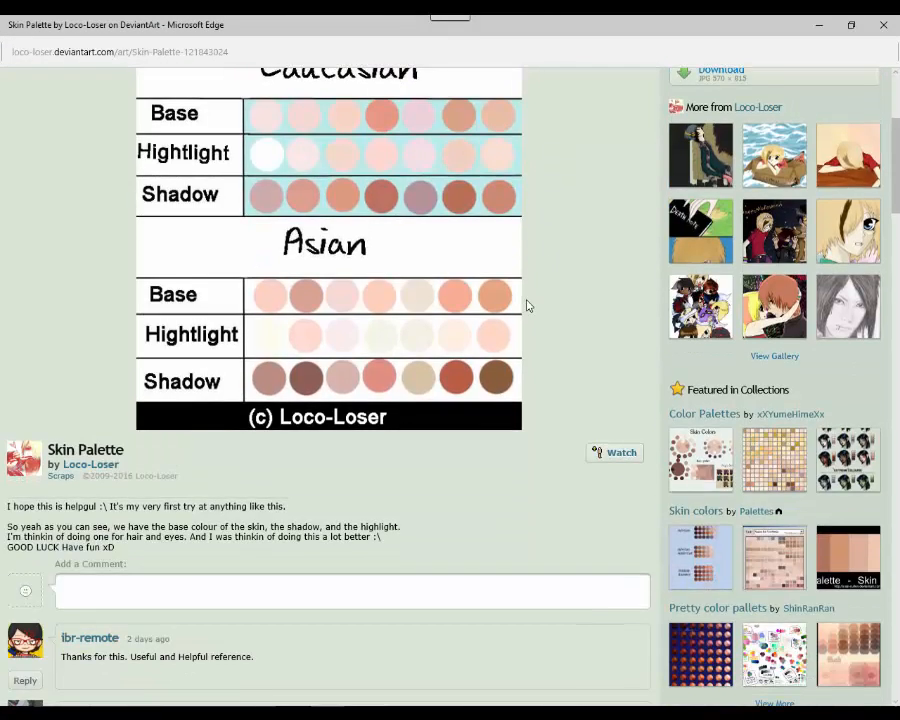
pyautogui.scroll(-5, 313, 550)
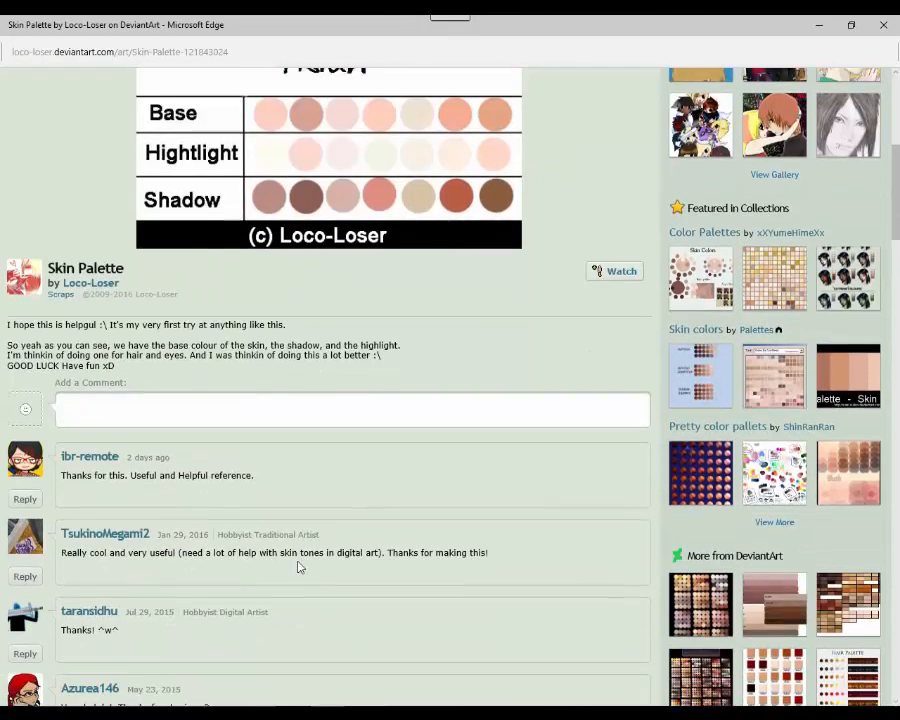
pyautogui.scroll(-1, 226, 620)
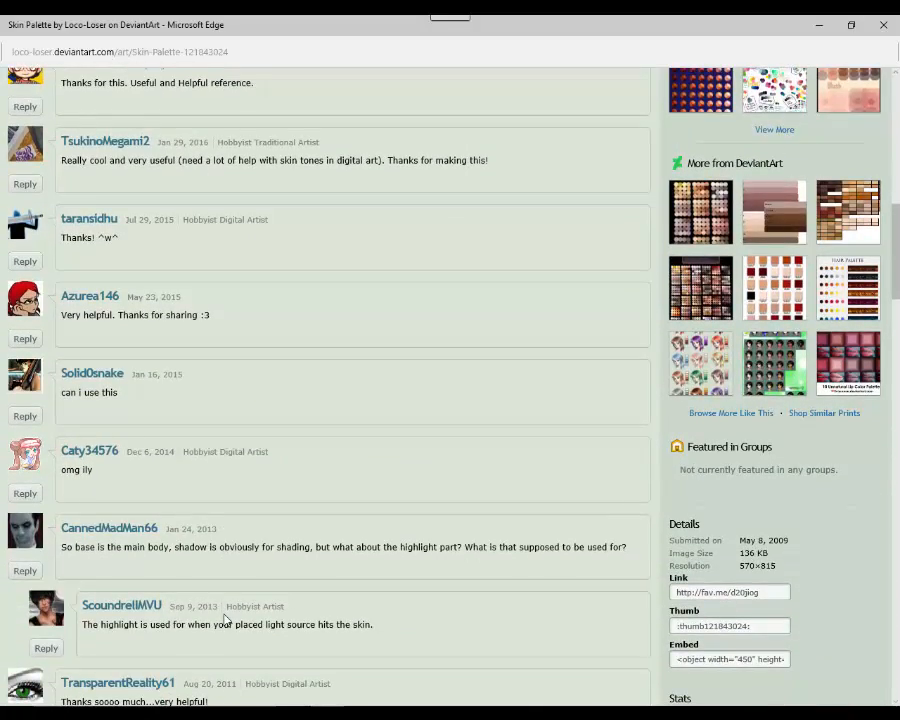
pyautogui.scroll(-2, 226, 617)
pyautogui.scroll(3, 226, 617)
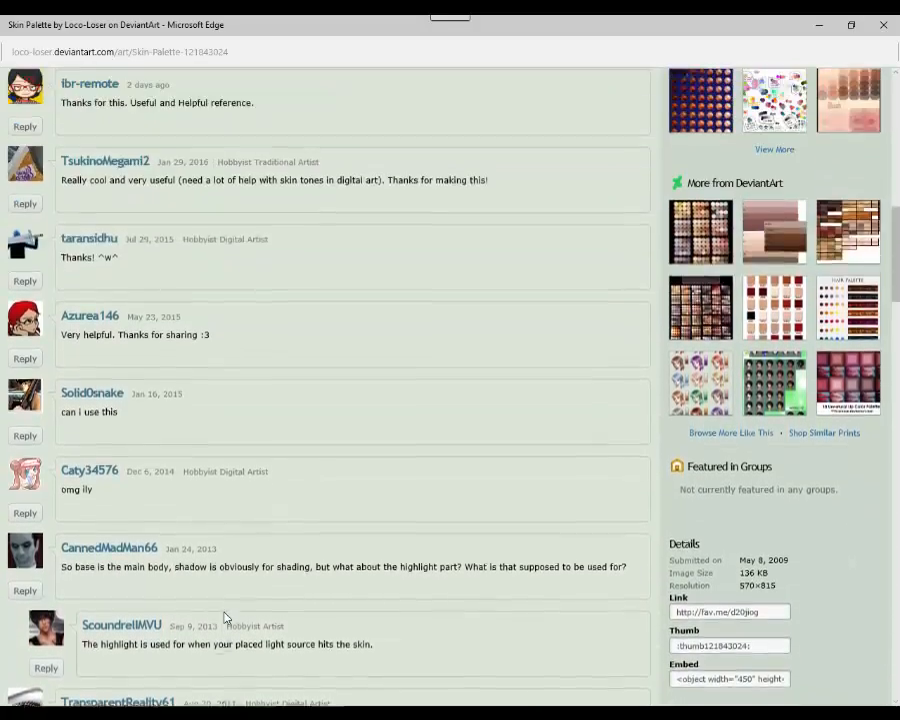
pyautogui.scroll(3, 408, 482)
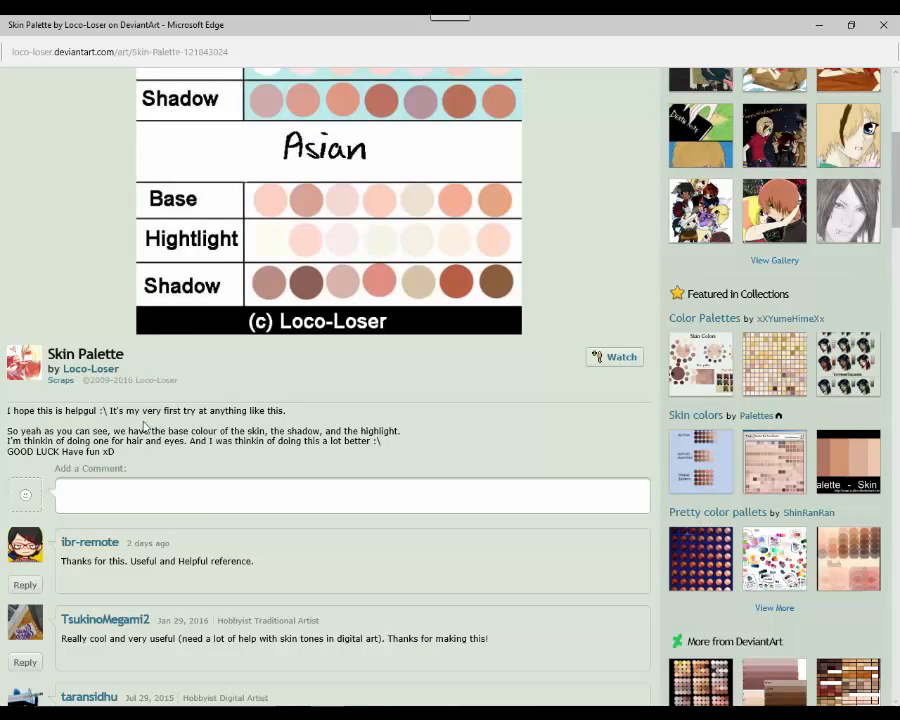
# Go back to the palette chart in the download window and bring up the options for the image
pyautogui.scroll(3, 145, 425)
pyautogui.scroll(-1, 585, 323)
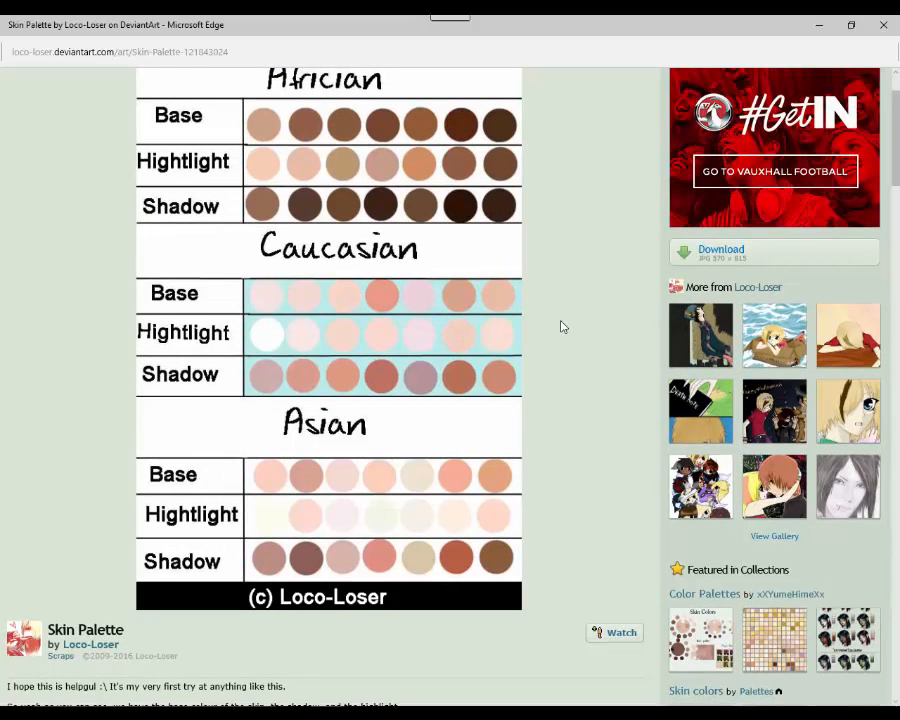
pyautogui.scroll(1, 562, 325)
pyautogui.rightClick(341, 332)
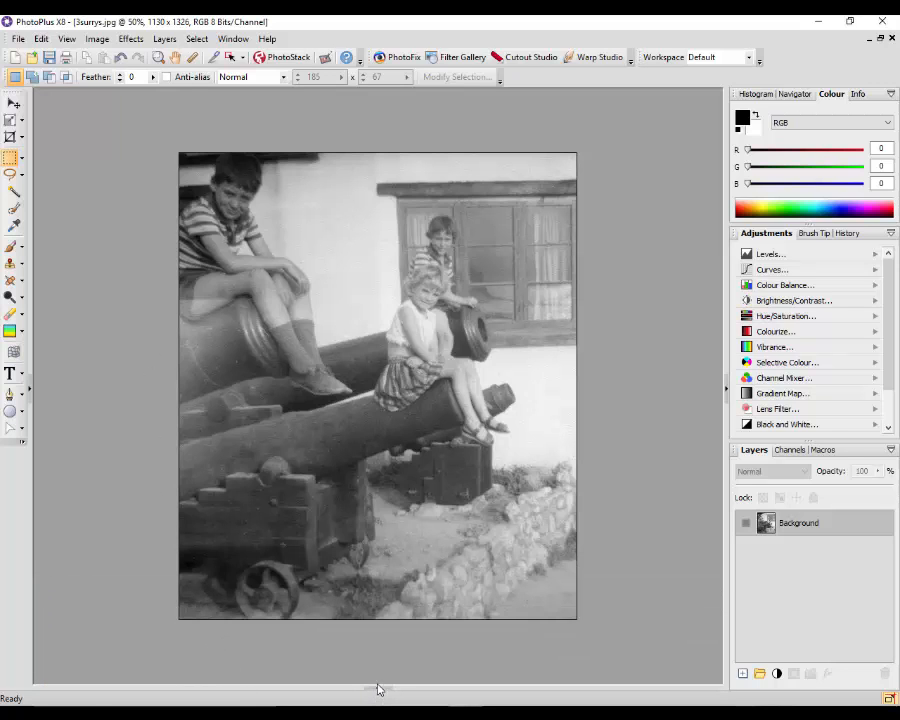
# Sample the seventh Caucasian Base skin tone (RGB 235, 191, 166) from skin_palette_by_loco_loser.jpg as the foreground colour
pyautogui.moveTo(378, 690)
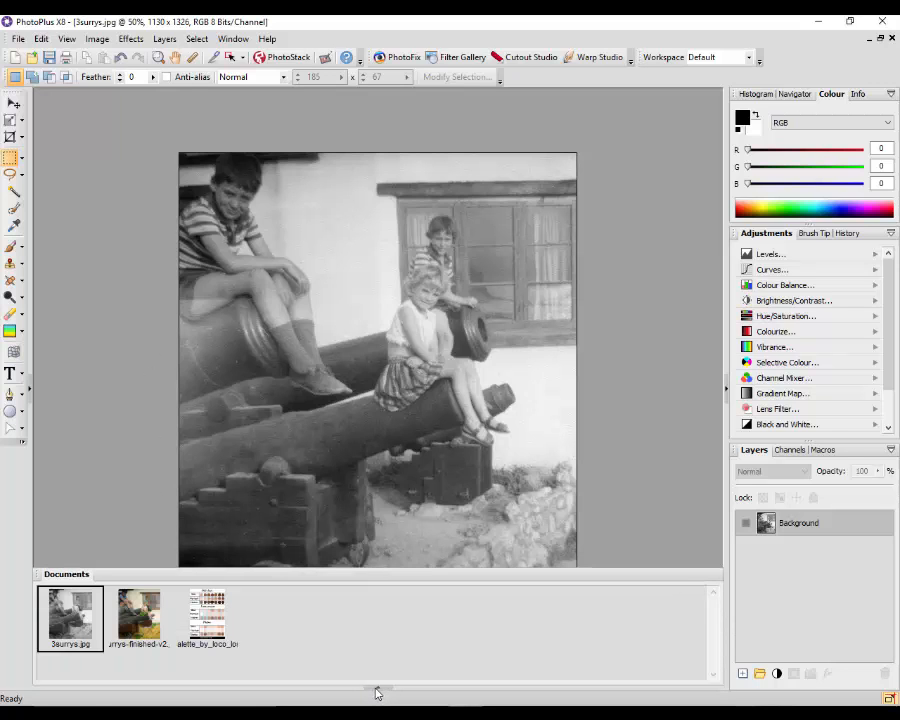
pyautogui.click(224, 636)
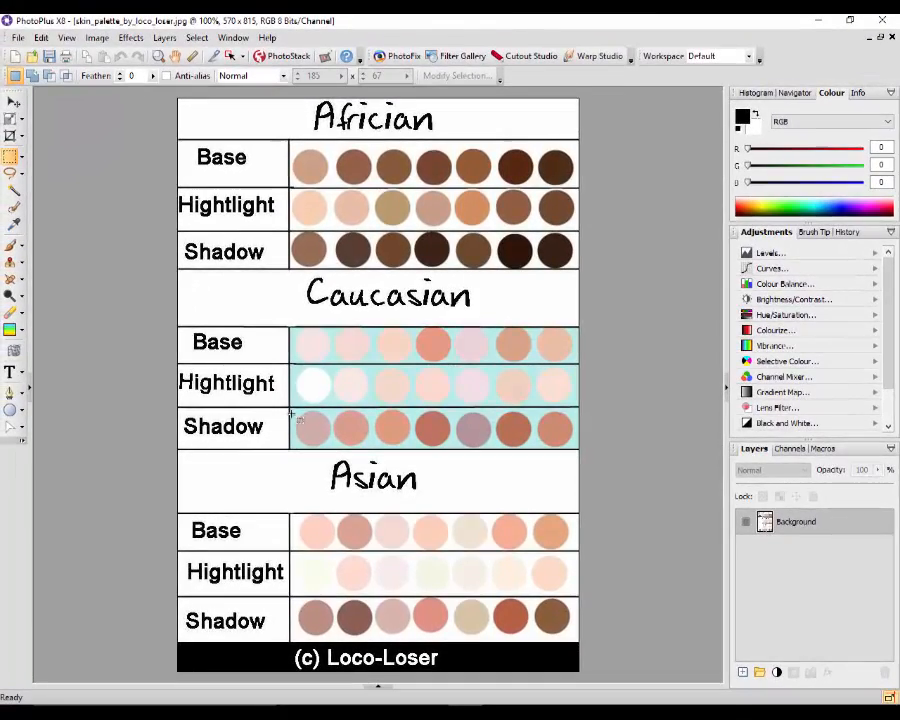
pyautogui.click(13, 227)
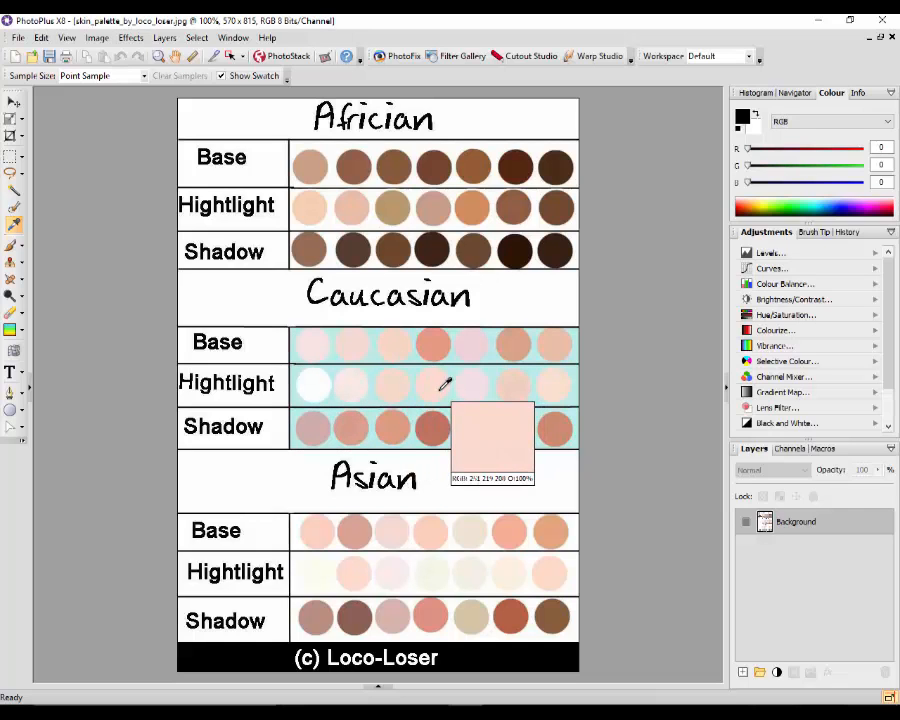
pyautogui.click(558, 338)
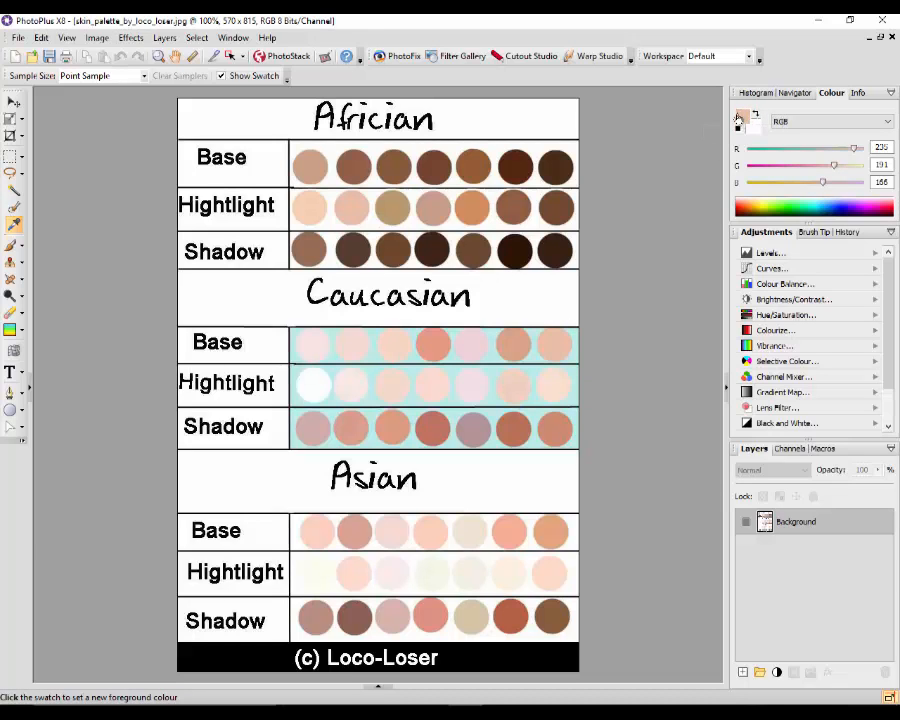
# Return to 3surrys.jpg and make the Paintbrush the active tool
pyautogui.click(378, 688)
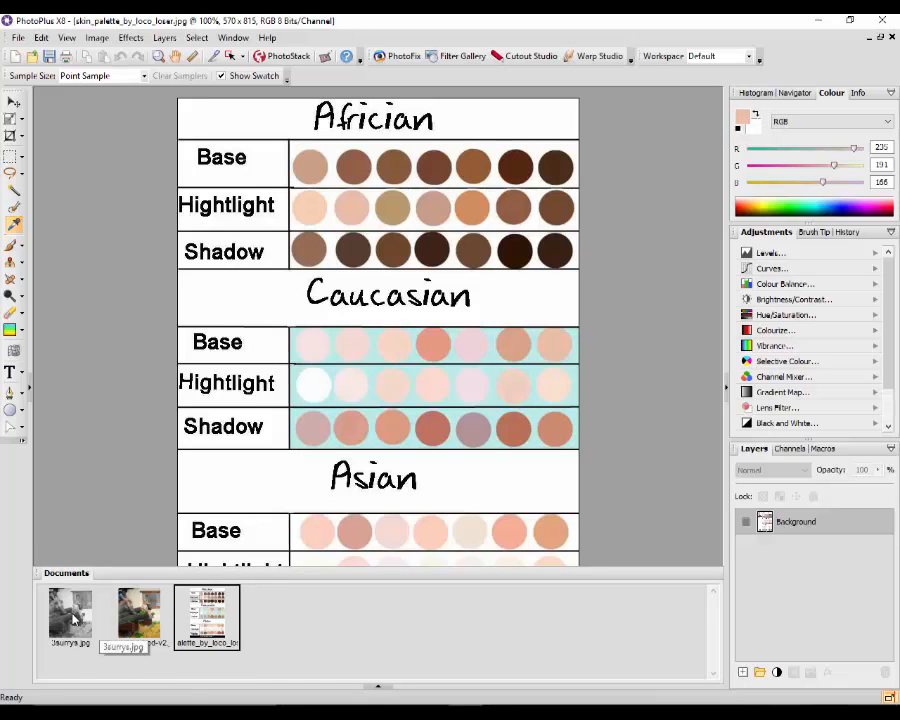
pyautogui.click(70, 628)
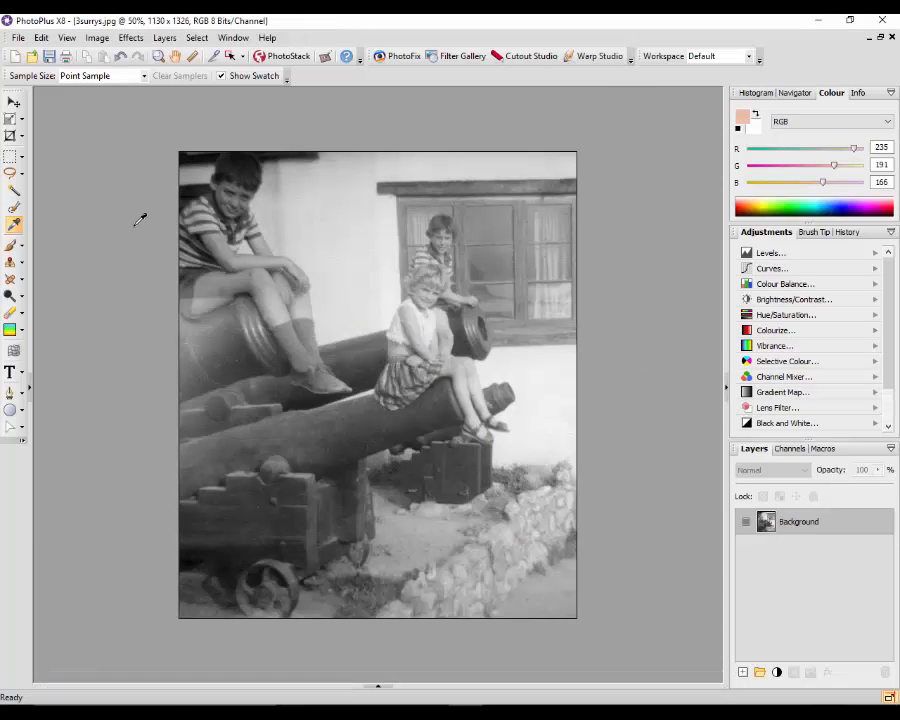
pyautogui.click(10, 247)
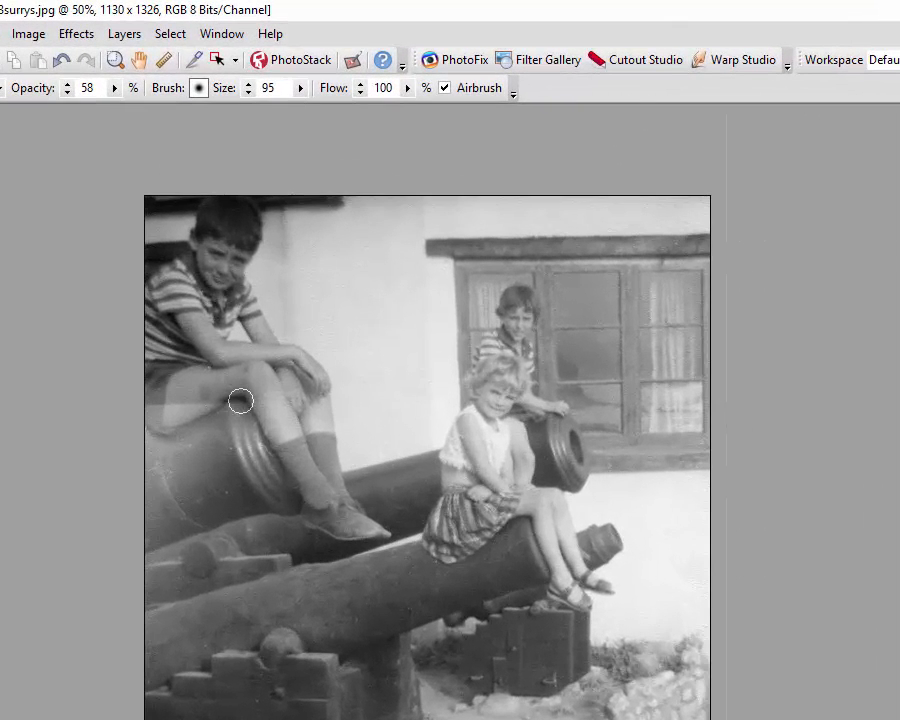
# Try painting the skin tone over the left boy's legs directly on the Background layer, and undo the strokes
pyautogui.moveTo(268, 391); pyautogui.dragTo(251, 383)
pyautogui.moveTo(205, 388)
pyautogui.mouseDown()
pyautogui.moveTo(241, 384)
pyautogui.moveTo(282, 414)
pyautogui.moveTo(271, 396)
pyautogui.moveTo(282, 382)
pyautogui.moveTo(201, 374)
pyautogui.moveTo(247, 376)
pyautogui.moveTo(258, 345)
pyautogui.moveTo(265, 370)
pyautogui.moveTo(205, 392)
pyautogui.mouseUp()
pyautogui.moveTo(328, 436)
pyautogui.mouseDown()
pyautogui.moveTo(294, 454)
pyautogui.moveTo(279, 428)
pyautogui.moveTo(288, 400)
pyautogui.moveTo(229, 373)
pyautogui.mouseUp()
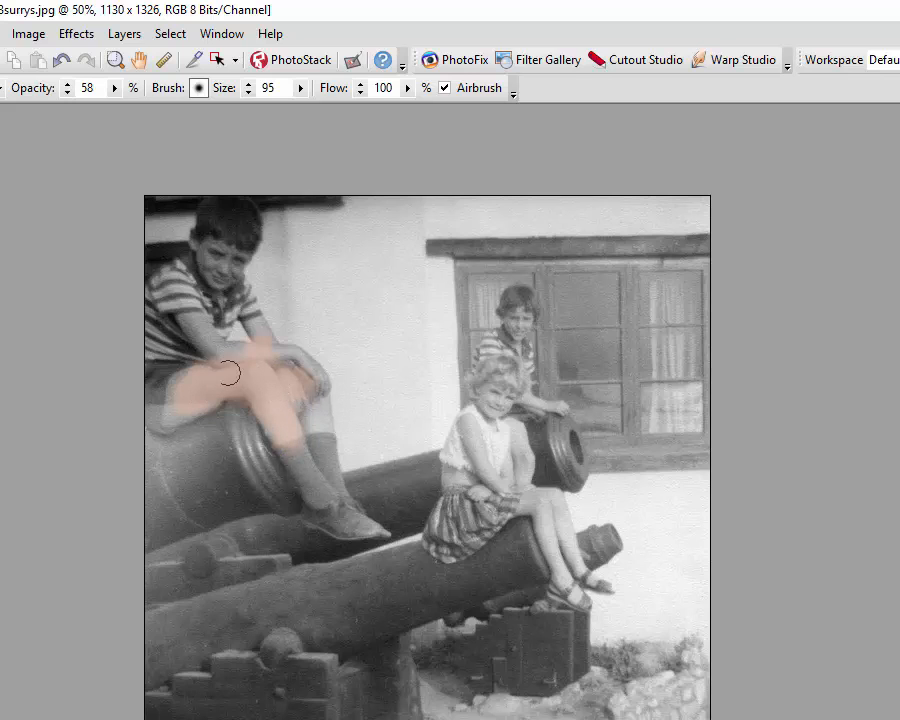
pyautogui.moveTo(164, 402)
pyautogui.mouseDown()
pyautogui.moveTo(193, 384)
pyautogui.moveTo(184, 379)
pyautogui.moveTo(217, 407)
pyautogui.moveTo(224, 398)
pyautogui.moveTo(299, 404)
pyautogui.mouseUp()
pyautogui.click(65, 66)
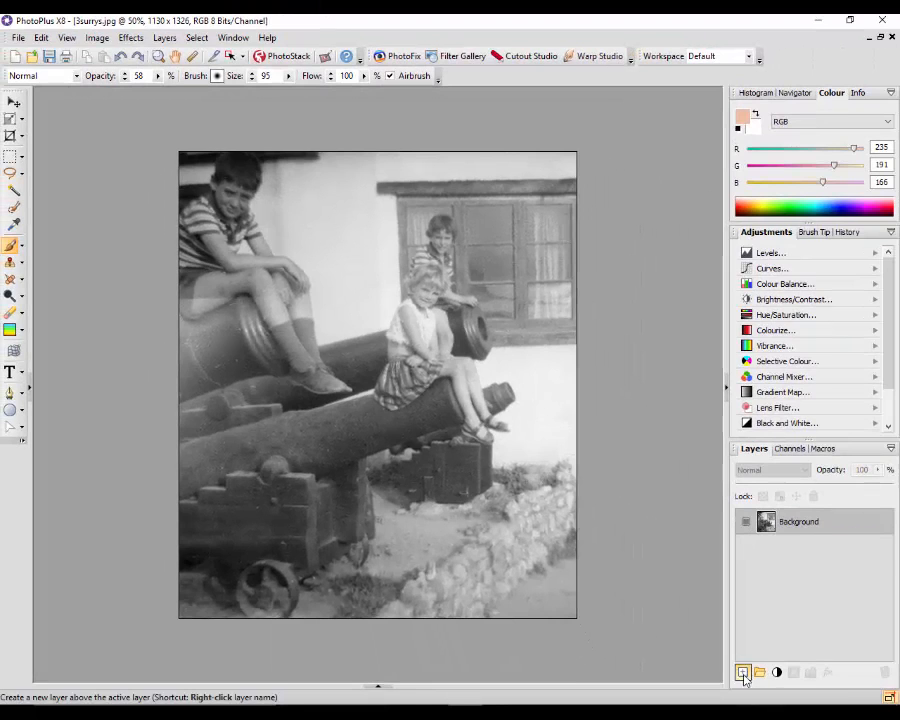
# Create a new layer above the Background in Normal mode at 100% opacity
pyautogui.click(744, 672)
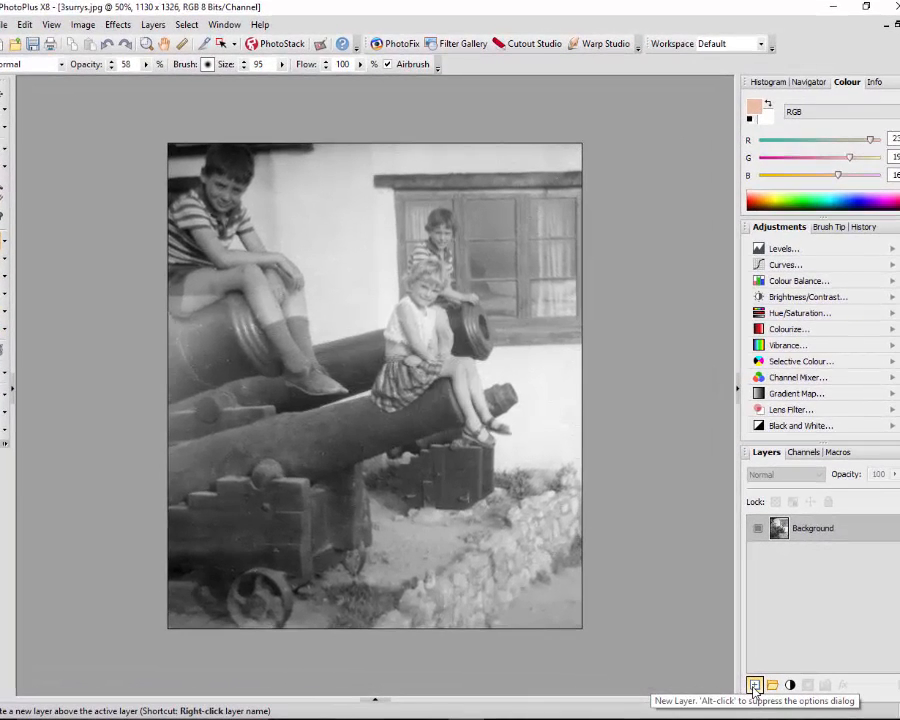
pyautogui.click(754, 688)
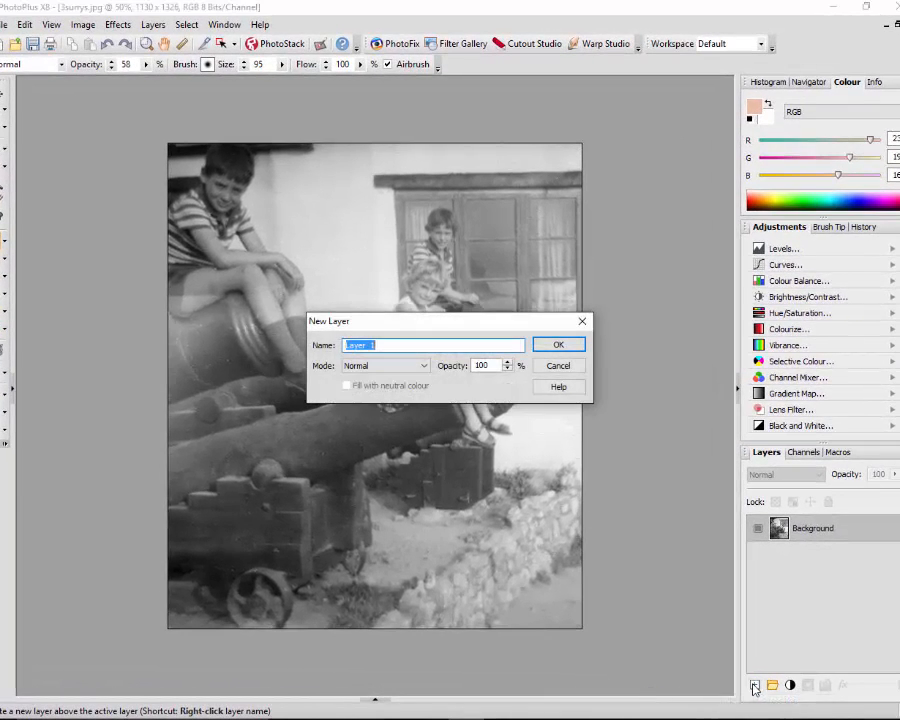
pyautogui.click(561, 345)
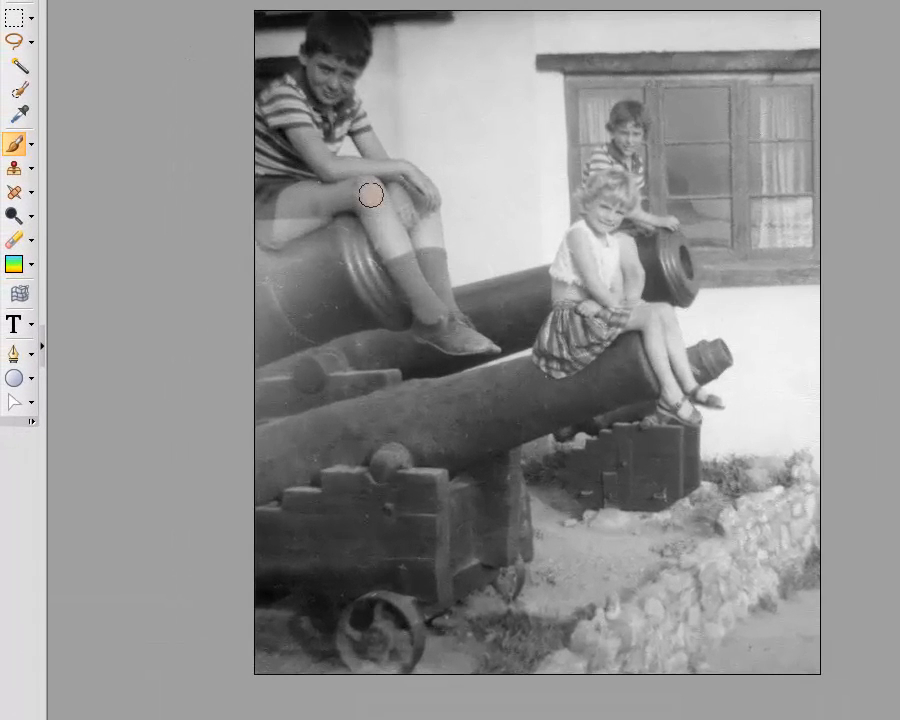
# Paint the skin tone over the left boy's legs, arms and hands on the new layer, reducing the brush size to 75 and 50
pyautogui.moveTo(370, 195)
pyautogui.mouseDown()
pyautogui.moveTo(317, 189)
pyautogui.moveTo(283, 217)
pyautogui.moveTo(313, 199)
pyautogui.moveTo(396, 208)
pyautogui.moveTo(436, 245)
pyautogui.moveTo(345, 165)
pyautogui.moveTo(350, 150)
pyautogui.moveTo(300, 205)
pyautogui.moveTo(420, 249)
pyautogui.moveTo(388, 254)
pyautogui.mouseUp()
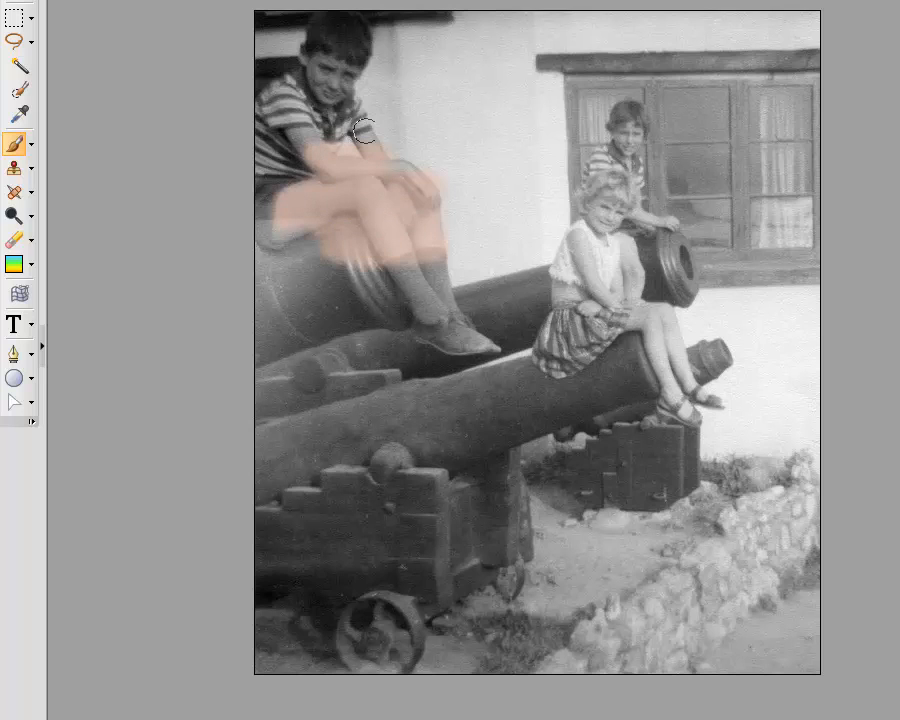
pyautogui.hotkey('ctrl', 'z')
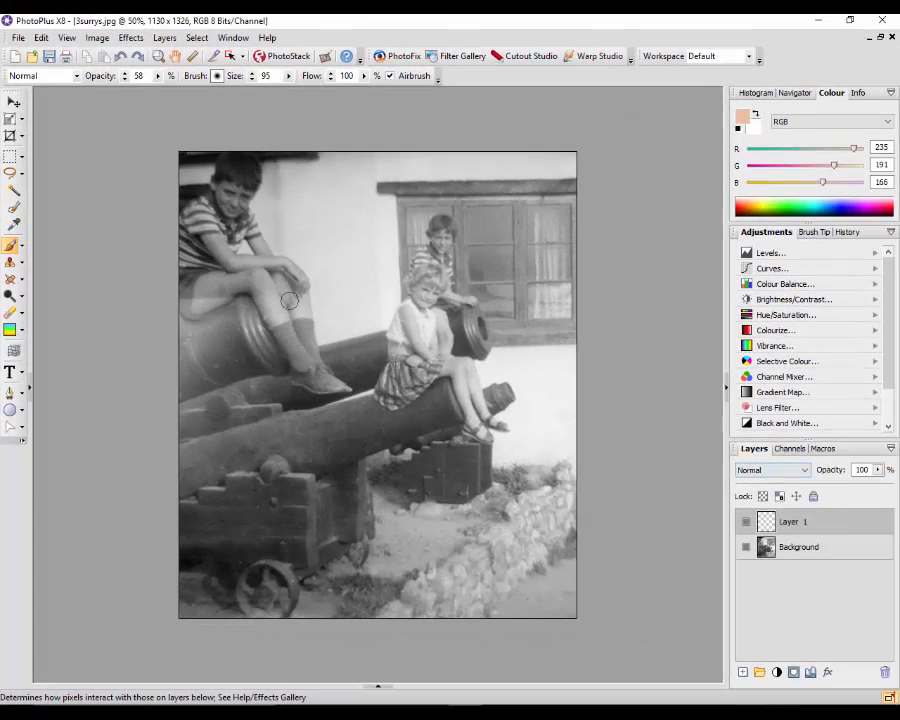
pyautogui.scroll(1, 270, 310)
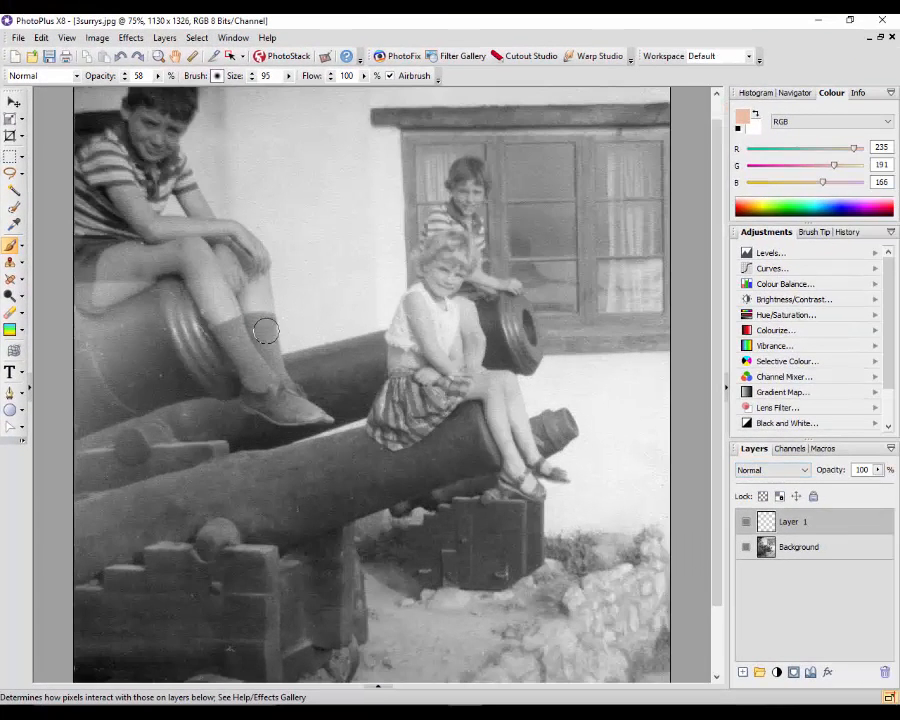
pyautogui.moveTo(209, 294)
pyautogui.mouseDown()
pyautogui.moveTo(189, 261)
pyautogui.moveTo(157, 257)
pyautogui.moveTo(110, 281)
pyautogui.moveTo(110, 292)
pyautogui.moveTo(114, 264)
pyautogui.moveTo(187, 251)
pyautogui.moveTo(235, 264)
pyautogui.moveTo(231, 285)
pyautogui.mouseUp()
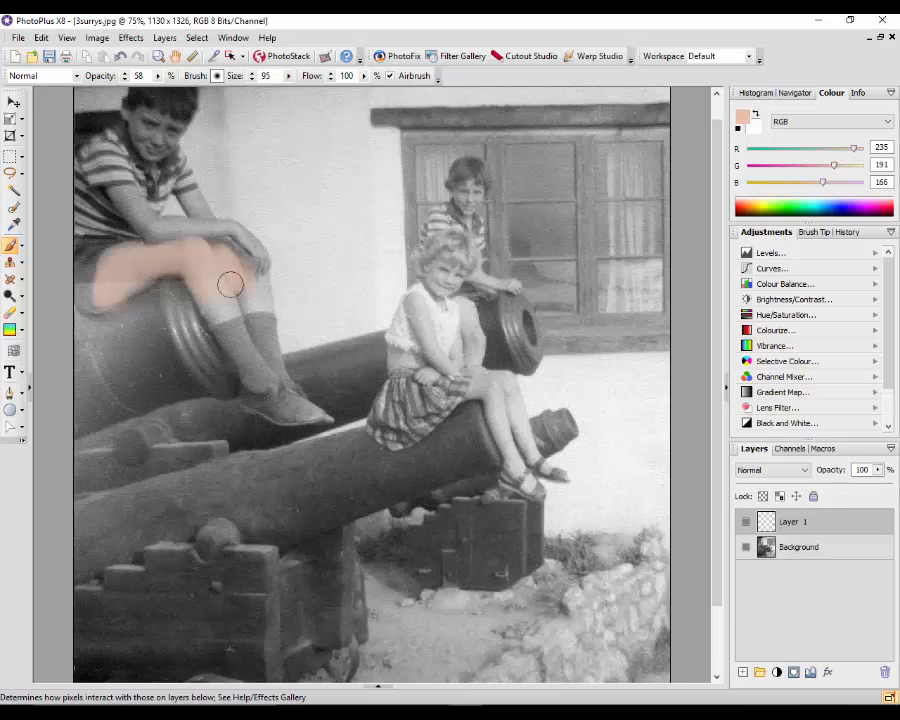
pyautogui.press('[')
pyautogui.moveTo(213, 311)
pyautogui.mouseDown()
pyautogui.moveTo(260, 290)
pyautogui.moveTo(254, 254)
pyautogui.moveTo(213, 235)
pyautogui.moveTo(237, 235)
pyautogui.moveTo(155, 231)
pyautogui.moveTo(128, 199)
pyautogui.moveTo(150, 229)
pyautogui.moveTo(136, 211)
pyautogui.moveTo(206, 228)
pyautogui.mouseUp()
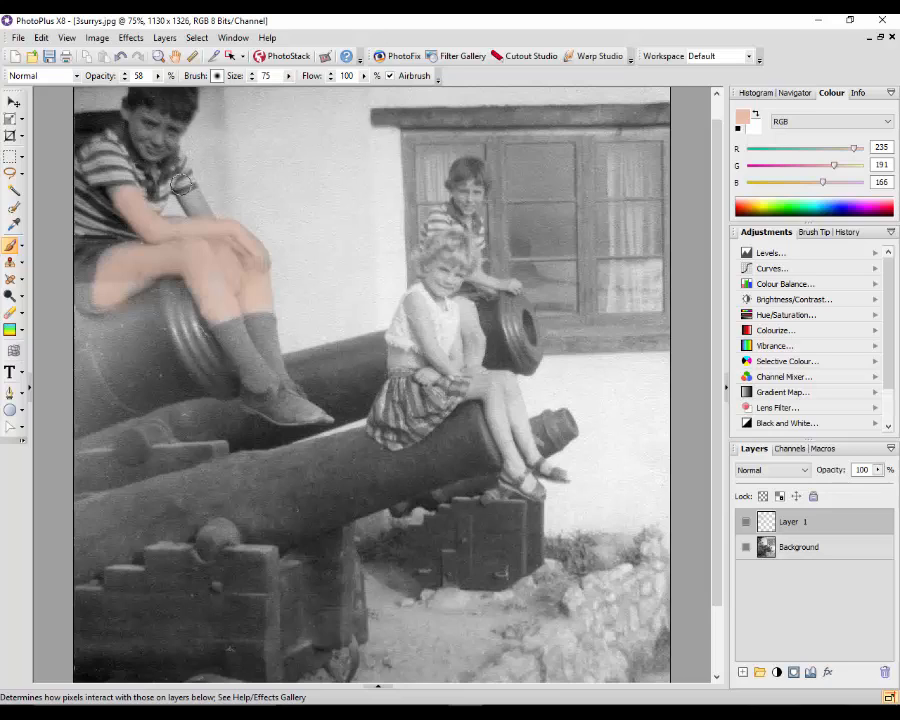
pyautogui.press('[')
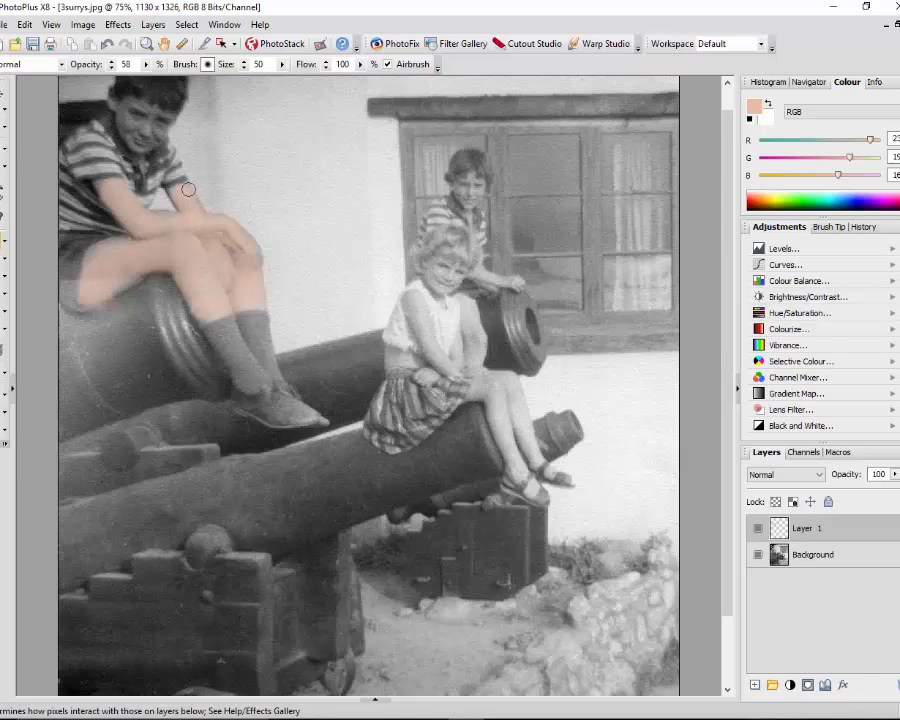
pyautogui.moveTo(201, 215)
pyautogui.mouseDown()
pyautogui.moveTo(255, 265)
pyautogui.moveTo(251, 245)
pyautogui.moveTo(237, 238)
pyautogui.moveTo(218, 264)
pyautogui.mouseUp()
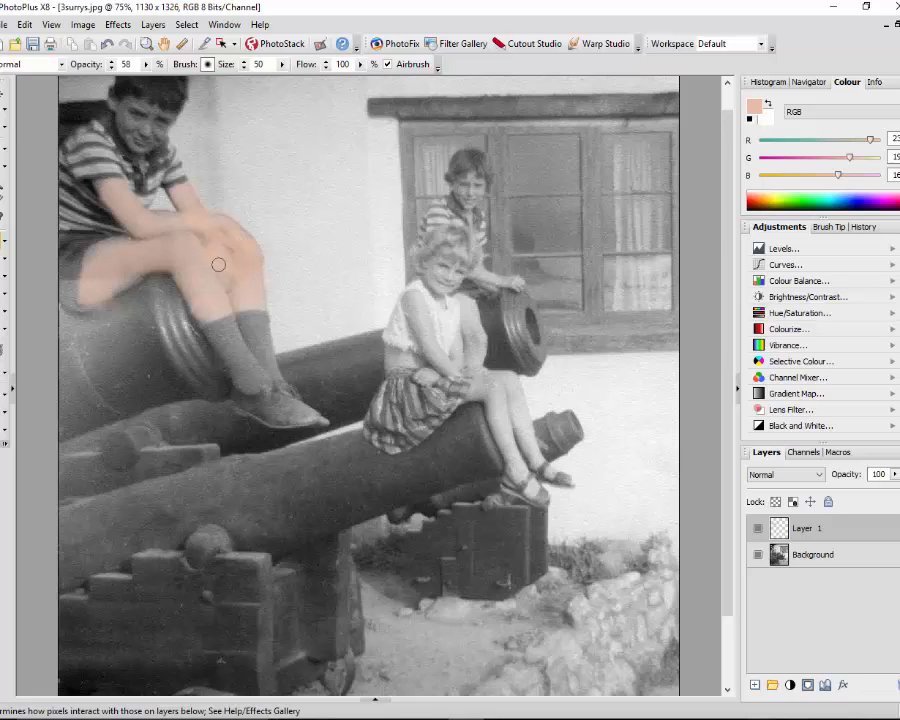
pyautogui.moveTo(217, 312)
pyautogui.mouseDown()
pyautogui.moveTo(179, 256)
pyautogui.moveTo(206, 315)
pyautogui.moveTo(172, 266)
pyautogui.moveTo(157, 261)
pyautogui.moveTo(108, 288)
pyautogui.moveTo(131, 280)
pyautogui.moveTo(88, 276)
pyautogui.moveTo(103, 248)
pyautogui.moveTo(142, 242)
pyautogui.moveTo(171, 220)
pyautogui.moveTo(141, 217)
pyautogui.moveTo(177, 247)
pyautogui.moveTo(119, 263)
pyautogui.mouseUp()
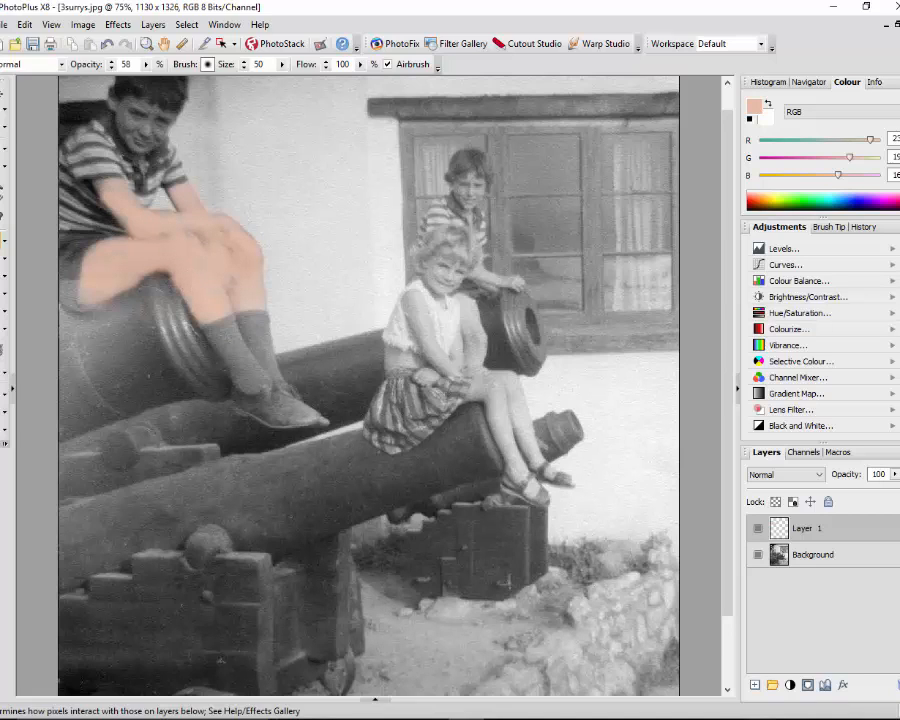
# Set the painted layer's blend mode to Colour and paint the skin tone over the left boy's far arm and face
pyautogui.click(819, 475)
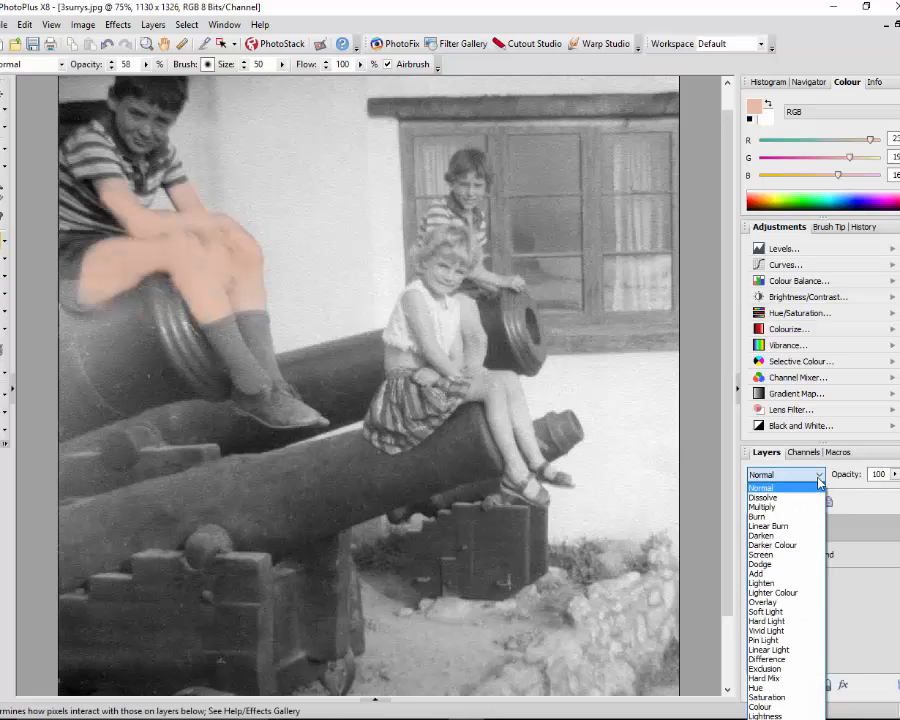
pyautogui.click(772, 707)
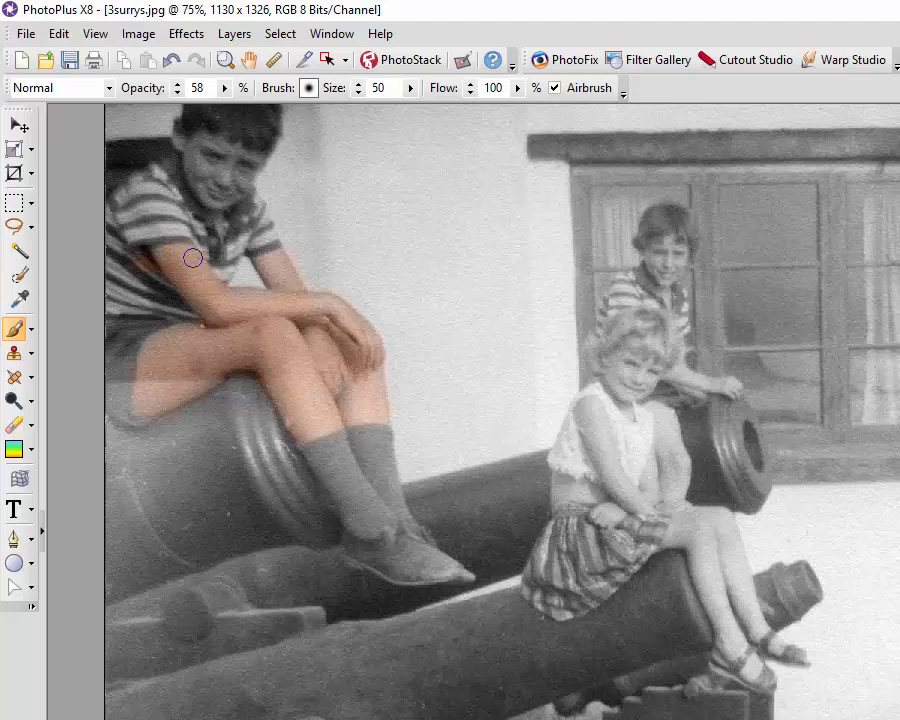
pyautogui.moveTo(295, 277); pyautogui.dragTo(265, 264)
pyautogui.moveTo(217, 173)
pyautogui.mouseDown()
pyautogui.moveTo(250, 158)
pyautogui.moveTo(249, 171)
pyautogui.moveTo(231, 161)
pyautogui.moveTo(234, 149)
pyautogui.moveTo(195, 151)
pyautogui.moveTo(186, 138)
pyautogui.moveTo(227, 162)
pyautogui.moveTo(236, 190)
pyautogui.moveTo(196, 181)
pyautogui.moveTo(218, 145)
pyautogui.mouseUp()
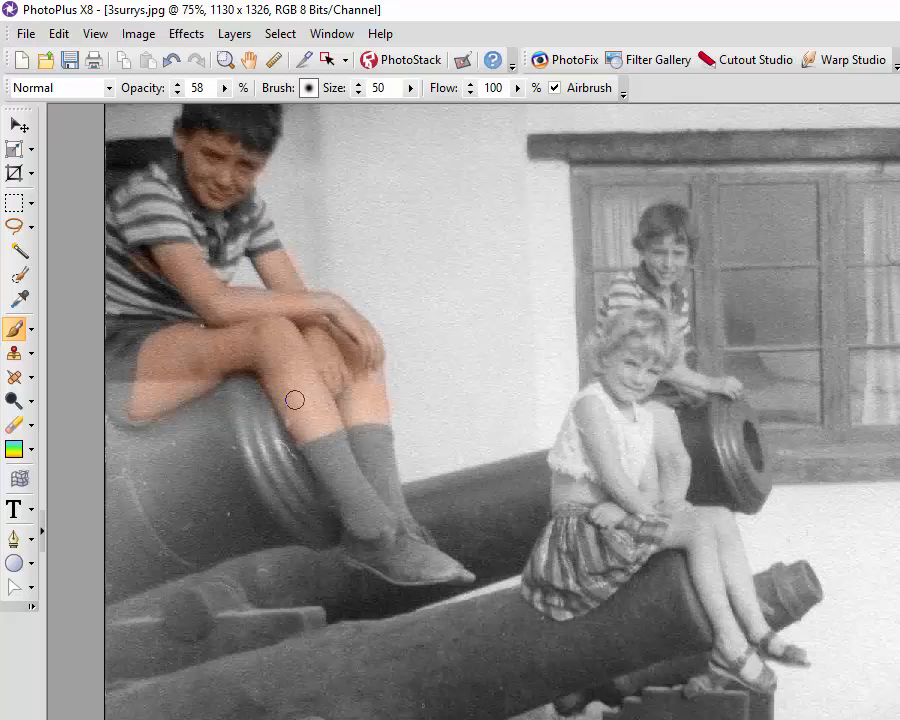
# Switch the painted layer's blend mode to Normal and back to Colour to compare how the skin looks
pyautogui.scroll(-1, 363, 352)
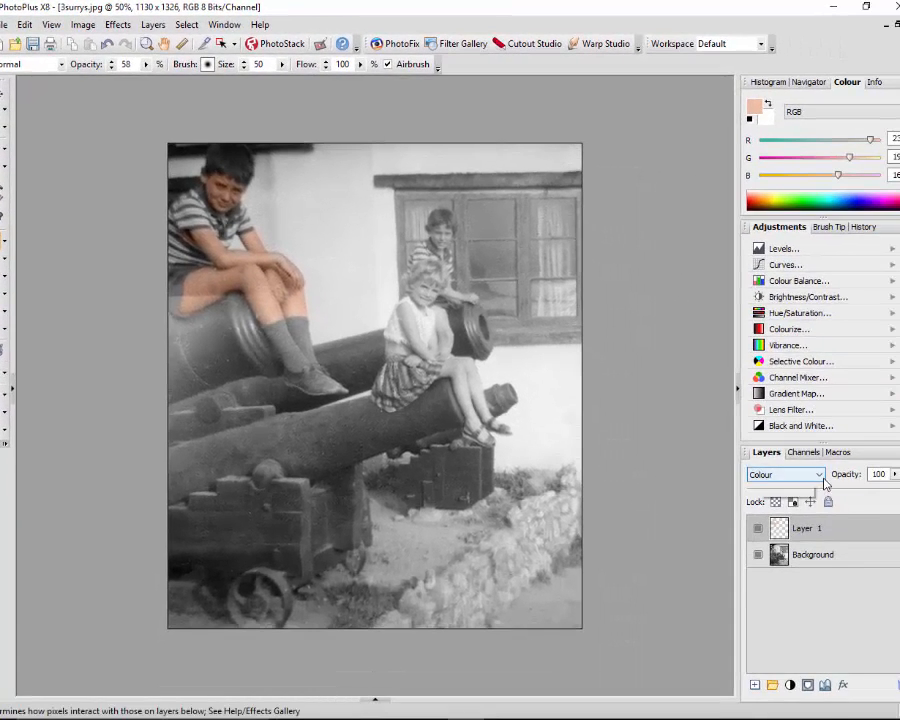
pyautogui.click(821, 476)
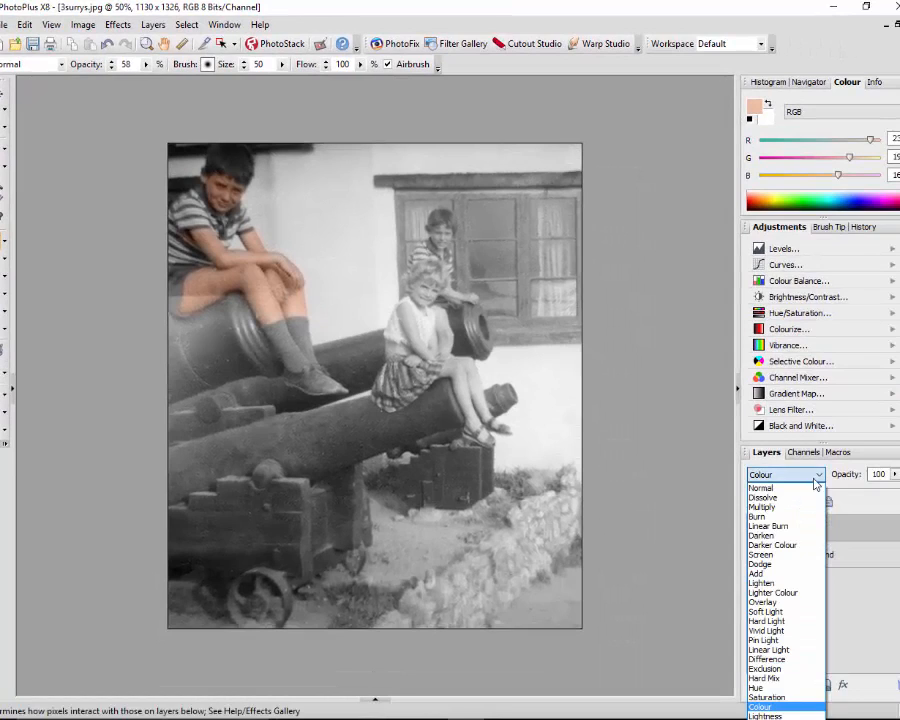
pyautogui.click(778, 487)
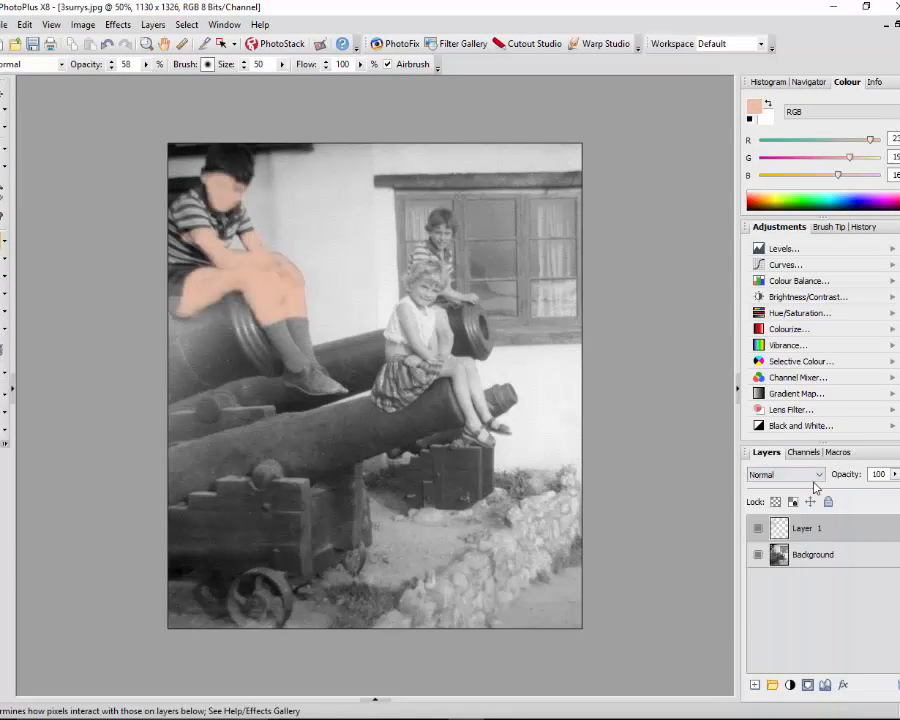
pyautogui.click(819, 475)
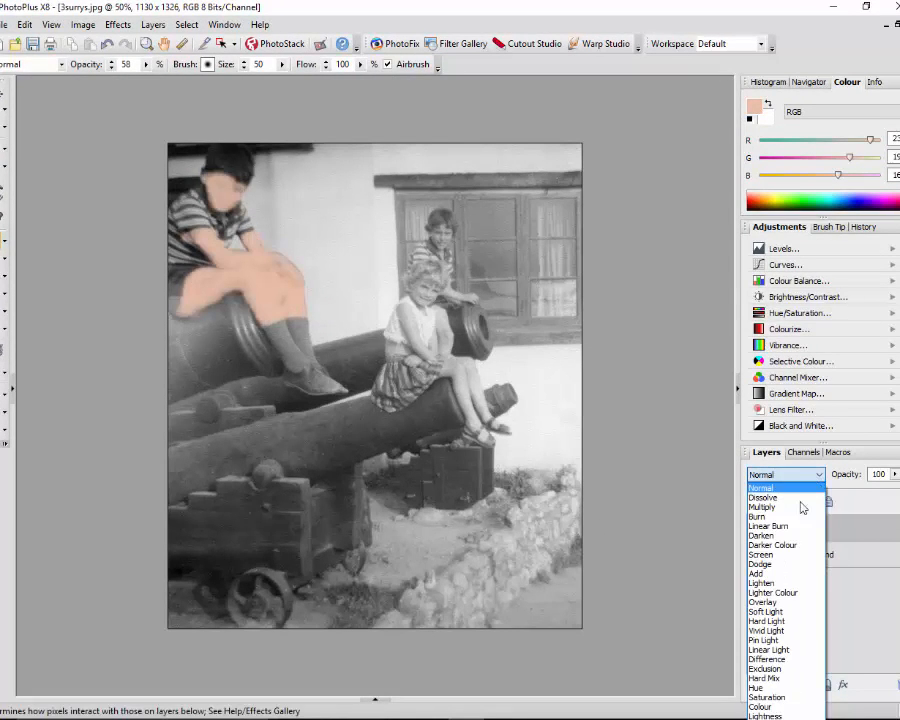
pyautogui.click(780, 706)
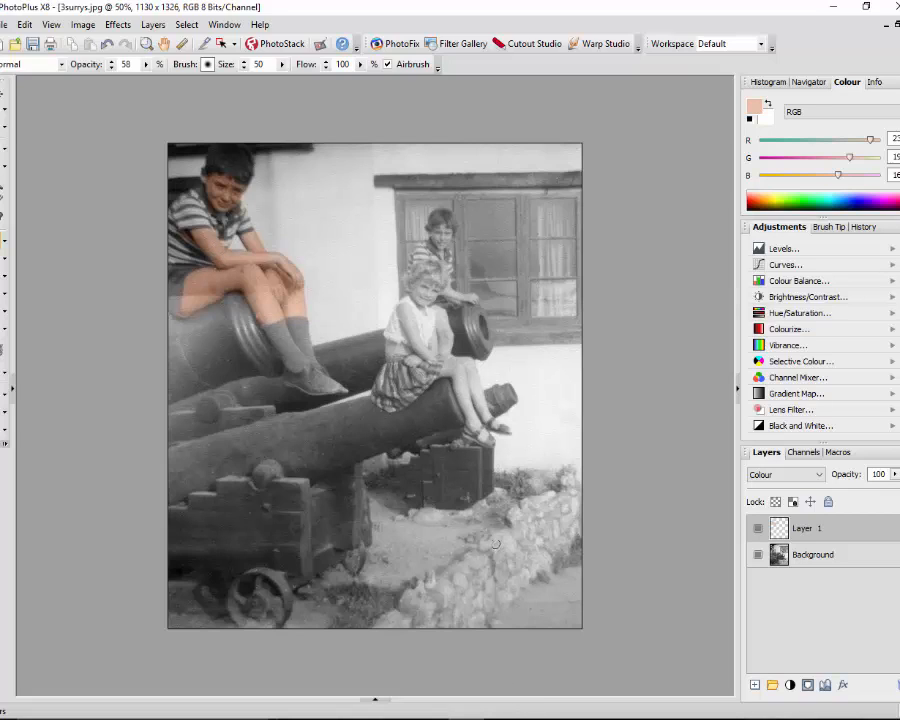
# Sample the fourth Caucasian Highlight tone from skin_palette_by_loco_loser.jpg as the foreground colour and return to 3surrys.jpg
pyautogui.click(373, 704)
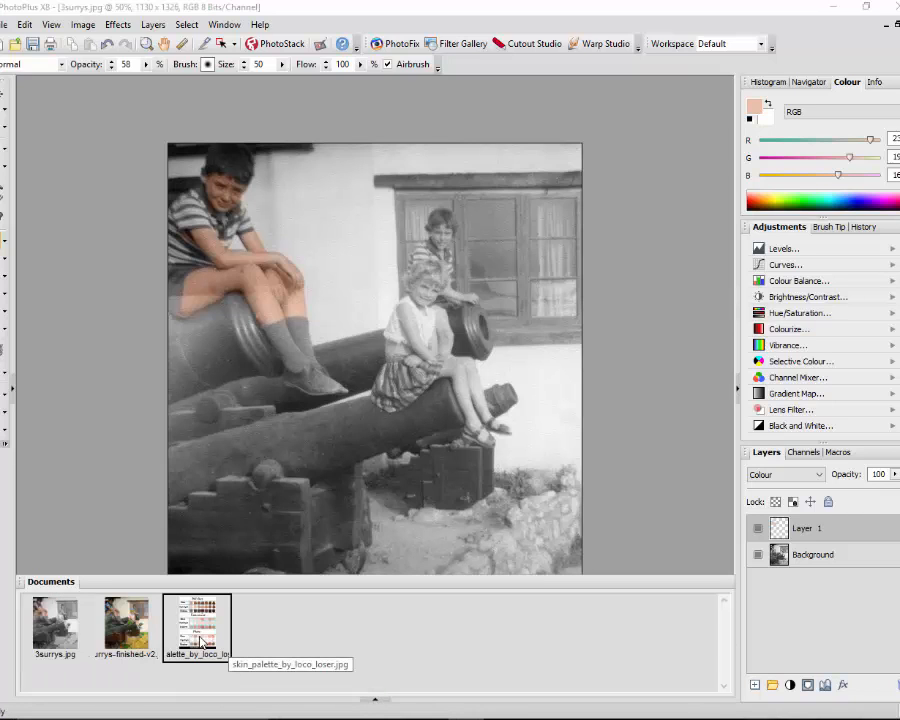
pyautogui.click(201, 643)
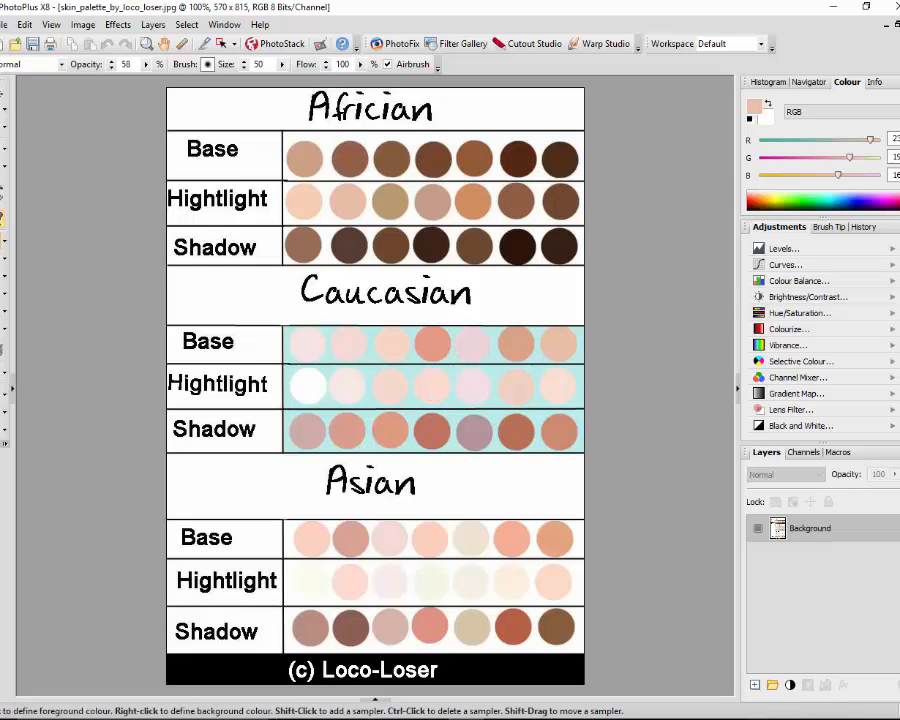
pyautogui.click(4, 162)
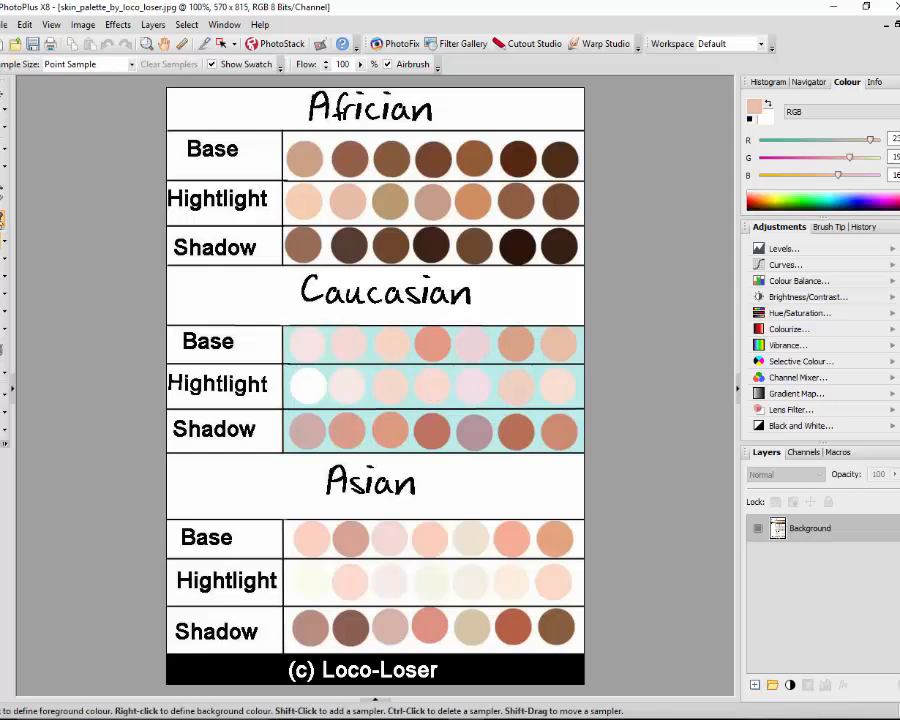
pyautogui.click(432, 380)
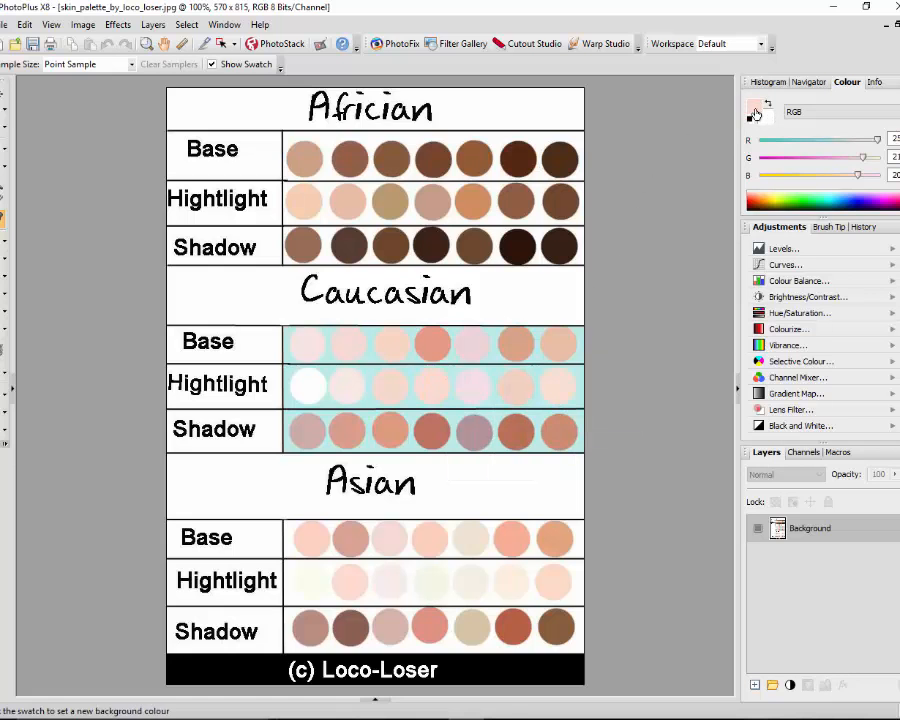
pyautogui.click(377, 702)
pyautogui.click(58, 625)
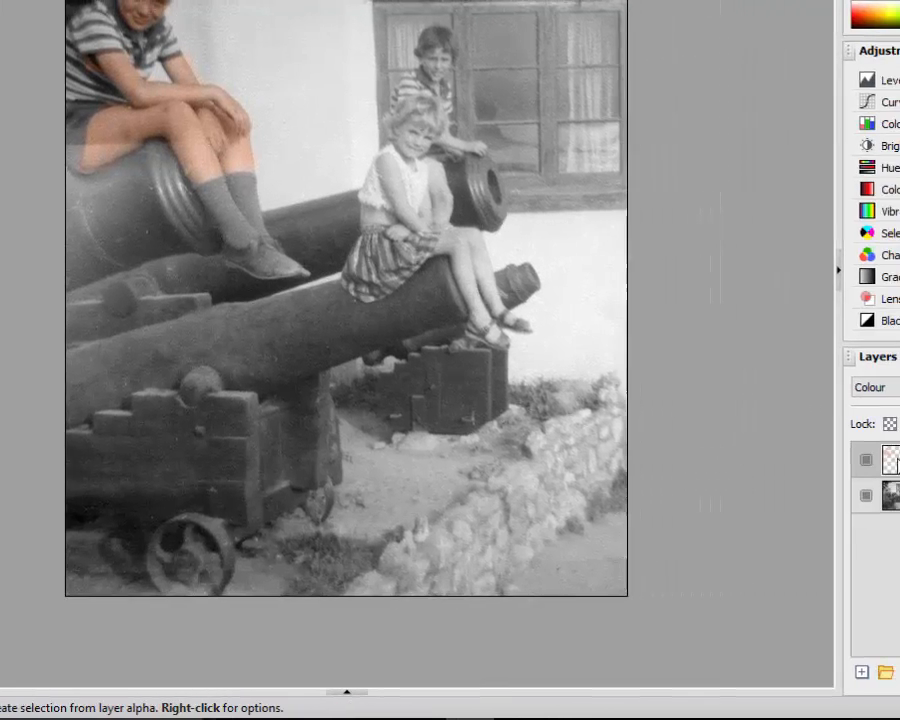
# Rename the painted colour layer as skin
pyautogui.doubleClick(888, 461)
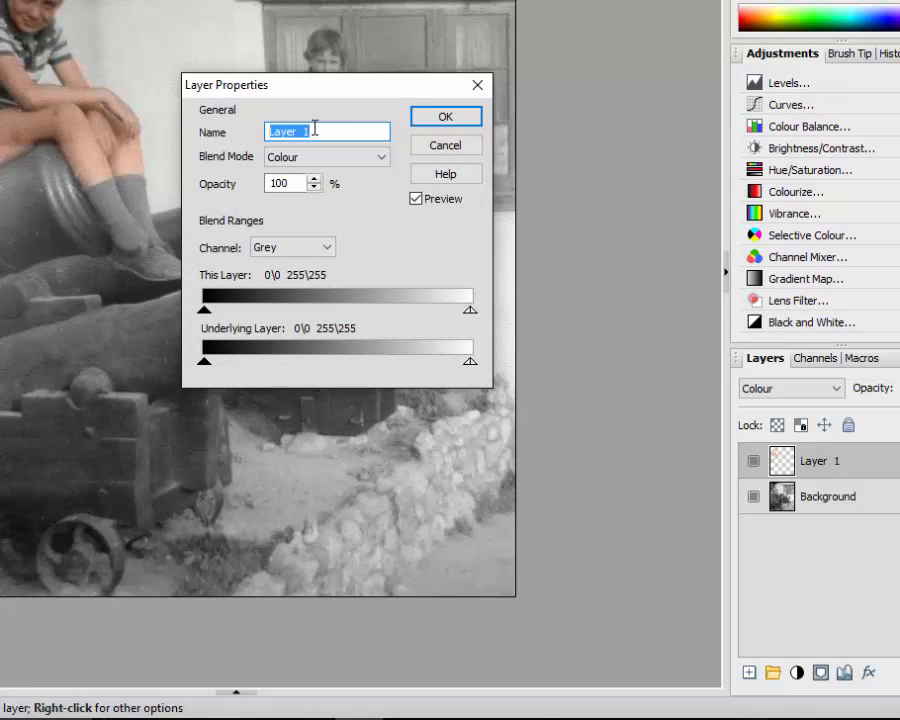
pyautogui.write('ski')
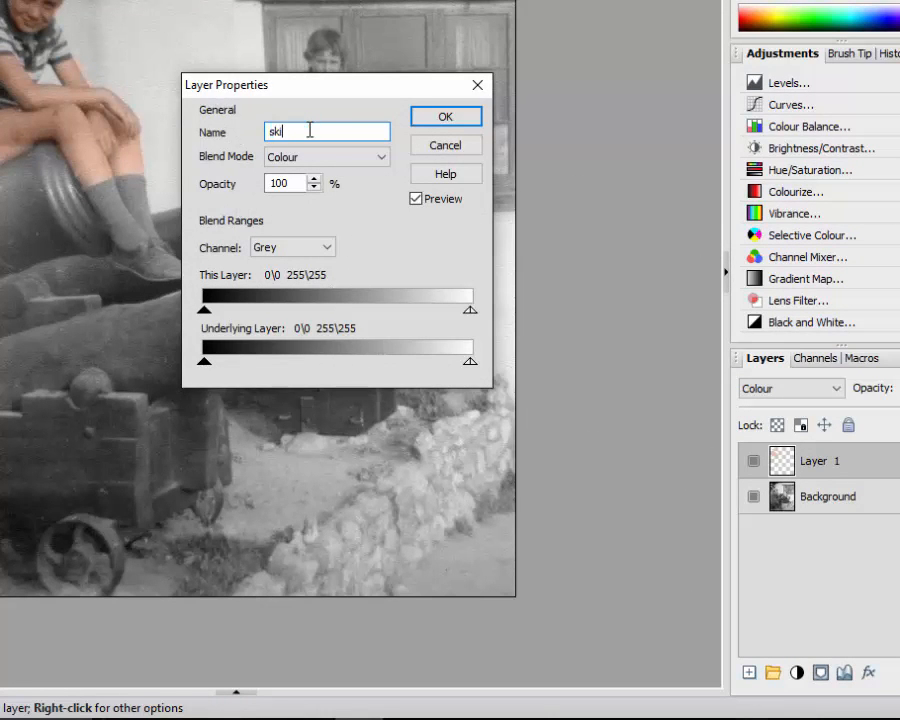
pyautogui.write('n')
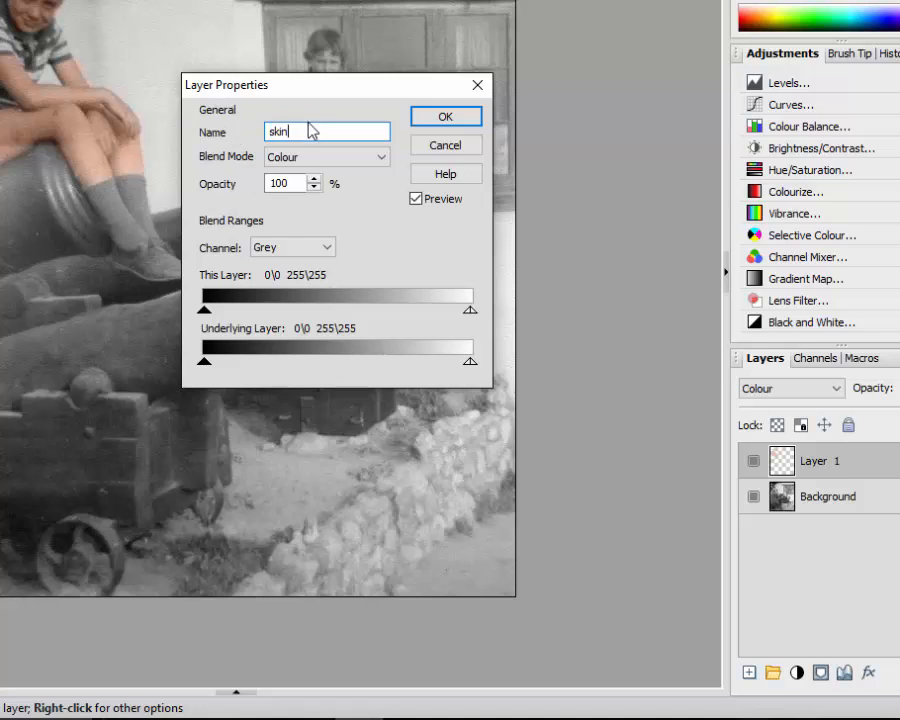
pyautogui.click(441, 116)
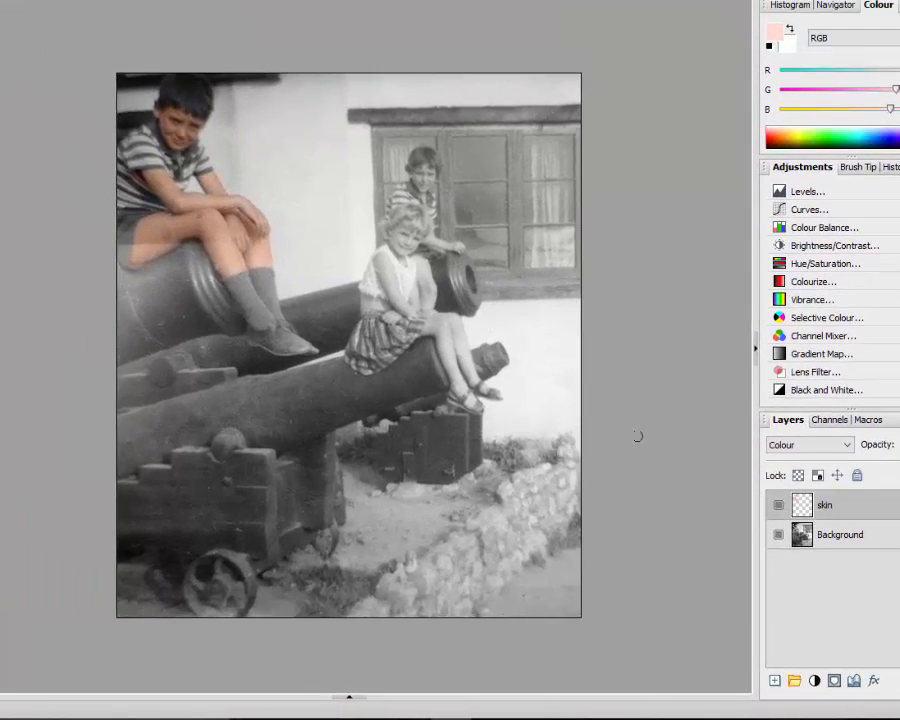
# Paint the sampled highlight tone over the girl's face, arms, midriff and near leg on the skin layer with the brush at size 50
pyautogui.hotkey('ctrl', '+')
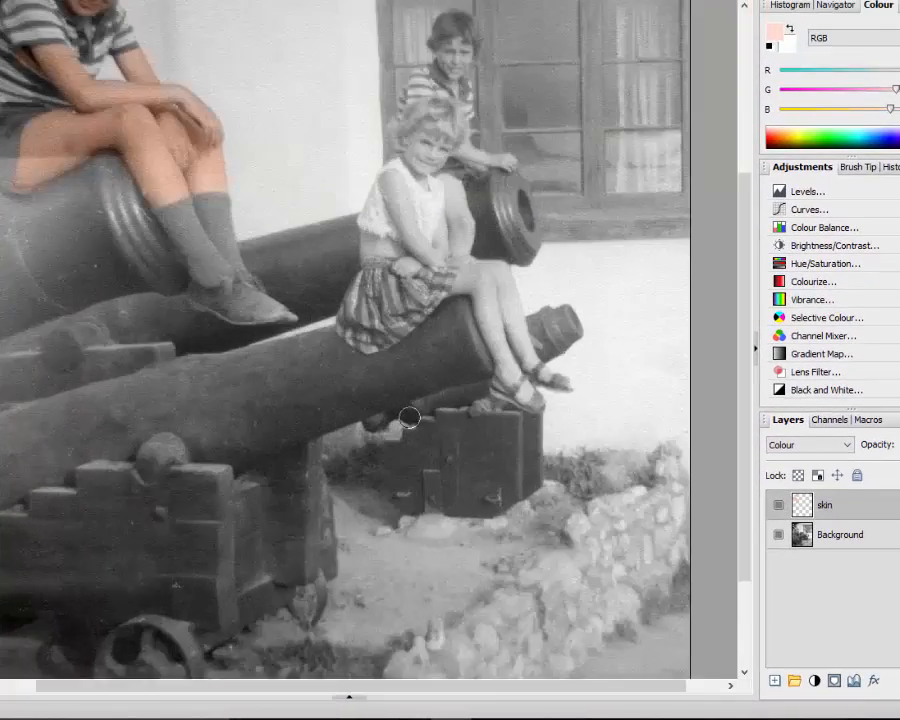
pyautogui.scroll(1, 409, 418)
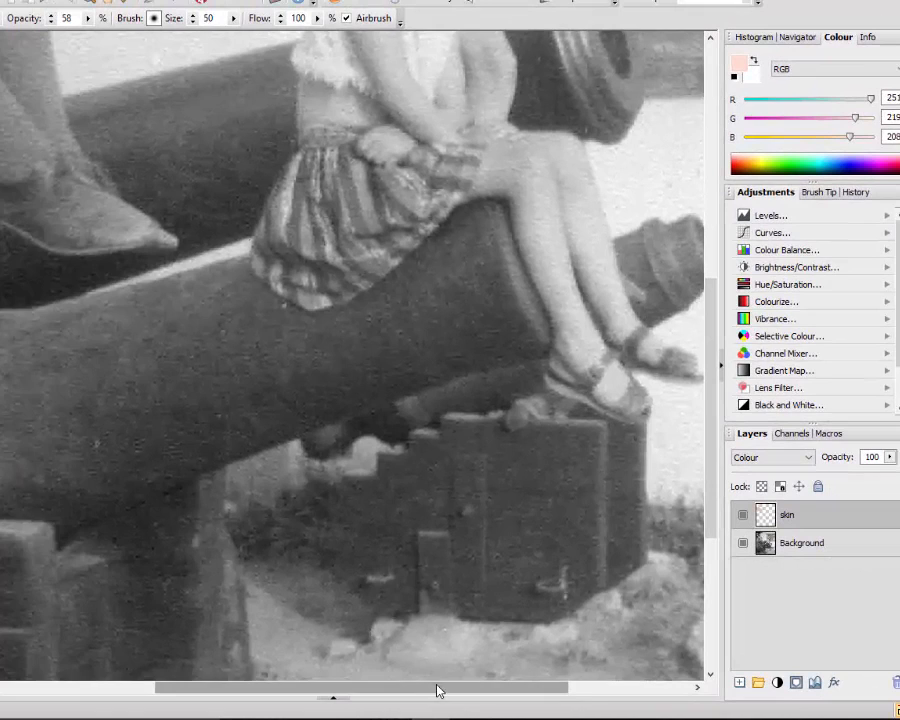
pyautogui.moveTo(458, 687); pyautogui.dragTo(534, 702)
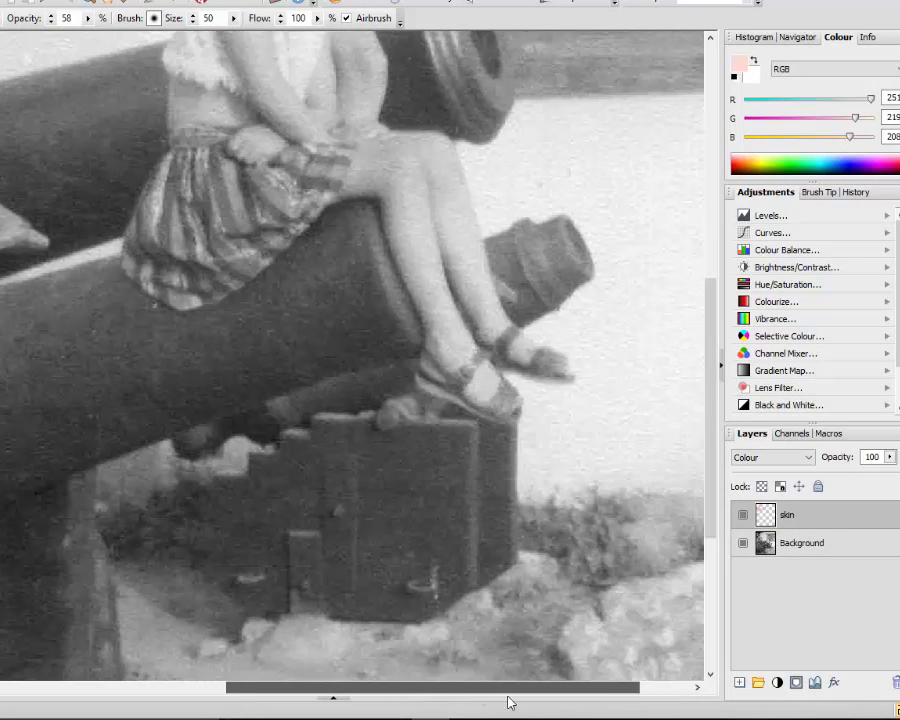
pyautogui.moveTo(717, 432); pyautogui.dragTo(716, 296)
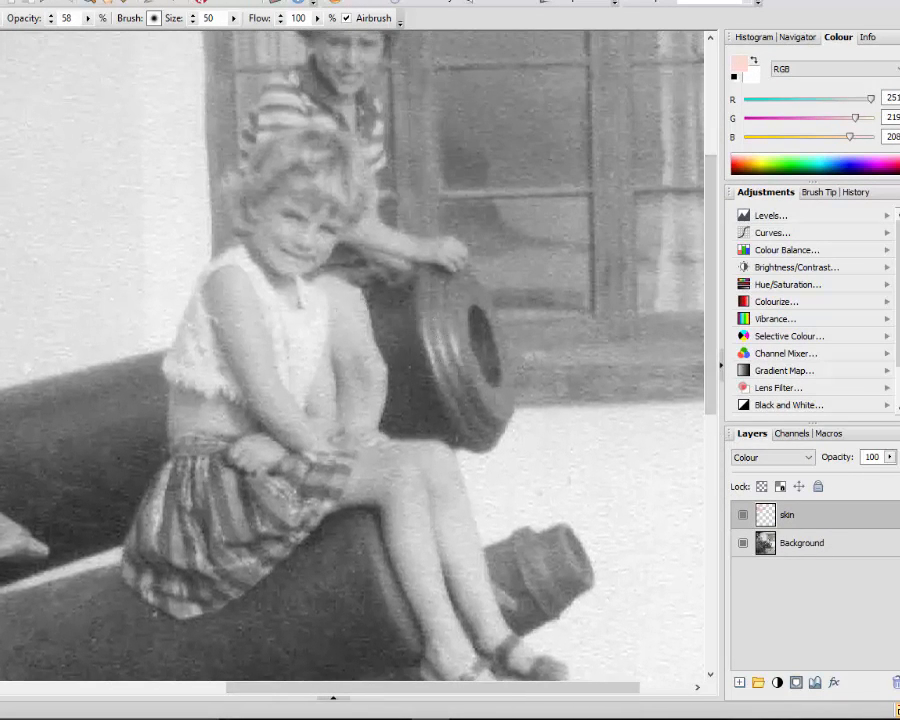
pyautogui.moveTo(271, 217)
pyautogui.mouseDown()
pyautogui.moveTo(297, 217)
pyautogui.moveTo(287, 200)
pyautogui.moveTo(268, 243)
pyautogui.moveTo(315, 235)
pyautogui.moveTo(281, 257)
pyautogui.moveTo(284, 274)
pyautogui.moveTo(263, 291)
pyautogui.moveTo(239, 295)
pyautogui.moveTo(225, 323)
pyautogui.moveTo(264, 408)
pyautogui.moveTo(257, 356)
pyautogui.moveTo(301, 438)
pyautogui.moveTo(181, 412)
pyautogui.moveTo(269, 426)
pyautogui.moveTo(265, 442)
pyautogui.moveTo(277, 457)
pyautogui.moveTo(319, 444)
pyautogui.moveTo(332, 415)
pyautogui.moveTo(348, 418)
pyautogui.moveTo(420, 490)
pyautogui.moveTo(426, 545)
pyautogui.moveTo(451, 546)
pyautogui.moveTo(452, 589)
pyautogui.moveTo(496, 672)
pyautogui.mouseUp()
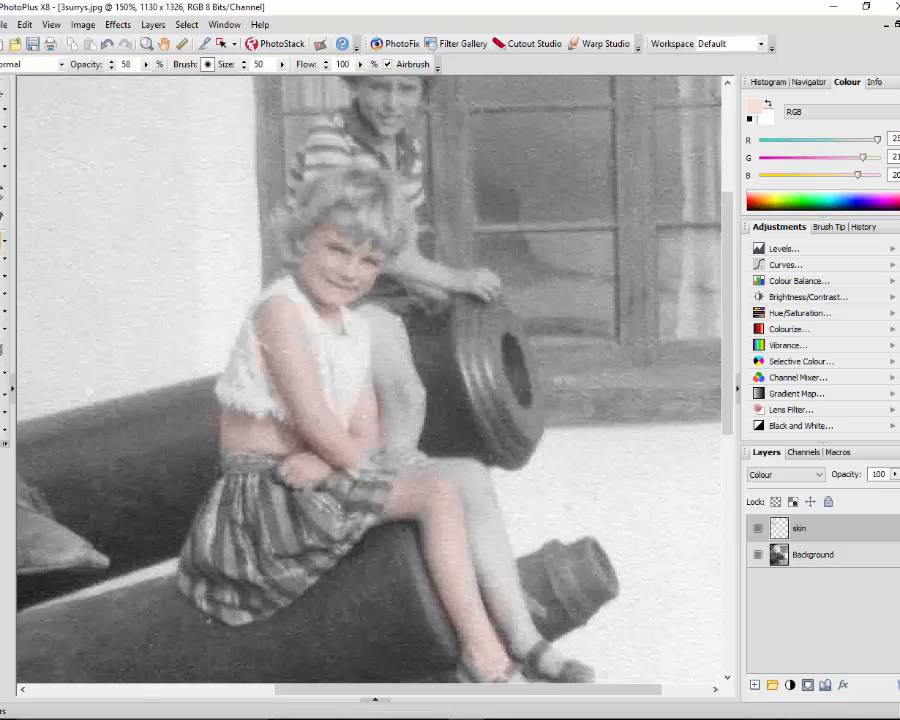
pyautogui.moveTo(484, 547)
pyautogui.mouseDown()
pyautogui.moveTo(464, 476)
pyautogui.moveTo(484, 545)
pyautogui.mouseUp()
# Paint the same tone over the girl's far leg and the remaining skin edges, reducing the brush size to 30
pyautogui.scroll(-3, 510, 420)
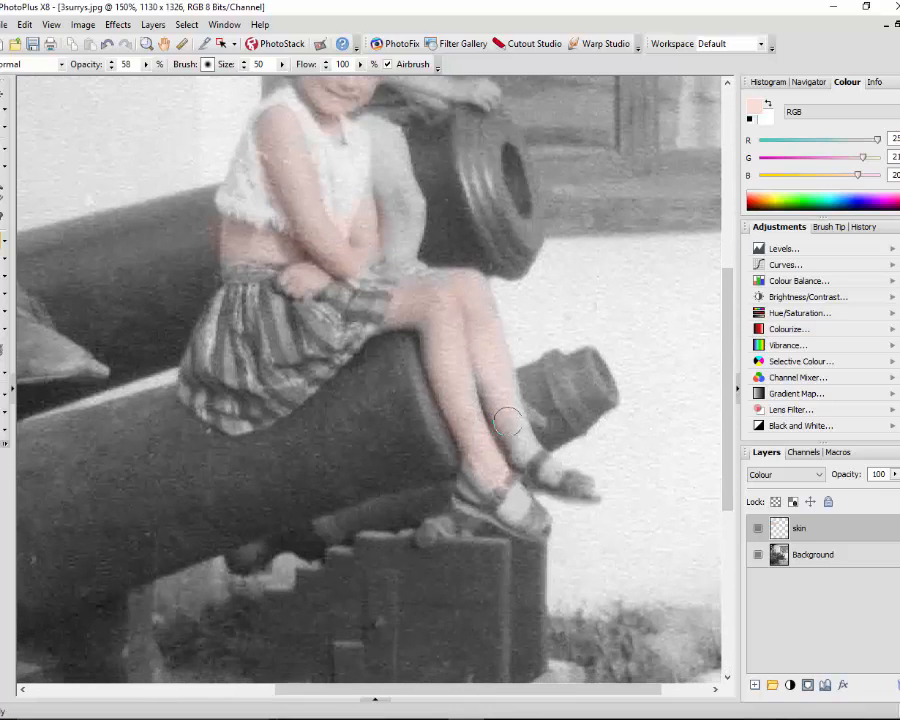
pyautogui.moveTo(507, 422)
pyautogui.mouseDown()
pyautogui.moveTo(486, 476)
pyautogui.moveTo(479, 469)
pyautogui.moveTo(553, 483)
pyautogui.moveTo(522, 505)
pyautogui.moveTo(521, 493)
pyautogui.moveTo(506, 512)
pyautogui.moveTo(556, 477)
pyautogui.moveTo(558, 468)
pyautogui.moveTo(530, 470)
pyautogui.moveTo(525, 452)
pyautogui.moveTo(476, 489)
pyautogui.mouseUp()
pyautogui.press('[')
pyautogui.press('[')
pyautogui.press('[')
pyautogui.press('[')
pyautogui.moveTo(419, 277)
pyautogui.mouseDown()
pyautogui.moveTo(404, 287)
pyautogui.moveTo(400, 277)
pyautogui.moveTo(418, 283)
pyautogui.mouseUp()
pyautogui.scroll(-2, 523, 428)
pyautogui.scroll(-1, 518, 430)
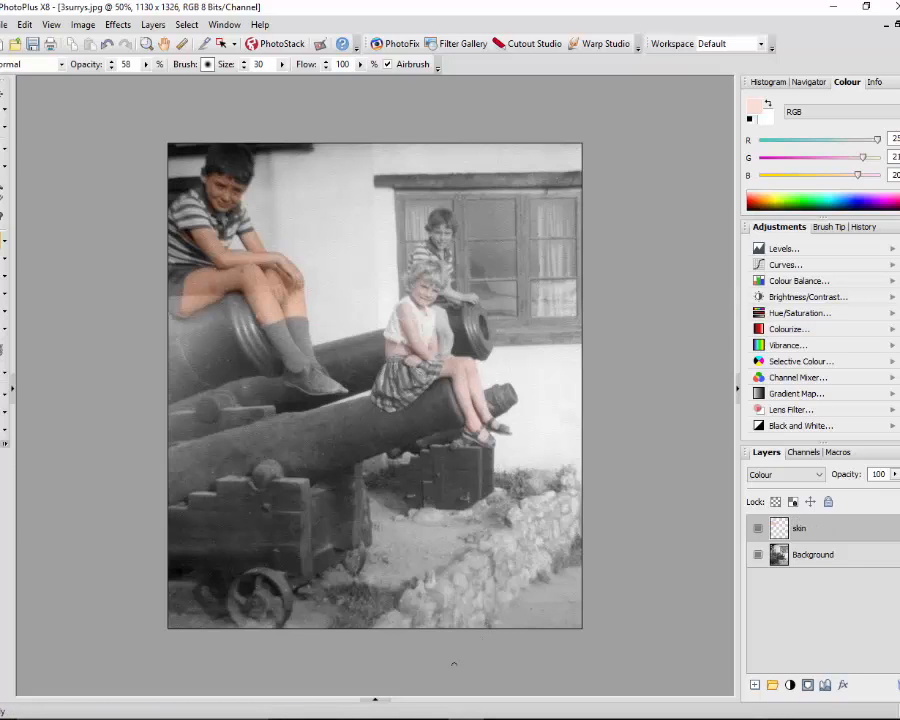
# Sample a light peach tone (RGB 246, 215, 197) from the skin palette image as the foreground colour and return to 3surrys.jpg
pyautogui.click(372, 703)
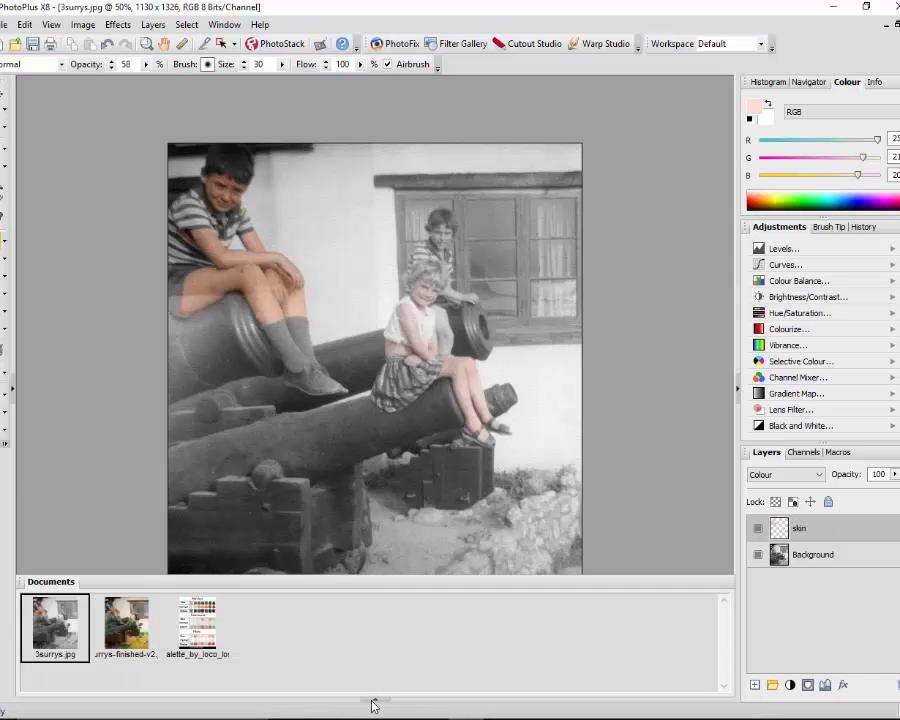
pyautogui.click(198, 630)
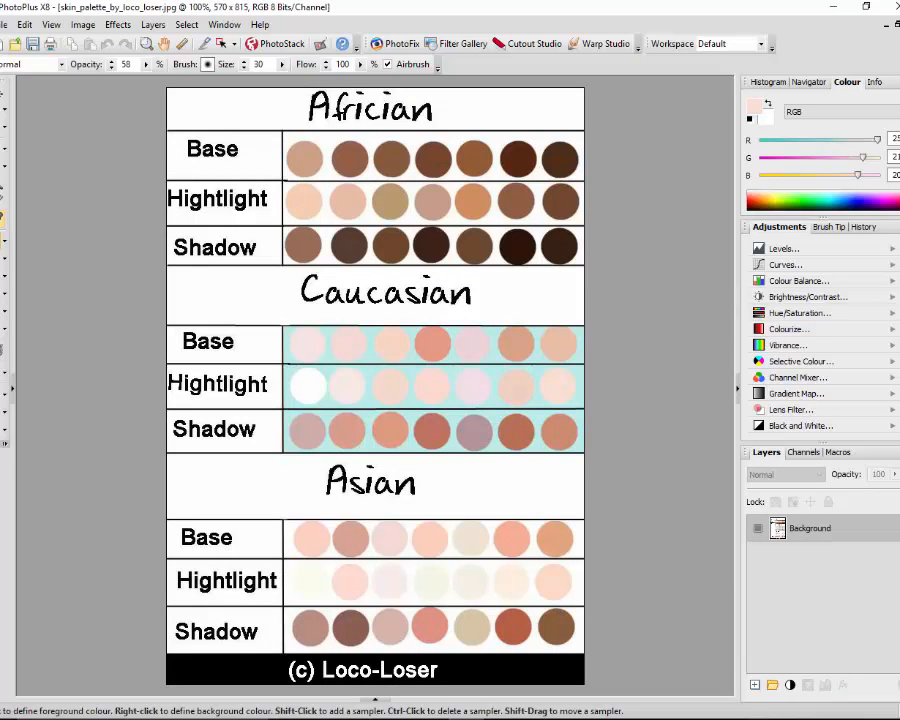
pyautogui.press('i')
pyautogui.moveTo(297, 321)
pyautogui.mouseDown()
pyautogui.moveTo(398, 345)
pyautogui.moveTo(398, 334)
pyautogui.moveTo(292, 336)
pyautogui.mouseUp()
pyautogui.click(375, 700)
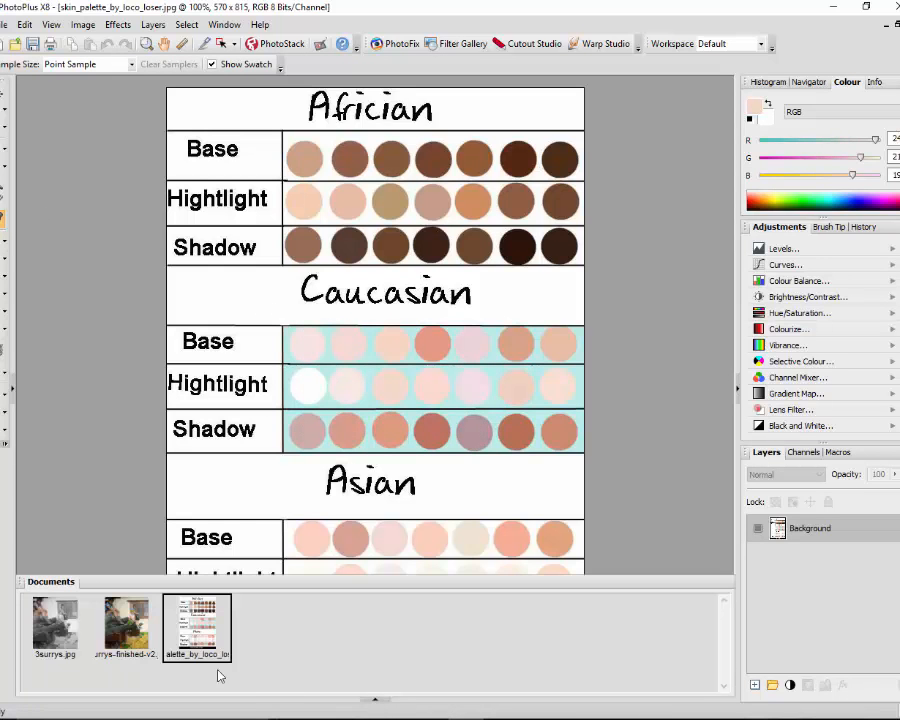
pyautogui.click(55, 622)
# Paint the peach tone over the face, neck, arm and leg of the boy behind the girl, reducing the brush size to 20
pyautogui.scroll(2, 650, 372)
pyautogui.moveTo(653, 376); pyautogui.dragTo(730, 213)
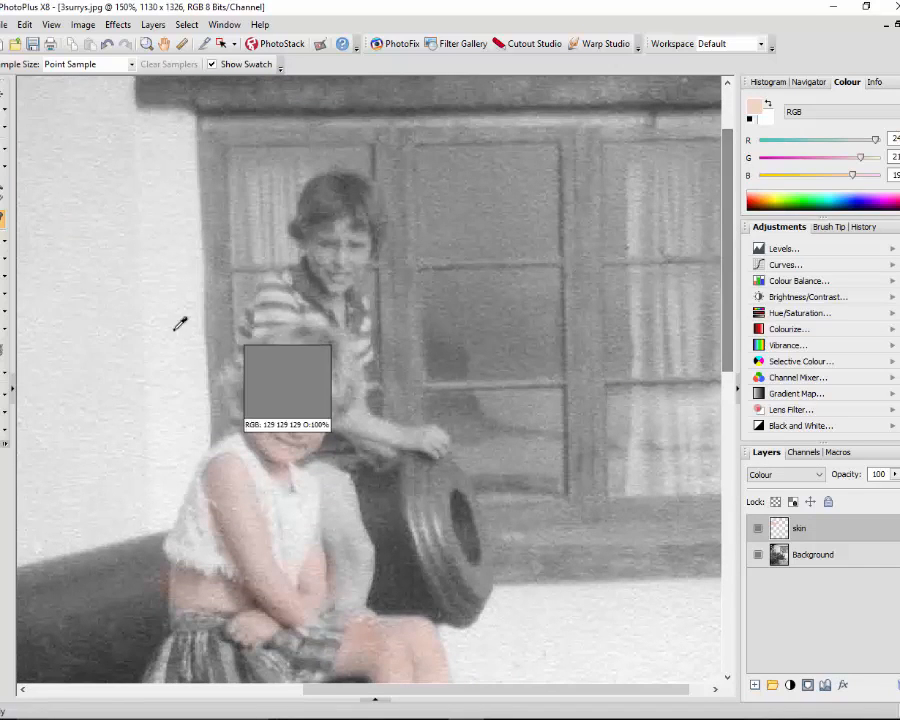
pyautogui.click(4, 240)
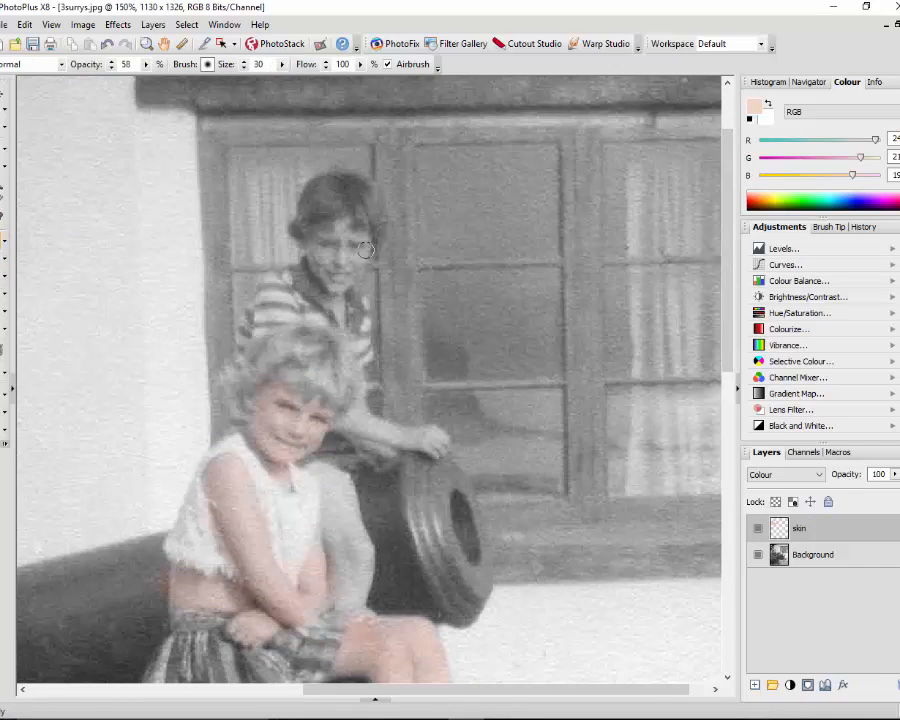
pyautogui.moveTo(342, 226)
pyautogui.mouseDown()
pyautogui.moveTo(321, 240)
pyautogui.moveTo(317, 259)
pyautogui.moveTo(337, 269)
pyautogui.moveTo(354, 258)
pyautogui.moveTo(342, 276)
pyautogui.moveTo(337, 262)
pyautogui.moveTo(340, 298)
pyautogui.mouseUp()
pyautogui.press('[')
pyautogui.press('[')
pyautogui.moveTo(316, 272); pyautogui.dragTo(342, 243)
pyautogui.moveTo(388, 437)
pyautogui.mouseDown()
pyautogui.moveTo(446, 438)
pyautogui.moveTo(396, 431)
pyautogui.mouseUp()
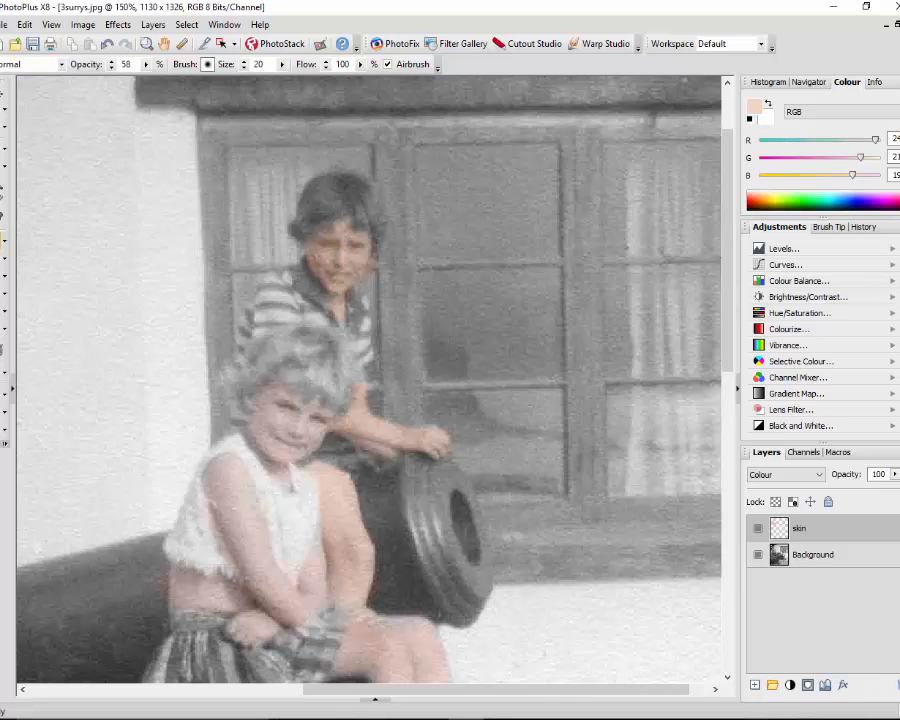
pyautogui.scroll(-2, 495, 398)
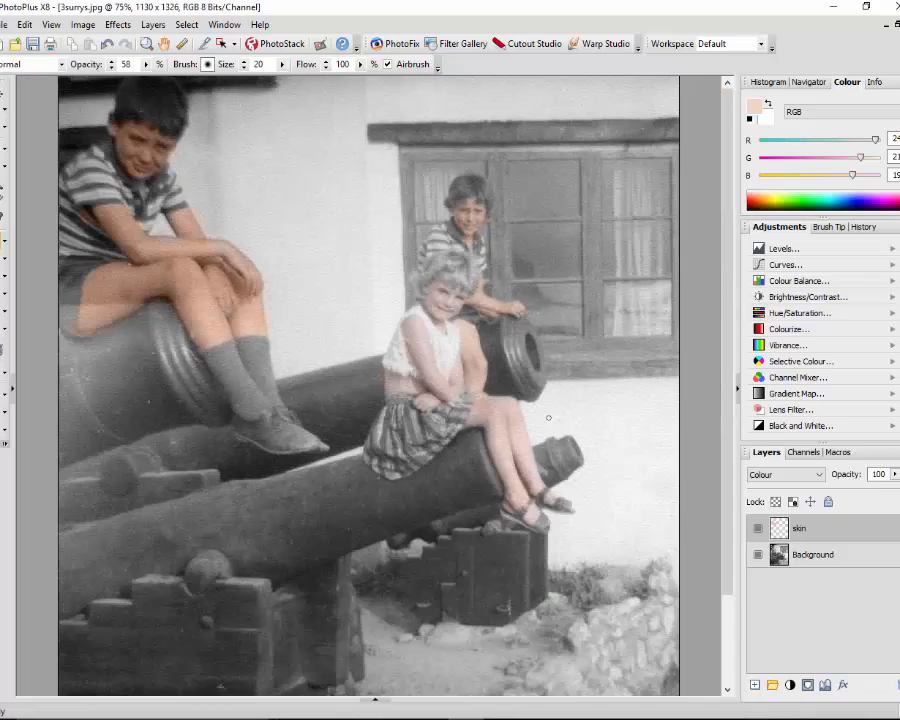
pyautogui.scroll(-1, 548, 418)
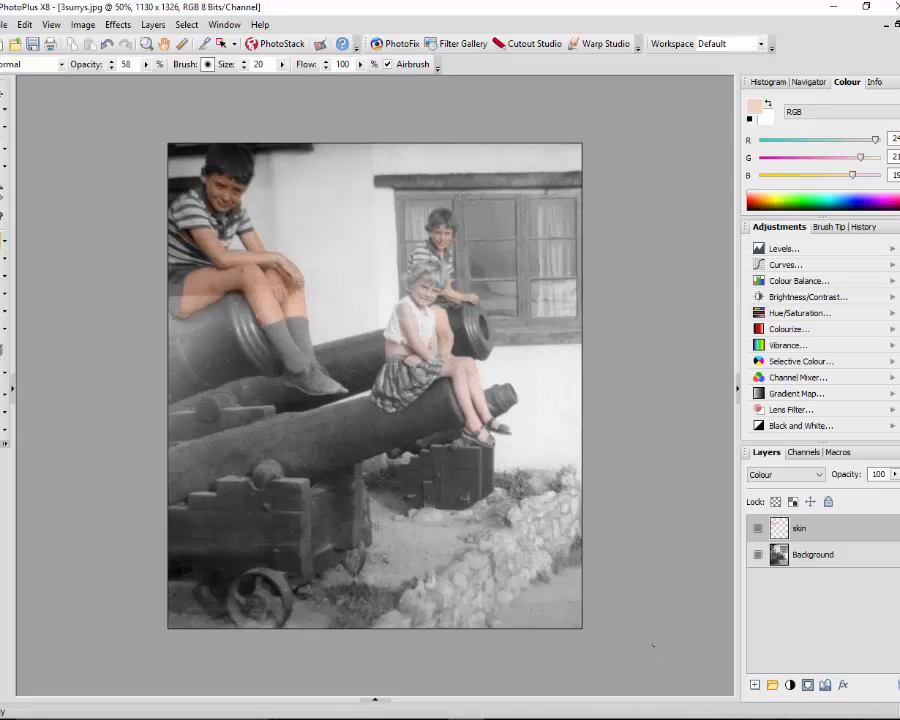
# Create a new layer named gunbox above the skin layer with Colour blend mode
pyautogui.click(755, 686)
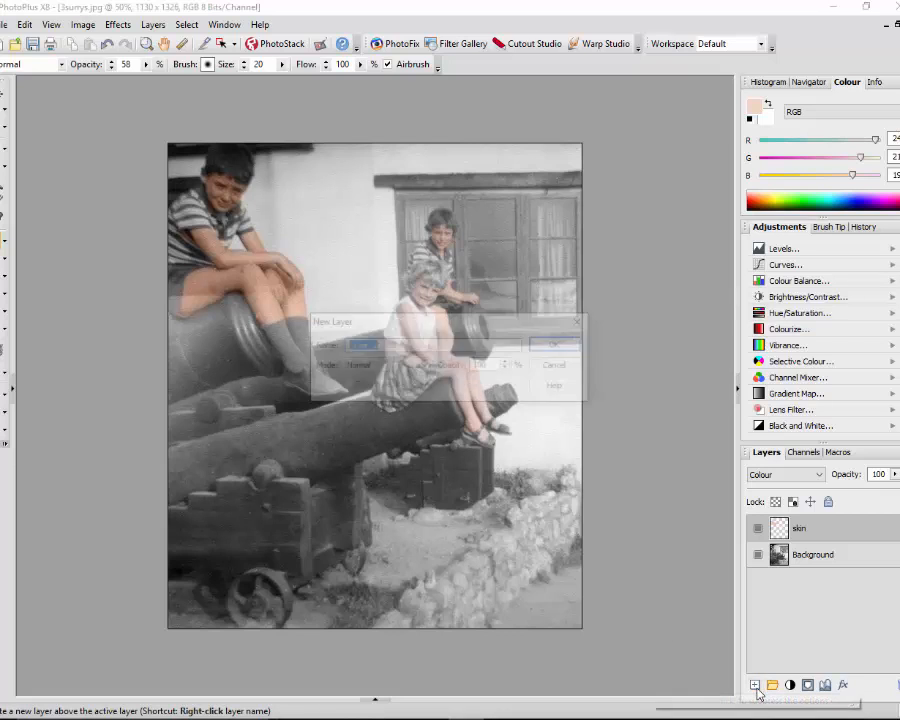
pyautogui.click(424, 368)
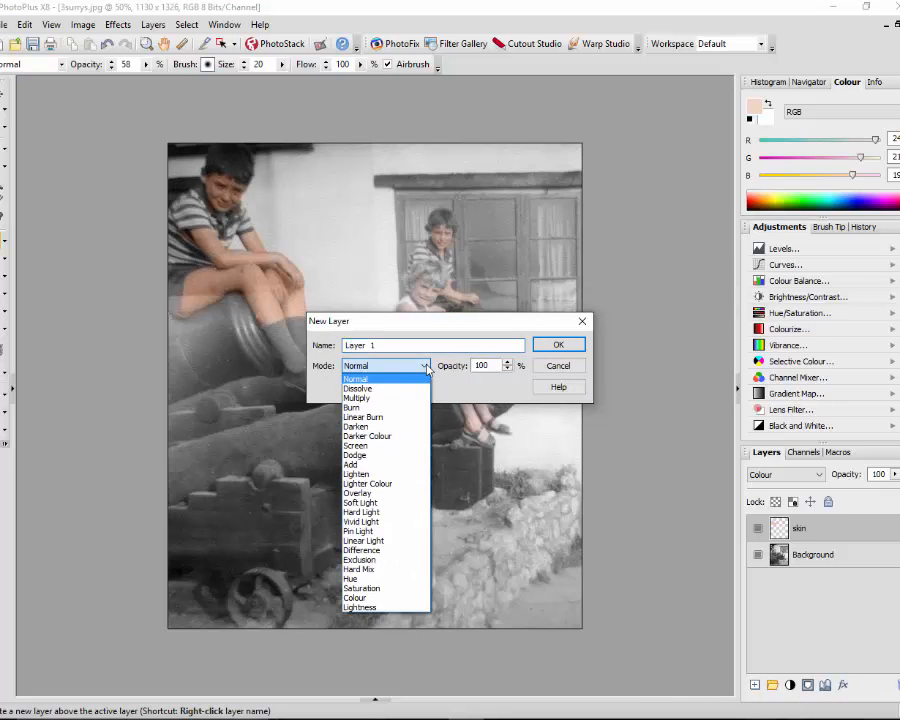
pyautogui.click(360, 598)
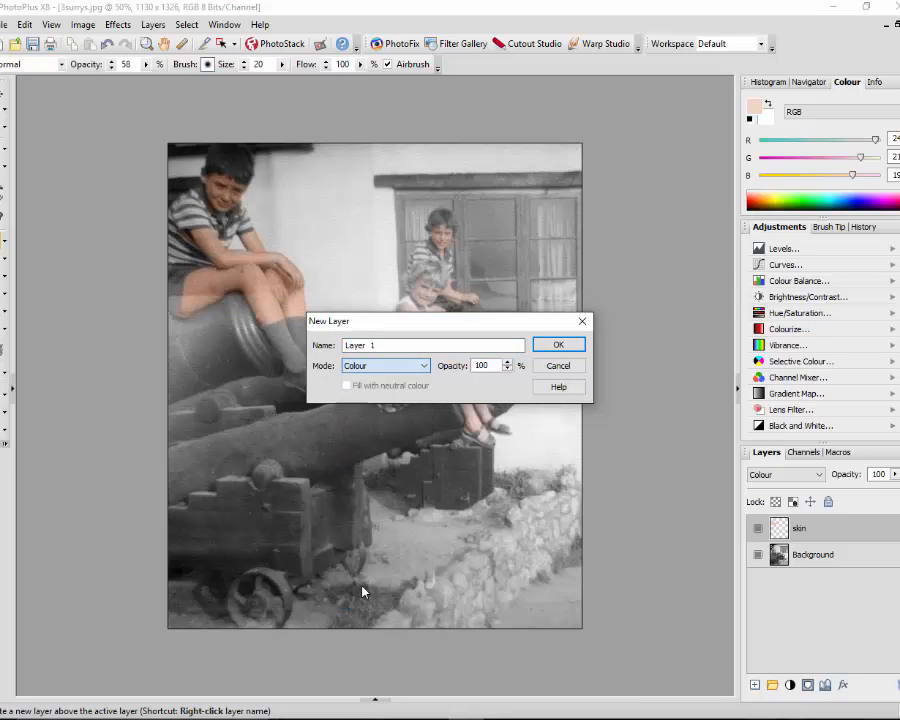
pyautogui.moveTo(378, 345); pyautogui.dragTo(344, 345)
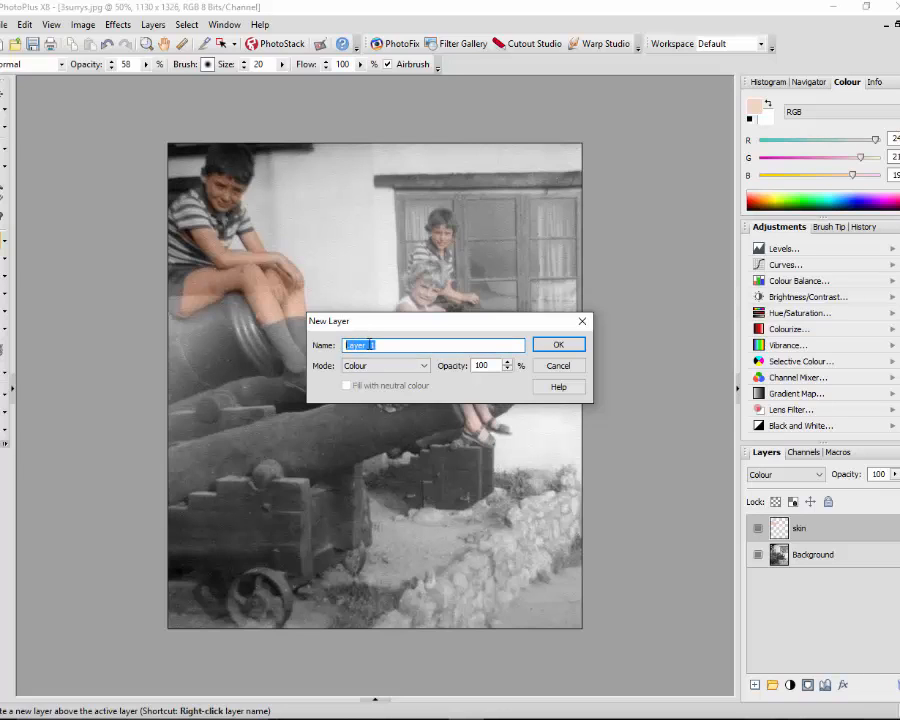
pyautogui.write('gunbox')
pyautogui.click(558, 344)
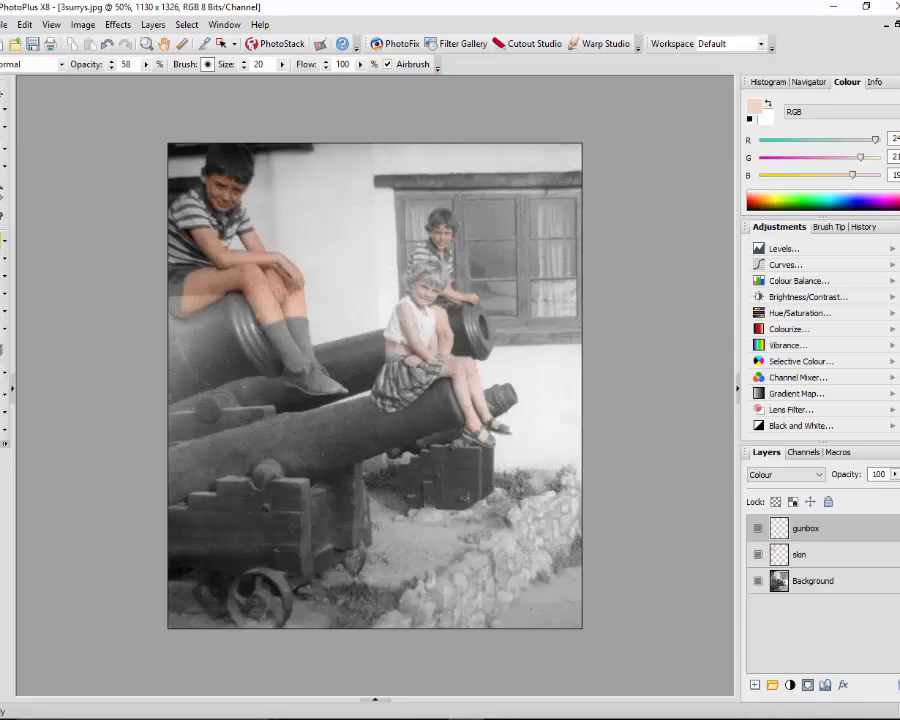
# Set the foreground colour to a dark wood brown, #5A381A
pyautogui.click(756, 110)
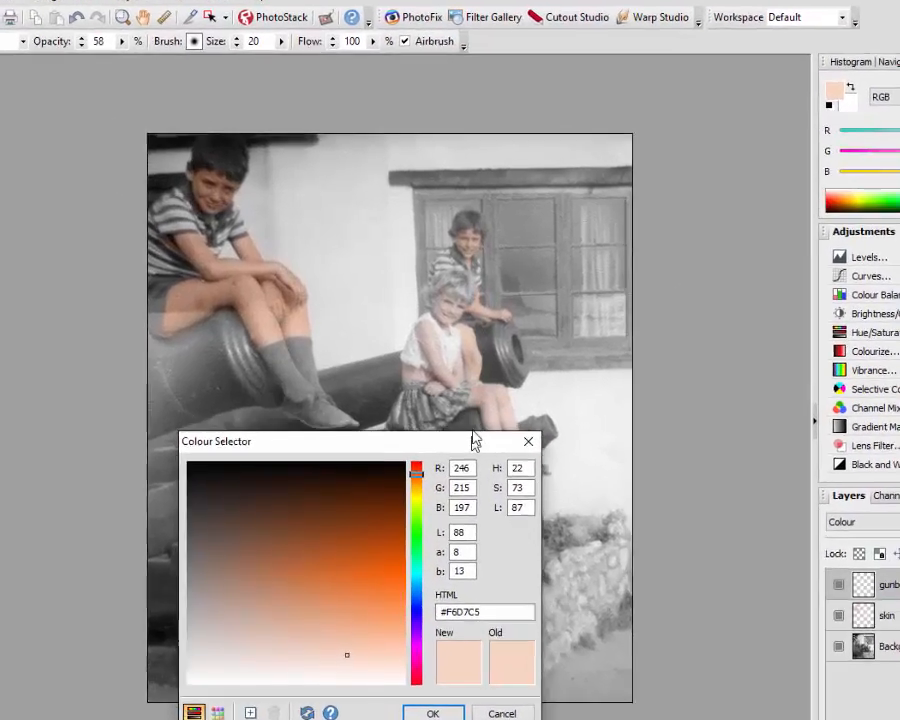
pyautogui.moveTo(448, 406); pyautogui.dragTo(502, 223)
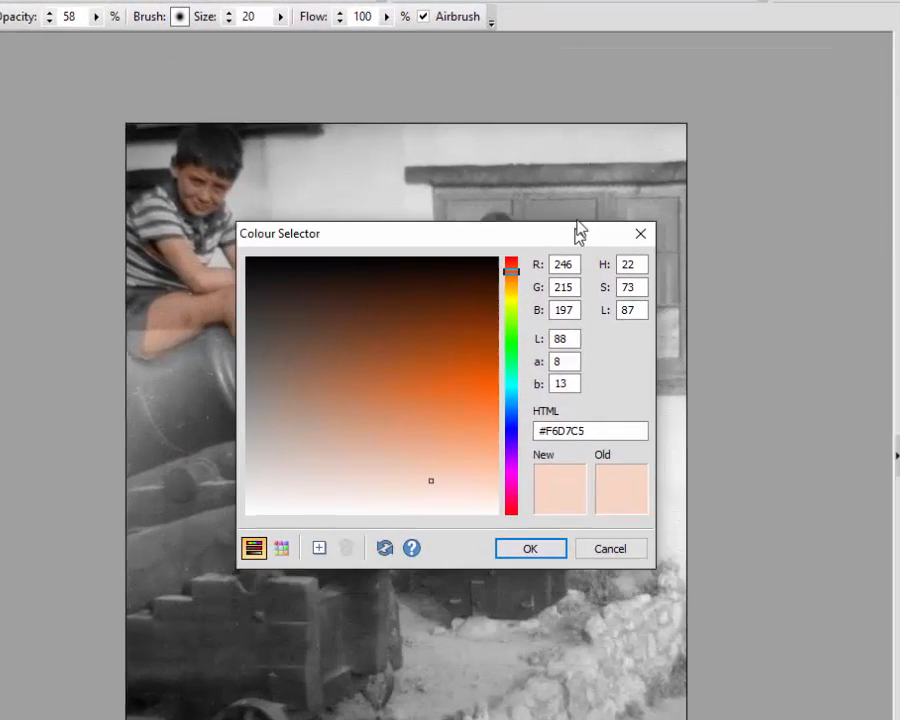
pyautogui.moveTo(580, 232); pyautogui.dragTo(583, 222)
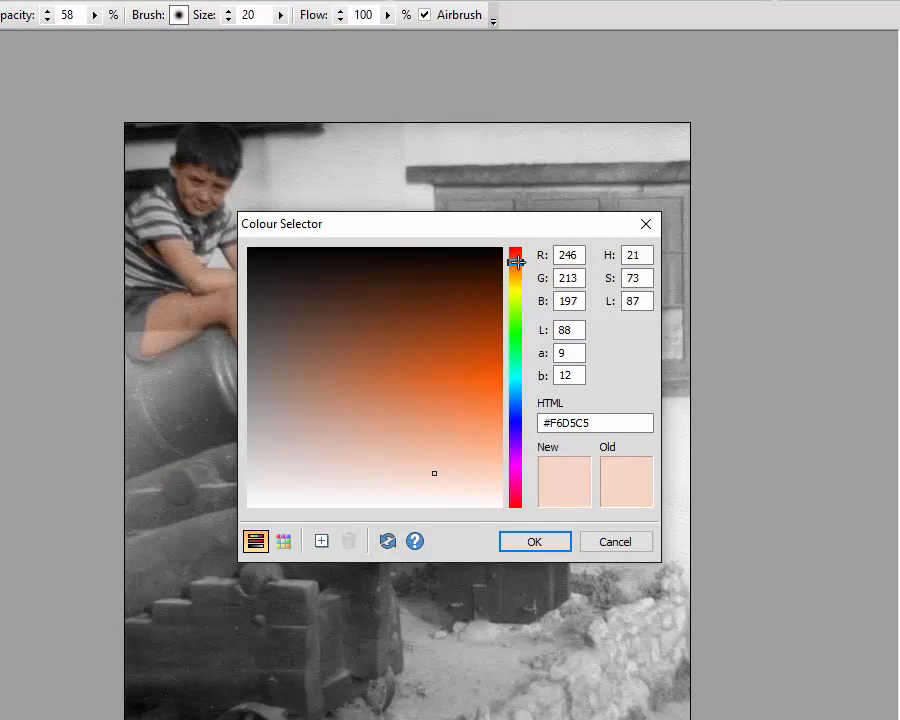
pyautogui.moveTo(516, 262)
pyautogui.mouseDown()
pyautogui.moveTo(516, 252)
pyautogui.moveTo(516, 297)
pyautogui.moveTo(521, 262)
pyautogui.moveTo(517, 268)
pyautogui.mouseUp()
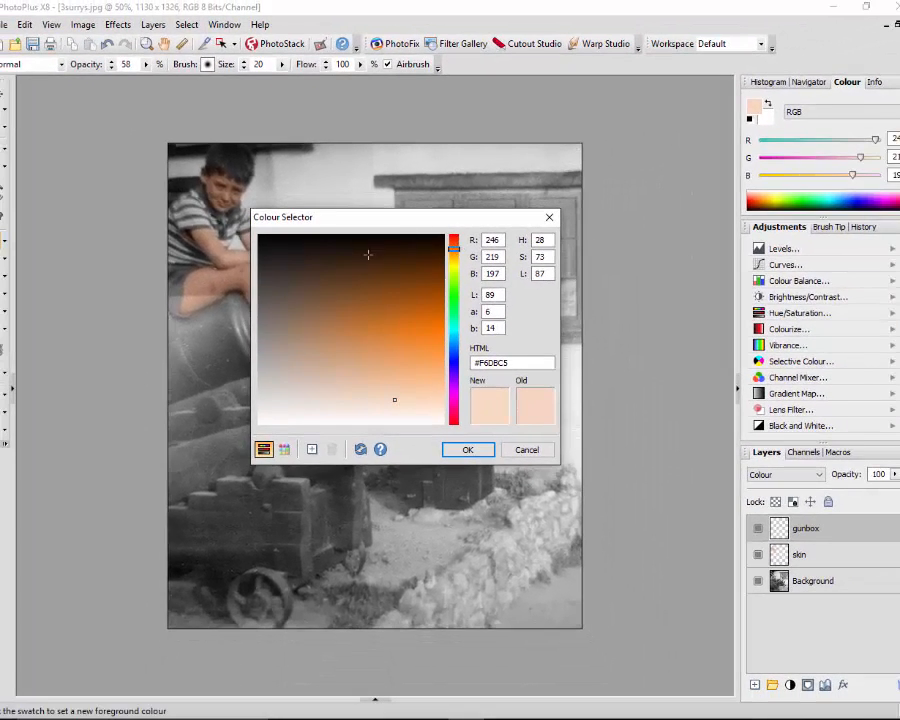
pyautogui.click(404, 273)
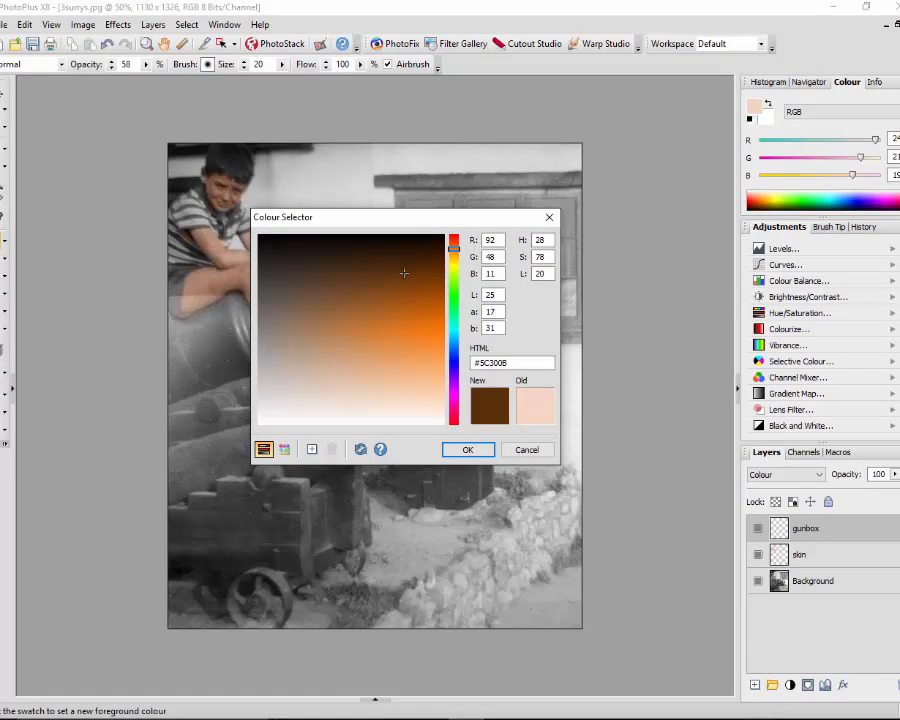
pyautogui.moveTo(378, 273); pyautogui.dragTo(371, 286)
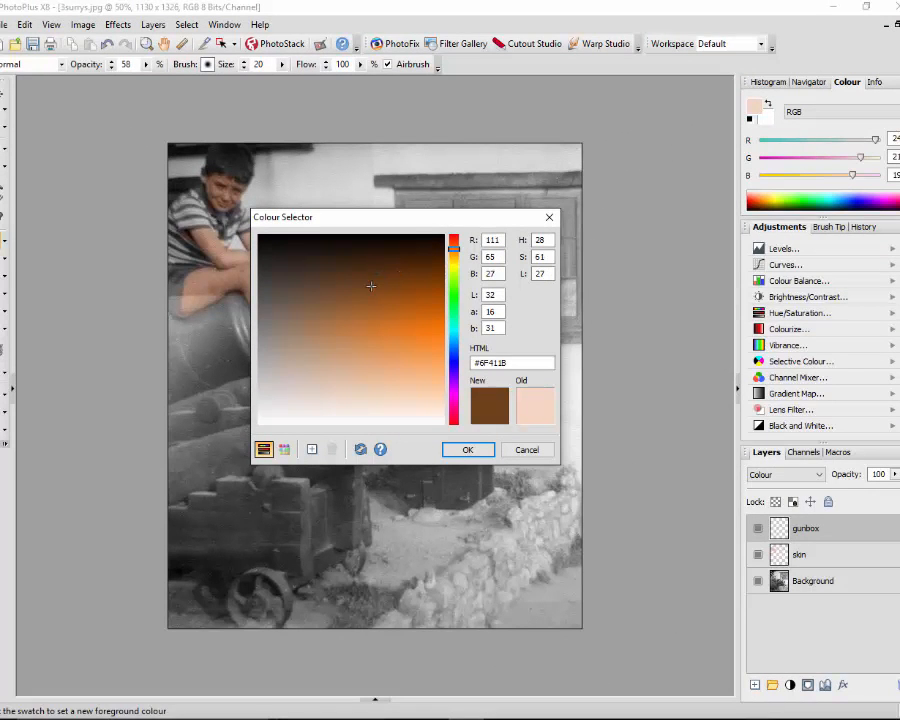
pyautogui.click(359, 278)
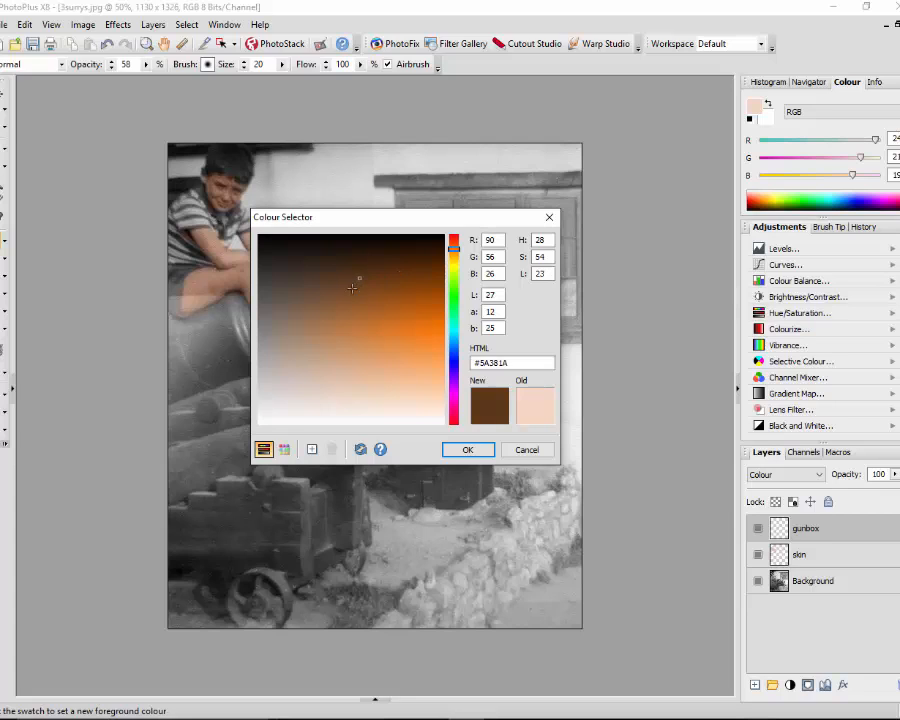
pyautogui.click(468, 451)
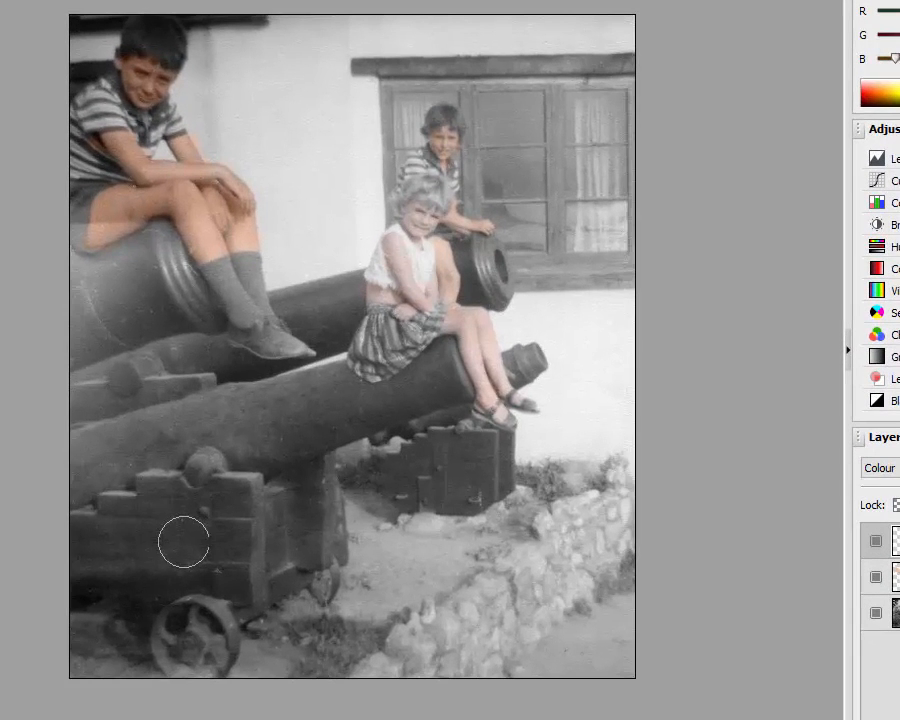
# Paint the brown over the large front gun carriage and the smaller one below the girl at brush size 170, and reduce the brush to 85
pyautogui.moveTo(120, 556)
pyautogui.mouseDown()
pyautogui.moveTo(221, 605)
pyautogui.moveTo(122, 538)
pyautogui.moveTo(92, 545)
pyautogui.mouseUp()
pyautogui.moveTo(145, 575)
pyautogui.mouseDown()
pyautogui.moveTo(243, 540)
pyautogui.moveTo(251, 575)
pyautogui.moveTo(238, 508)
pyautogui.moveTo(204, 518)
pyautogui.moveTo(180, 506)
pyautogui.moveTo(155, 509)
pyautogui.moveTo(159, 491)
pyautogui.moveTo(156, 523)
pyautogui.moveTo(96, 557)
pyautogui.moveTo(247, 585)
pyautogui.moveTo(279, 532)
pyautogui.moveTo(310, 511)
pyautogui.moveTo(320, 513)
pyautogui.moveTo(302, 539)
pyautogui.moveTo(239, 579)
pyautogui.moveTo(325, 538)
pyautogui.moveTo(291, 497)
pyautogui.moveTo(323, 507)
pyautogui.moveTo(325, 493)
pyautogui.moveTo(318, 511)
pyautogui.moveTo(286, 529)
pyautogui.moveTo(238, 505)
pyautogui.moveTo(147, 506)
pyautogui.moveTo(82, 556)
pyautogui.moveTo(86, 577)
pyautogui.moveTo(247, 560)
pyautogui.moveTo(254, 571)
pyautogui.moveTo(303, 532)
pyautogui.mouseUp()
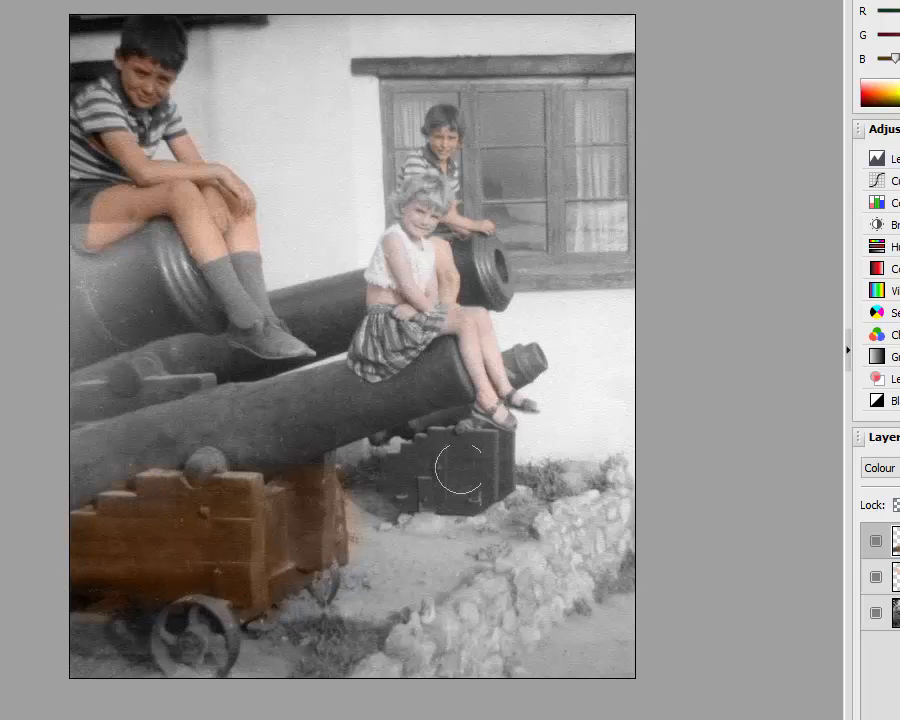
pyautogui.moveTo(459, 471)
pyautogui.mouseDown()
pyautogui.moveTo(405, 479)
pyautogui.moveTo(429, 491)
pyautogui.moveTo(485, 478)
pyautogui.moveTo(492, 462)
pyautogui.moveTo(445, 457)
pyautogui.moveTo(466, 456)
pyautogui.moveTo(458, 450)
pyautogui.moveTo(441, 455)
pyautogui.moveTo(481, 460)
pyautogui.moveTo(491, 473)
pyautogui.moveTo(447, 488)
pyautogui.moveTo(478, 480)
pyautogui.moveTo(443, 458)
pyautogui.moveTo(409, 482)
pyautogui.moveTo(459, 489)
pyautogui.moveTo(489, 468)
pyautogui.mouseUp()
pyautogui.moveTo(317, 542)
pyautogui.mouseDown()
pyautogui.moveTo(320, 493)
pyautogui.moveTo(296, 516)
pyautogui.moveTo(307, 523)
pyautogui.moveTo(317, 490)
pyautogui.moveTo(308, 551)
pyautogui.moveTo(292, 567)
pyautogui.moveTo(277, 562)
pyautogui.moveTo(250, 575)
pyautogui.moveTo(254, 593)
pyautogui.moveTo(229, 572)
pyautogui.moveTo(166, 563)
pyautogui.moveTo(138, 525)
pyautogui.moveTo(122, 533)
pyautogui.moveTo(155, 549)
pyautogui.moveTo(120, 563)
pyautogui.mouseUp()
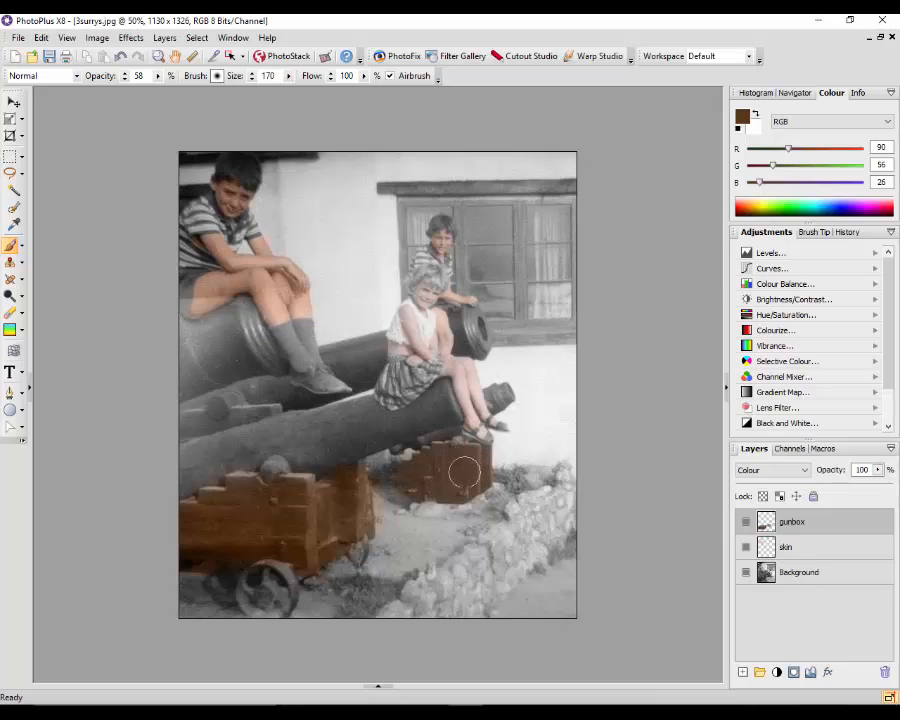
pyautogui.moveTo(353, 497); pyautogui.dragTo(315, 518)
pyautogui.press('[')
pyautogui.press('[')
pyautogui.press('[')
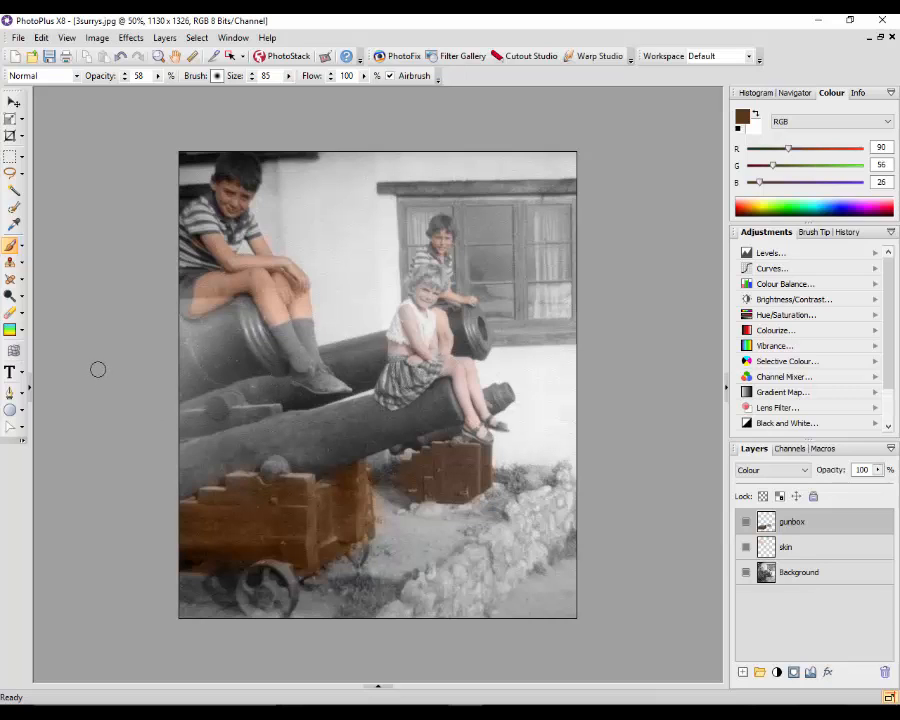
# Create a new layer named green above the gunbox layer with Colour blend mode
pyautogui.click(743, 674)
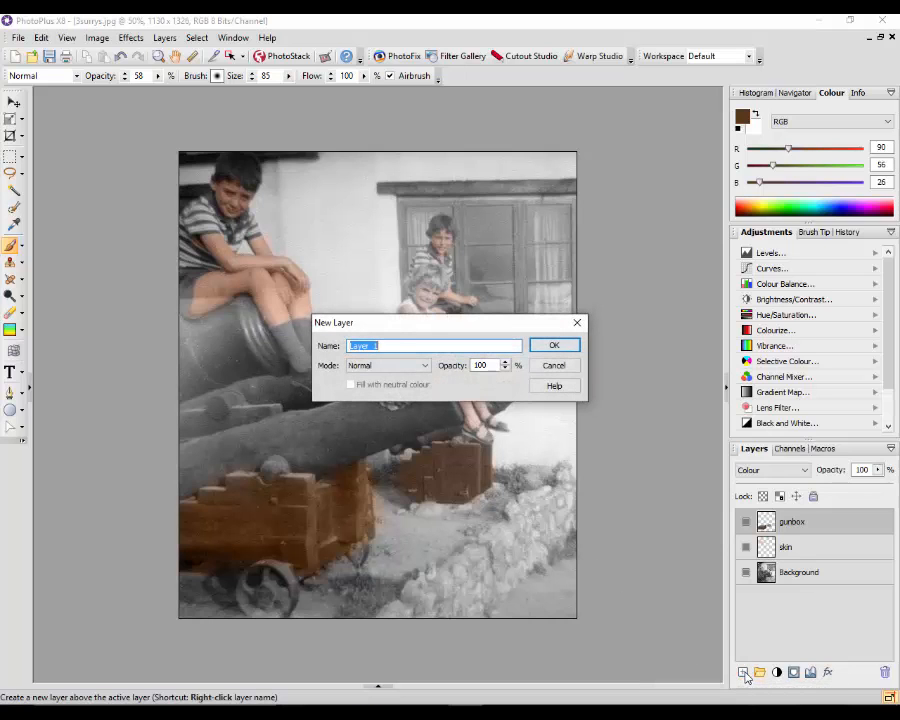
pyautogui.click(427, 367)
pyautogui.click(383, 576)
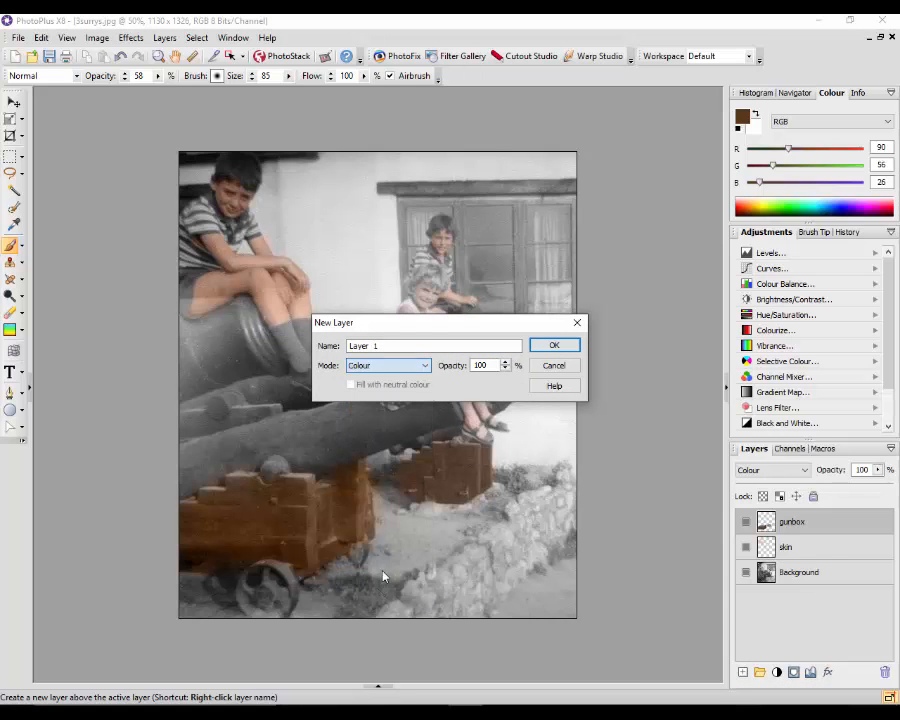
pyautogui.moveTo(388, 346); pyautogui.dragTo(348, 346)
pyautogui.write('p')
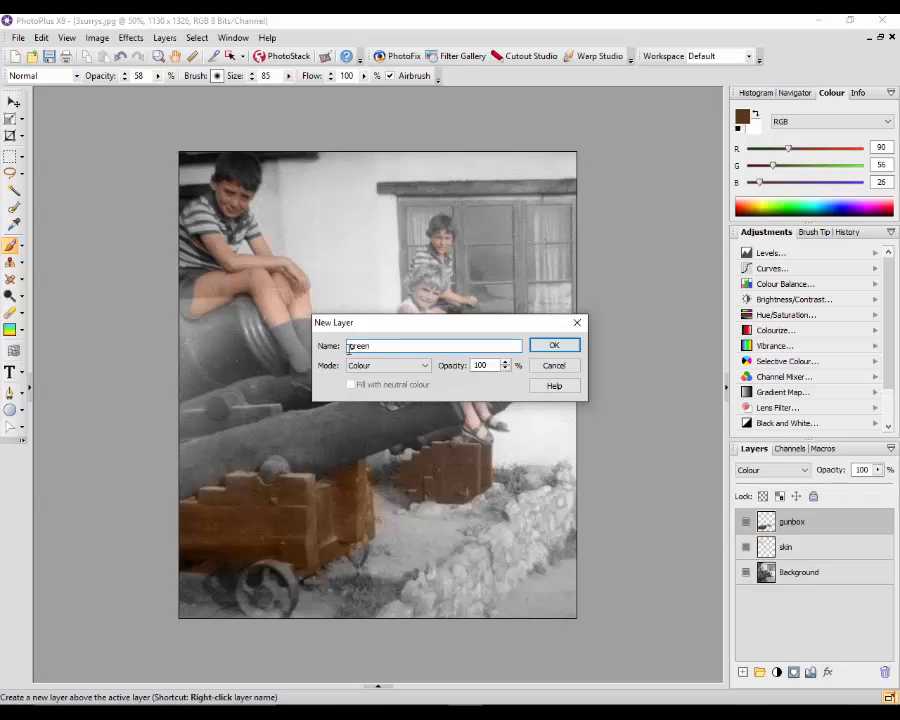
pyautogui.click(555, 345)
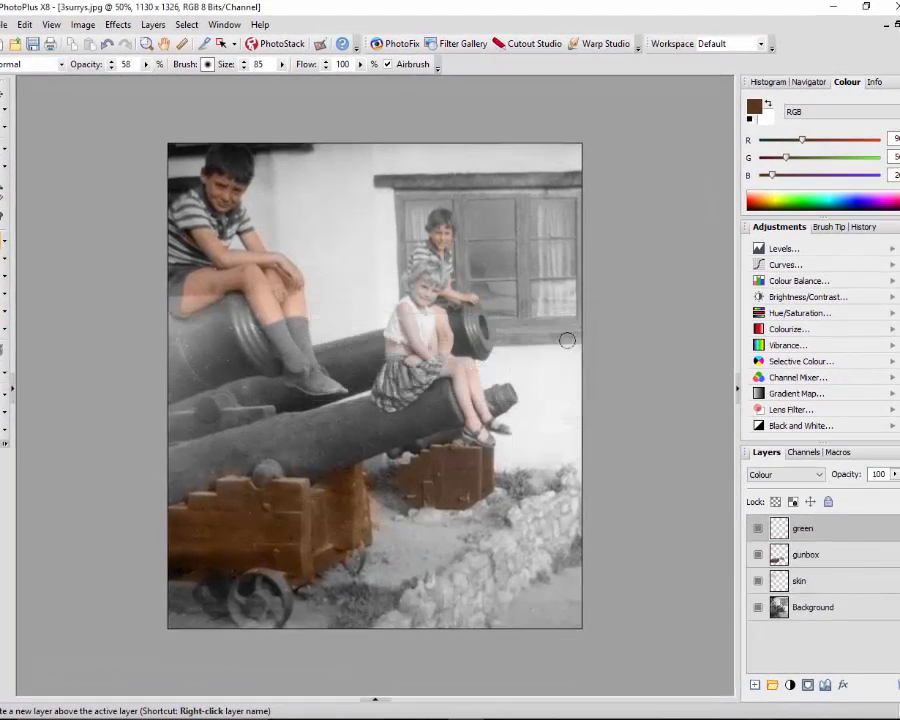
# Set the foreground colour to a bright green, #2ED122
pyautogui.click(755, 112)
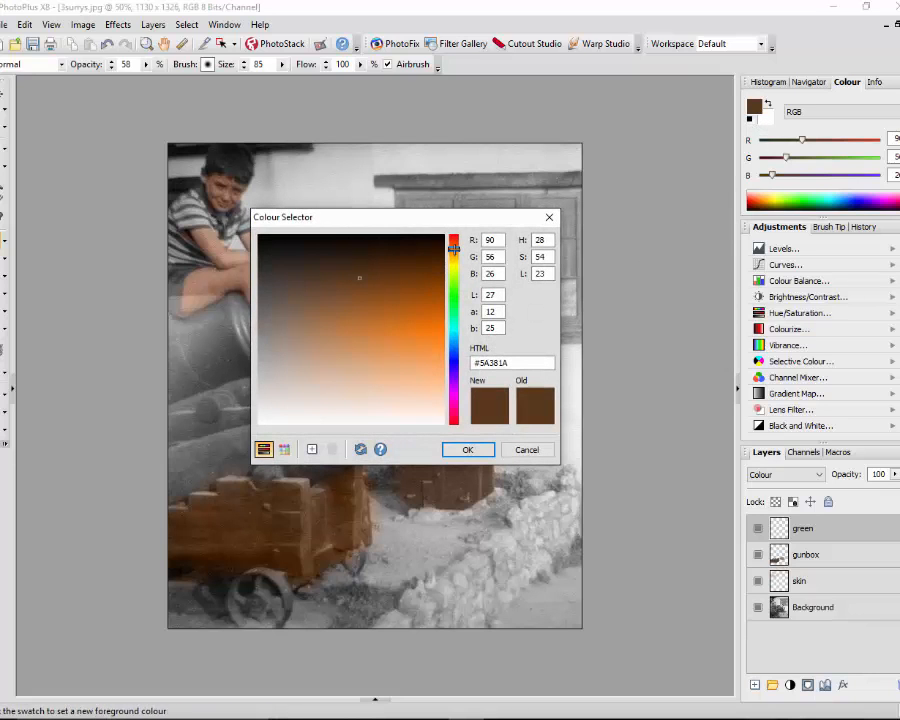
pyautogui.moveTo(453, 249)
pyautogui.mouseDown()
pyautogui.moveTo(453, 296)
pyautogui.moveTo(422, 297)
pyautogui.moveTo(392, 325)
pyautogui.mouseUp()
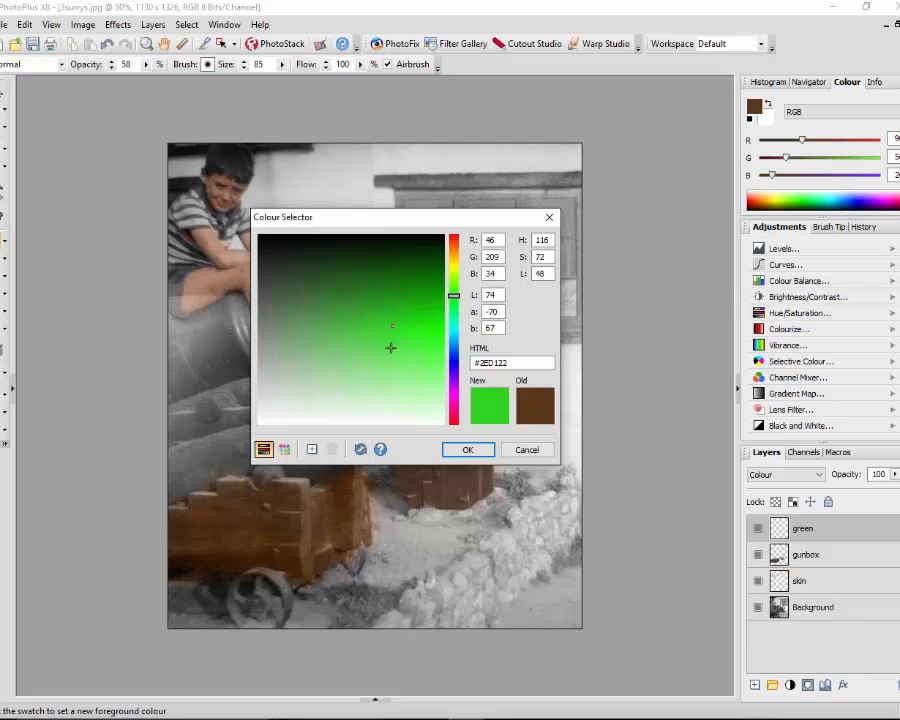
pyautogui.click(482, 450)
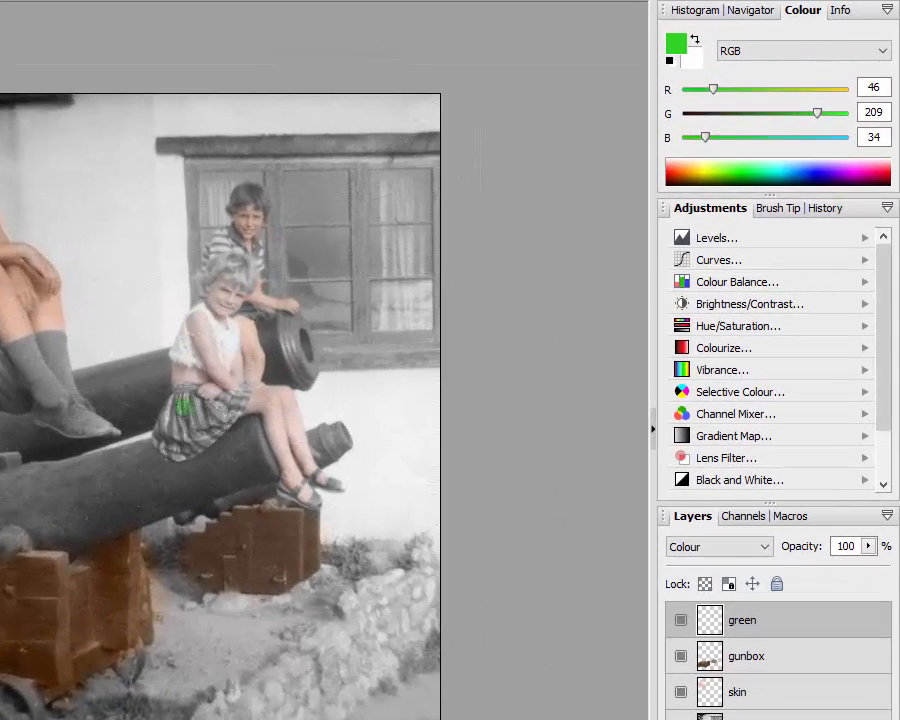
# Paint the green over the girl's skirt from its centre out to the waistband and the part over her lap, reducing the brush to 20
pyautogui.moveTo(185, 406)
pyautogui.mouseDown()
pyautogui.moveTo(172, 437)
pyautogui.moveTo(198, 415)
pyautogui.moveTo(210, 424)
pyautogui.moveTo(194, 440)
pyautogui.moveTo(176, 437)
pyautogui.mouseUp()
pyautogui.scroll(3, 175, 480)
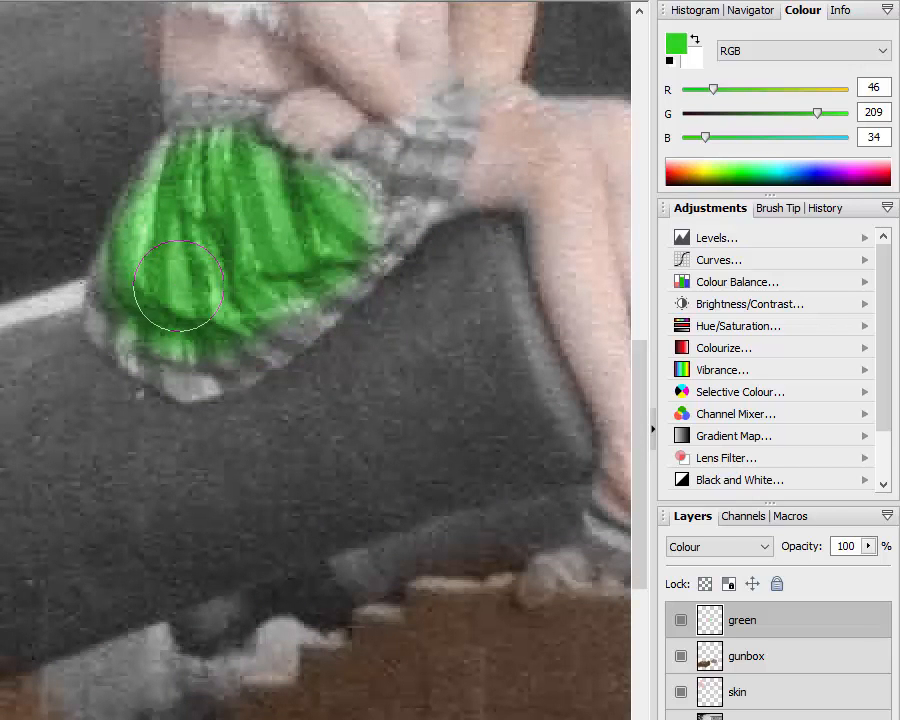
pyautogui.press('[')
pyautogui.press('[')
pyautogui.press('[')
pyautogui.press('[')
pyautogui.moveTo(124, 289)
pyautogui.mouseDown()
pyautogui.moveTo(94, 334)
pyautogui.moveTo(101, 326)
pyautogui.moveTo(116, 354)
pyautogui.moveTo(123, 343)
pyautogui.moveTo(142, 366)
pyautogui.moveTo(213, 386)
pyautogui.moveTo(240, 369)
pyautogui.moveTo(196, 392)
pyautogui.moveTo(316, 299)
pyautogui.mouseUp()
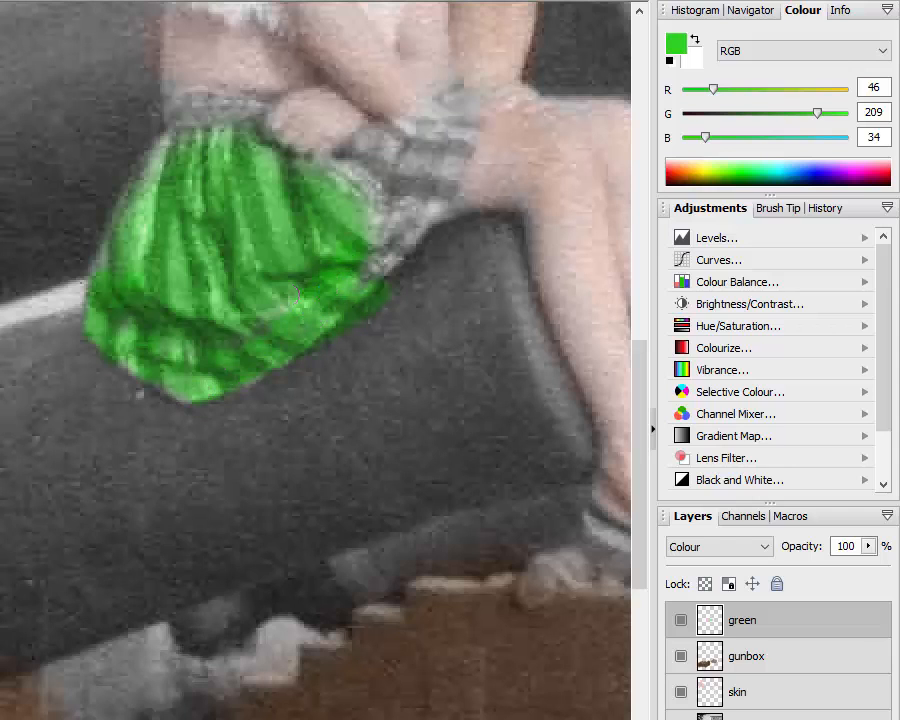
pyautogui.hotkey('ctrl', 'z')
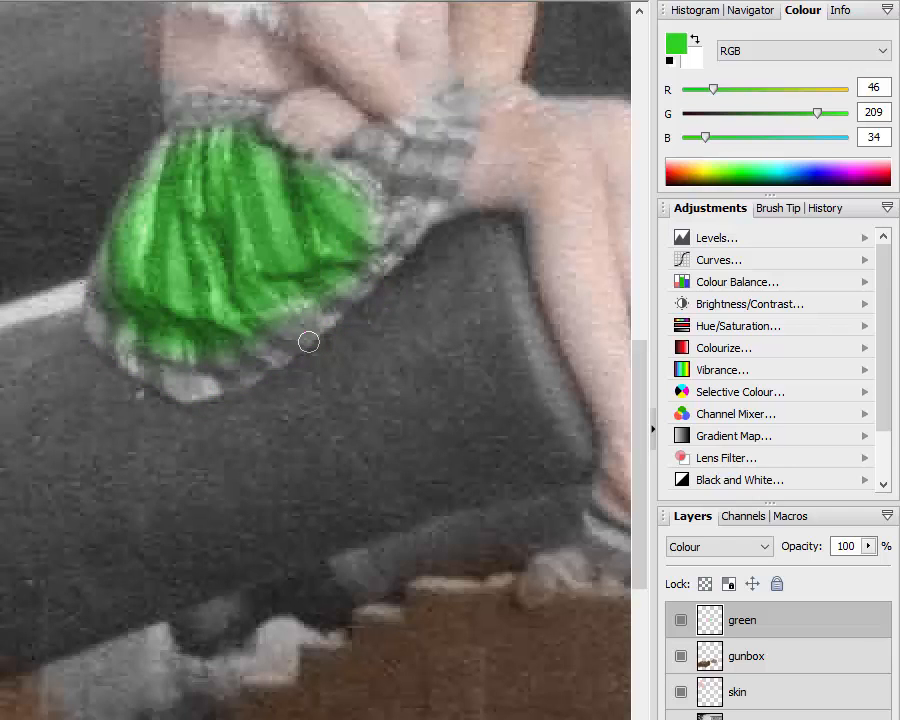
pyautogui.moveTo(342, 281); pyautogui.dragTo(214, 355)
pyautogui.moveTo(170, 168)
pyautogui.mouseDown()
pyautogui.moveTo(210, 108)
pyautogui.moveTo(283, 113)
pyautogui.mouseUp()
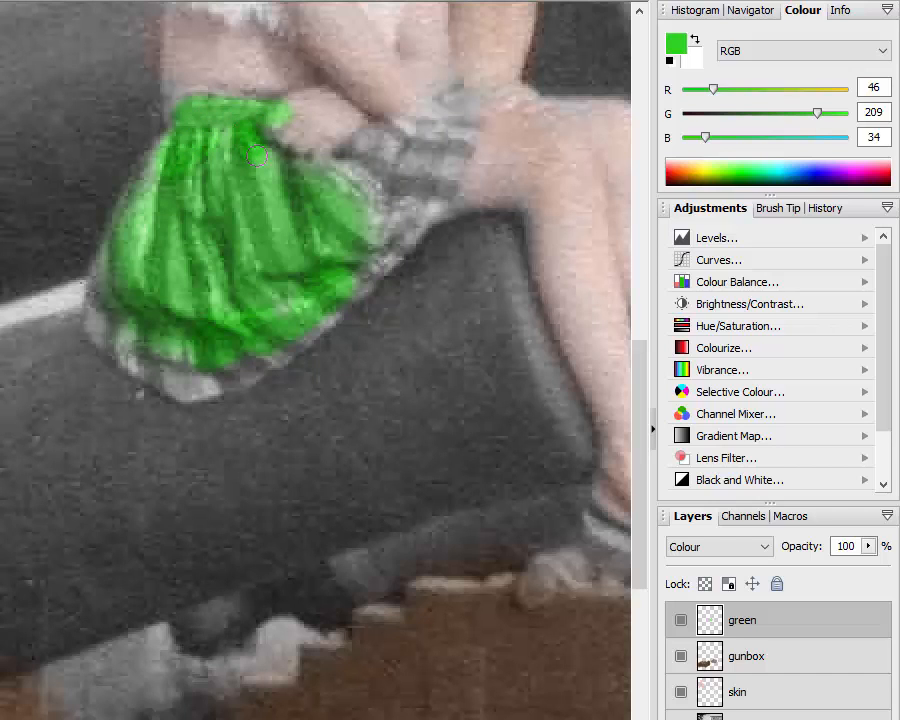
pyautogui.moveTo(343, 155)
pyautogui.mouseDown()
pyautogui.moveTo(284, 185)
pyautogui.moveTo(379, 147)
pyautogui.moveTo(422, 151)
pyautogui.moveTo(399, 143)
pyautogui.moveTo(463, 92)
pyautogui.mouseUp()
pyautogui.moveTo(460, 144)
pyautogui.mouseDown()
pyautogui.moveTo(427, 155)
pyautogui.moveTo(419, 183)
pyautogui.moveTo(429, 203)
pyautogui.moveTo(437, 178)
pyautogui.moveTo(453, 168)
pyautogui.moveTo(386, 220)
pyautogui.moveTo(361, 207)
pyautogui.moveTo(353, 226)
pyautogui.moveTo(384, 250)
pyautogui.mouseUp()
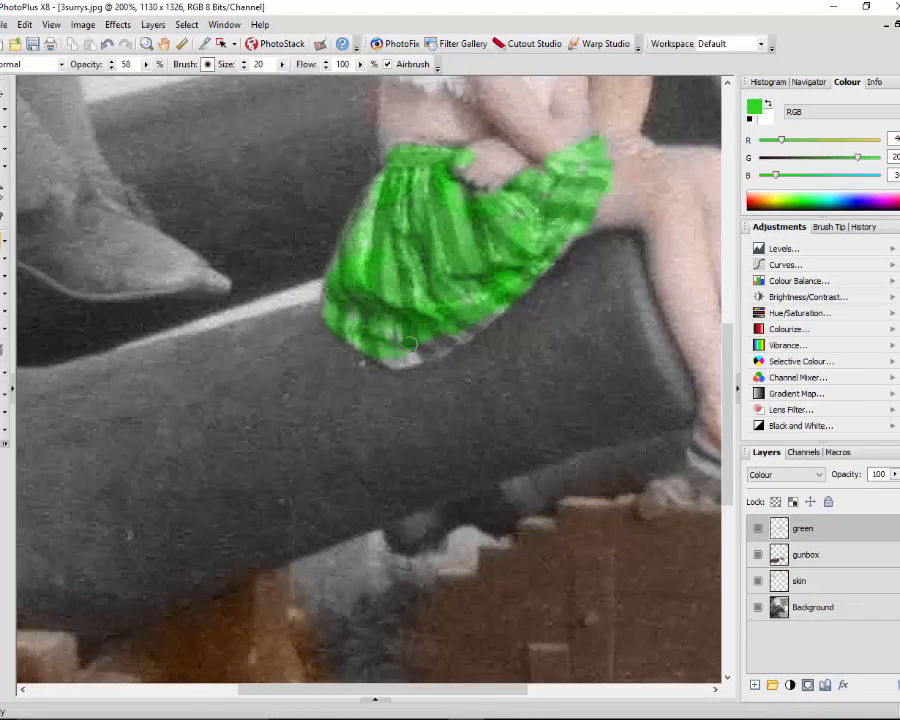
# Fill the remaining grey areas along the skirt's lower hem and outer edge with the green
pyautogui.moveTo(410, 345); pyautogui.dragTo(432, 358)
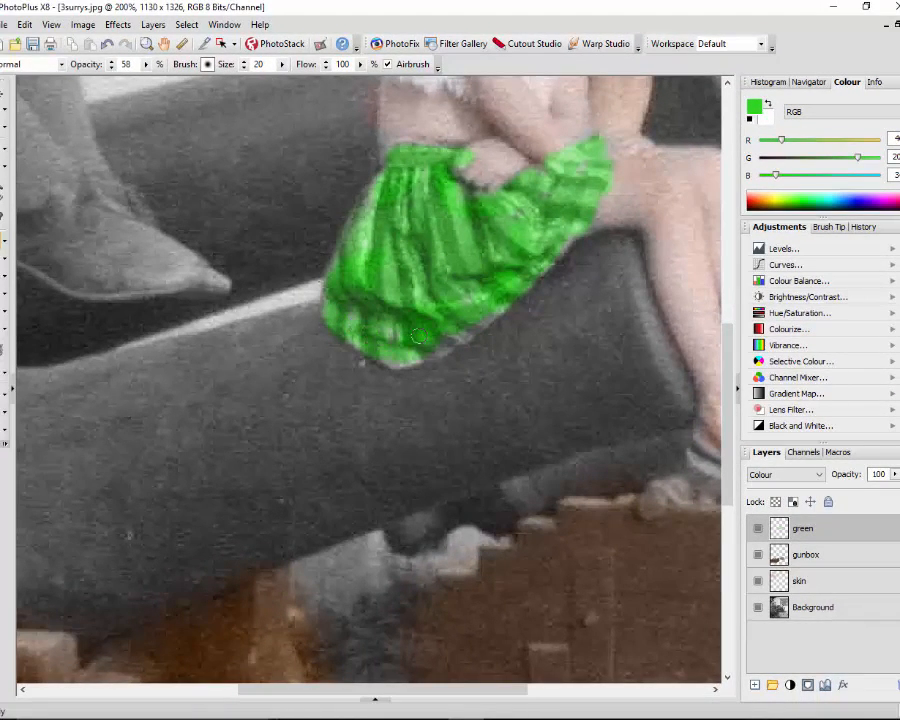
pyautogui.moveTo(477, 327)
pyautogui.mouseDown()
pyautogui.moveTo(440, 344)
pyautogui.moveTo(498, 298)
pyautogui.moveTo(418, 324)
pyautogui.moveTo(400, 354)
pyautogui.moveTo(380, 356)
pyautogui.moveTo(363, 338)
pyautogui.moveTo(360, 273)
pyautogui.mouseUp()
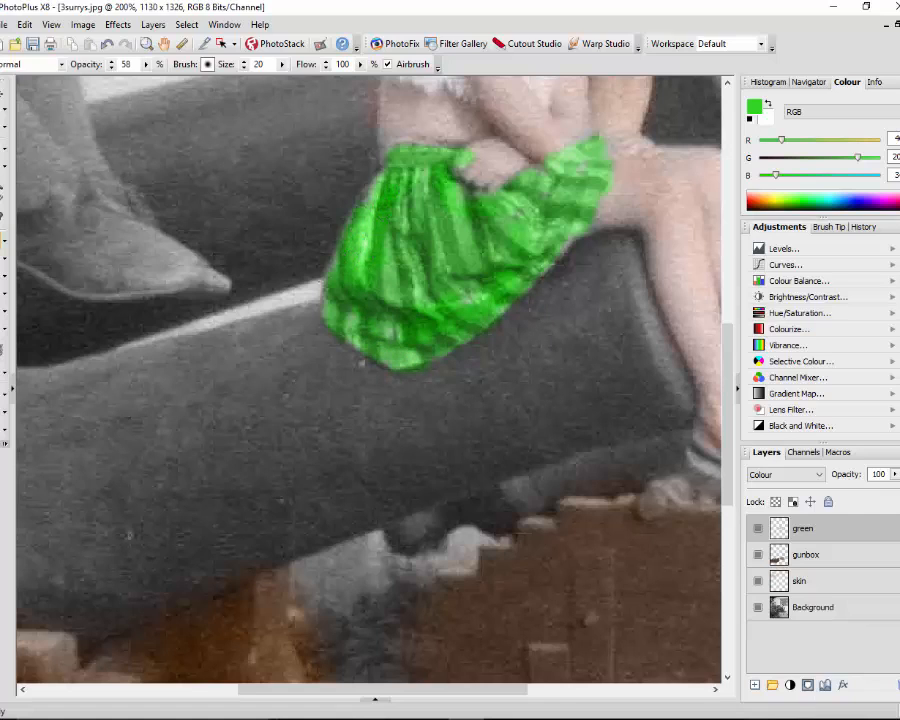
pyautogui.moveTo(383, 182); pyautogui.dragTo(375, 174)
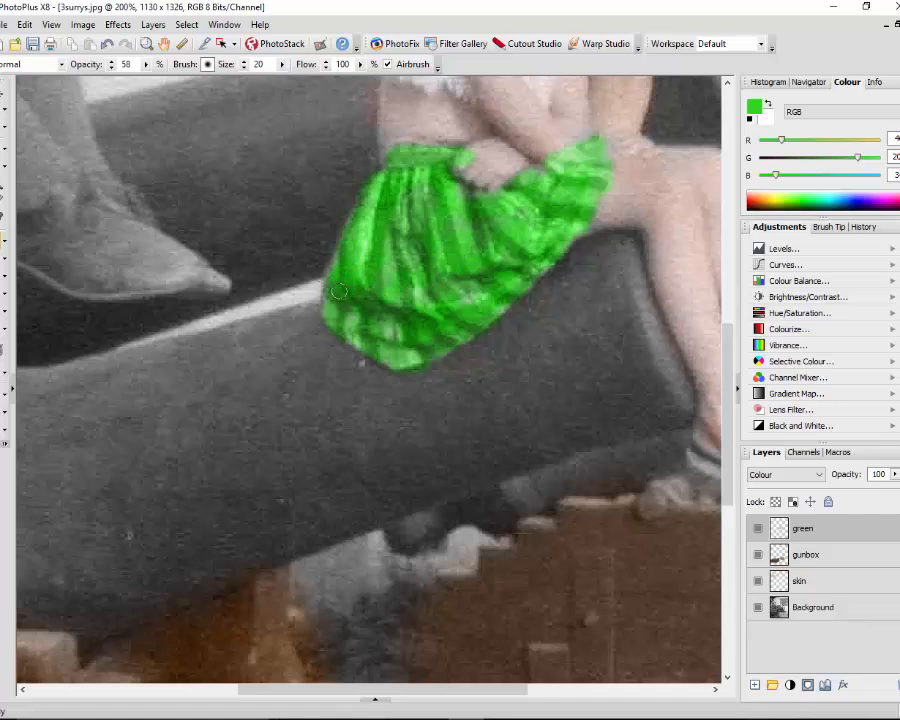
# Erase the green spill from the girl's hand with the eraser reduced to size 30, and return to the Paintbrush
pyautogui.click(6, 312)
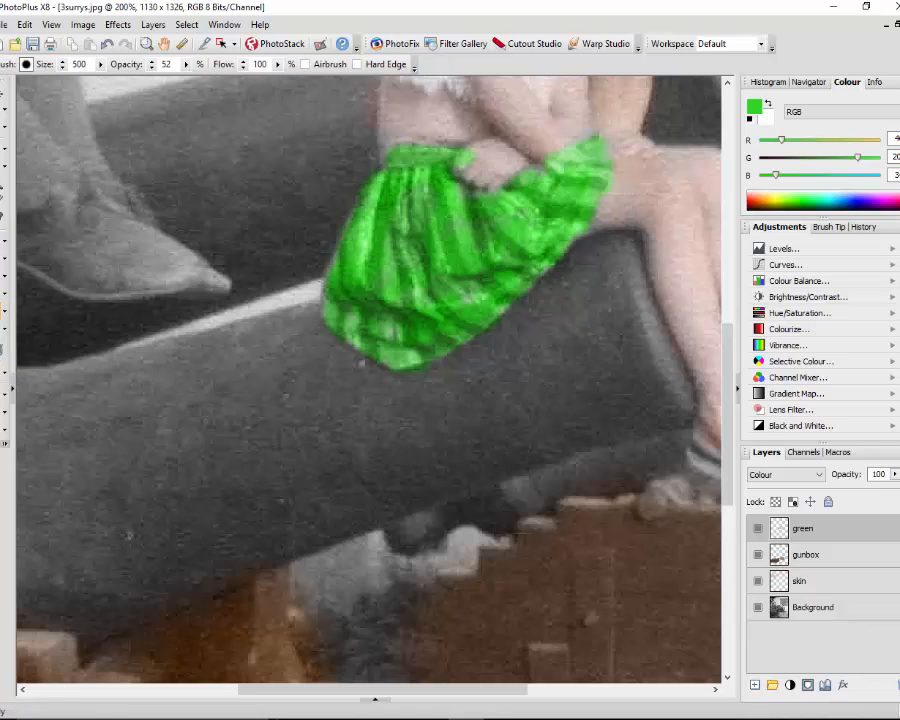
pyautogui.press('[')
pyautogui.press('[')
pyautogui.press('[')
pyautogui.press('[')
pyautogui.press('[')
pyautogui.press('[')
pyautogui.press('[')
pyautogui.press('[')
pyautogui.press('[')
pyautogui.press('[')
pyautogui.press('[')
pyautogui.press('[')
pyautogui.press('[')
pyautogui.press('[')
pyautogui.press('[')
pyautogui.press('[')
pyautogui.press('[')
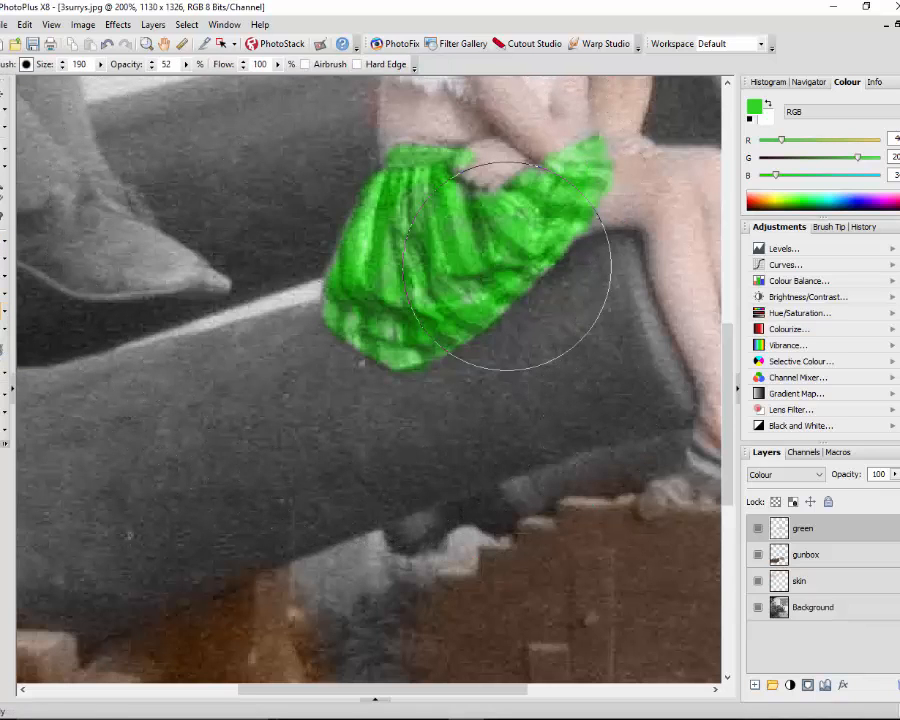
pyautogui.press('[')
pyautogui.press('[')
pyautogui.press('[')
pyautogui.press('[')
pyautogui.press('[')
pyautogui.press('[')
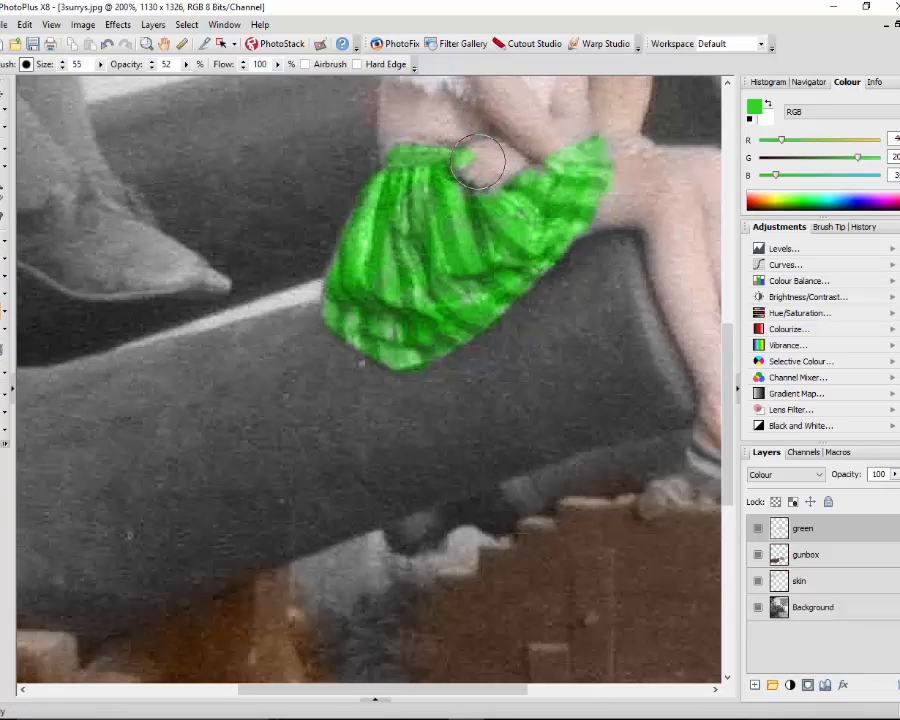
pyautogui.moveTo(474, 162); pyautogui.dragTo(480, 168)
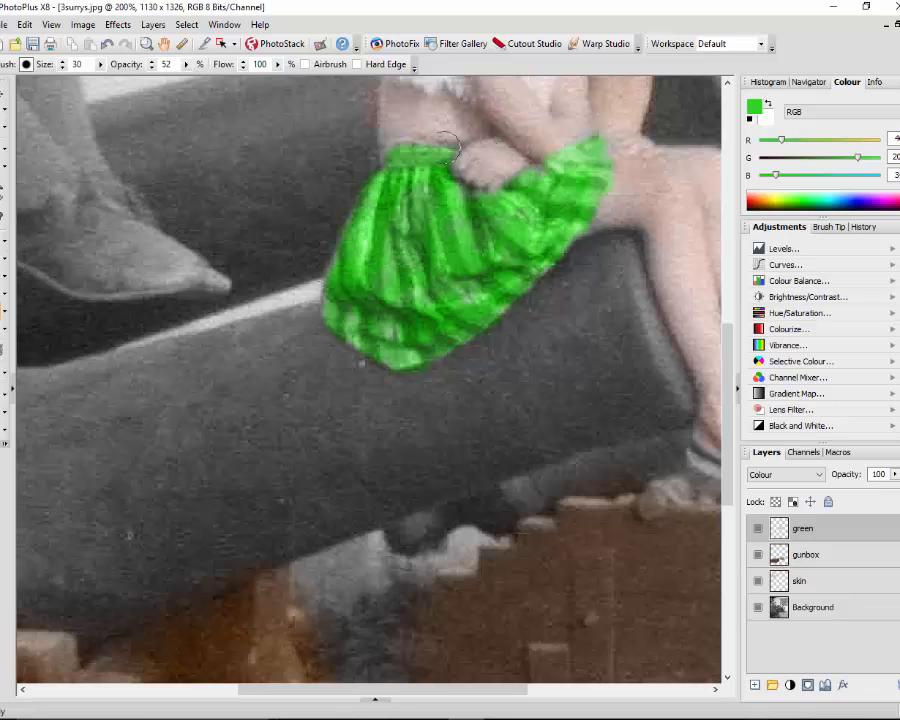
pyautogui.click(4, 198)
pyautogui.click(30, 198)
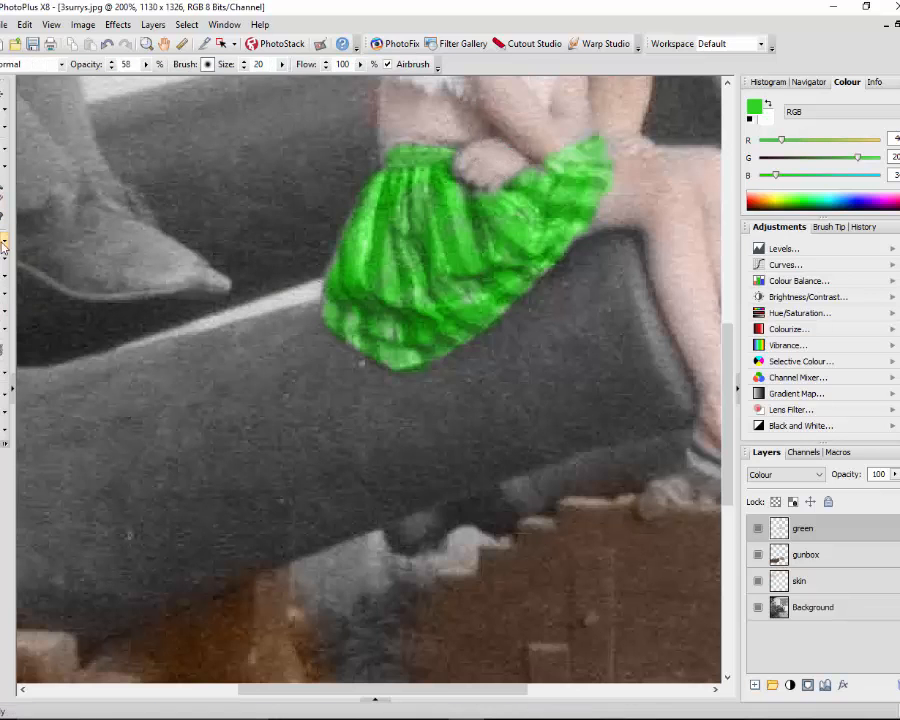
# Create a new layer named grass above the green layer with Colour blend mode
pyautogui.scroll(-2, 397, 415)
pyautogui.scroll(-2, 395, 425)
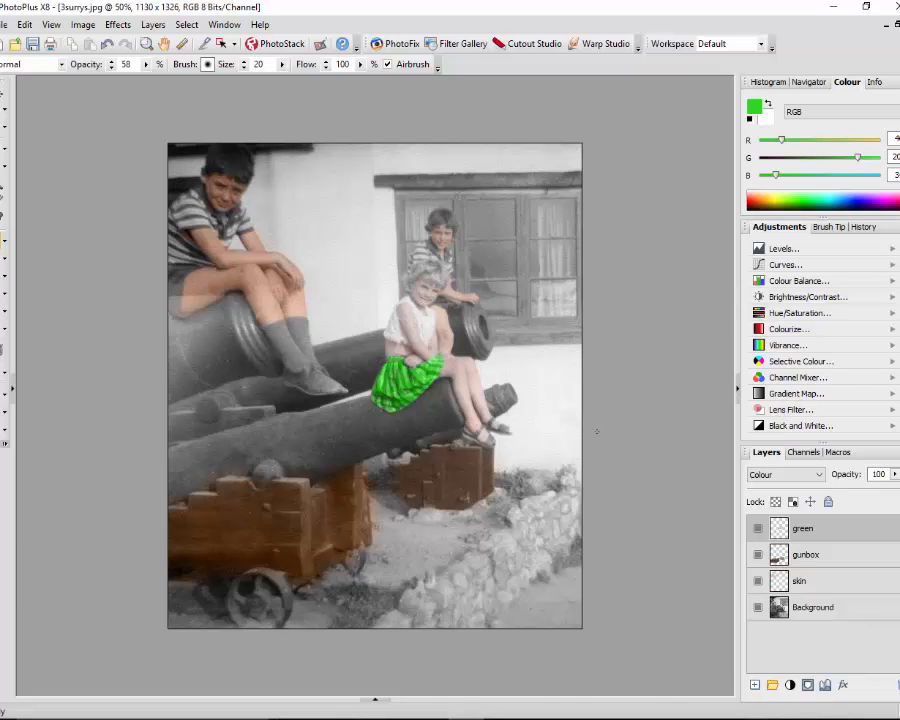
pyautogui.scroll(1, 597, 432)
pyautogui.scroll(-1, 598, 436)
pyautogui.click(755, 686)
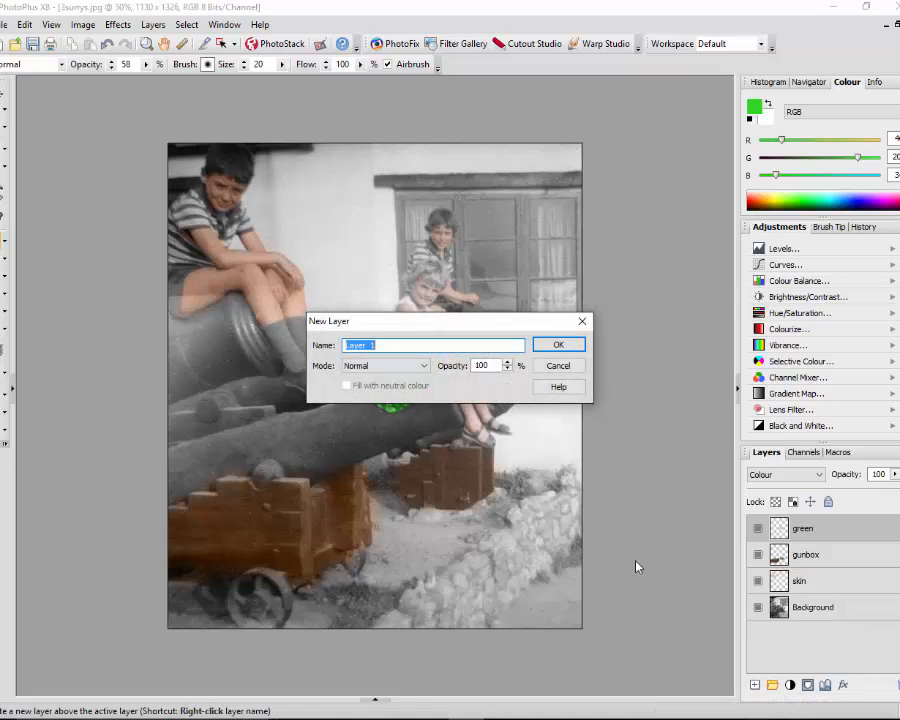
pyautogui.click(422, 374)
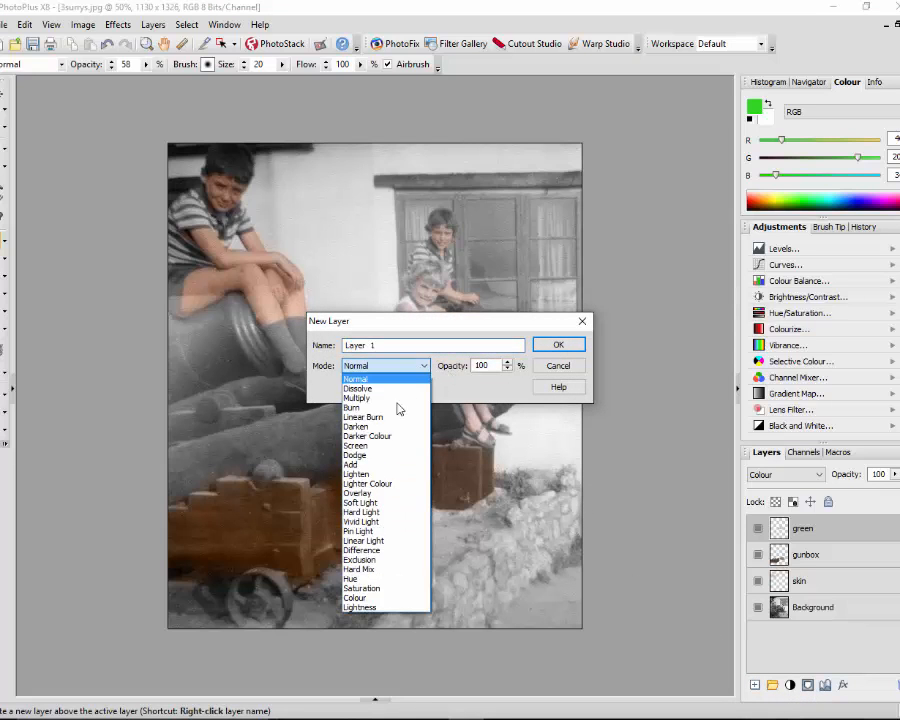
pyautogui.click(366, 598)
pyautogui.moveTo(373, 345); pyautogui.dragTo(338, 346)
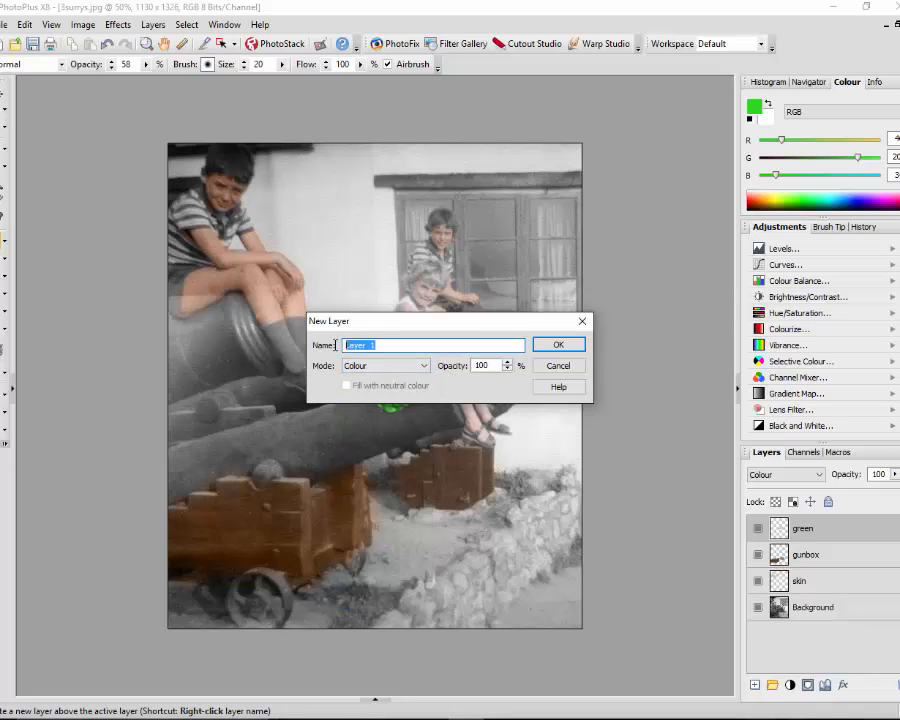
pyautogui.write('grass')
pyautogui.click(559, 346)
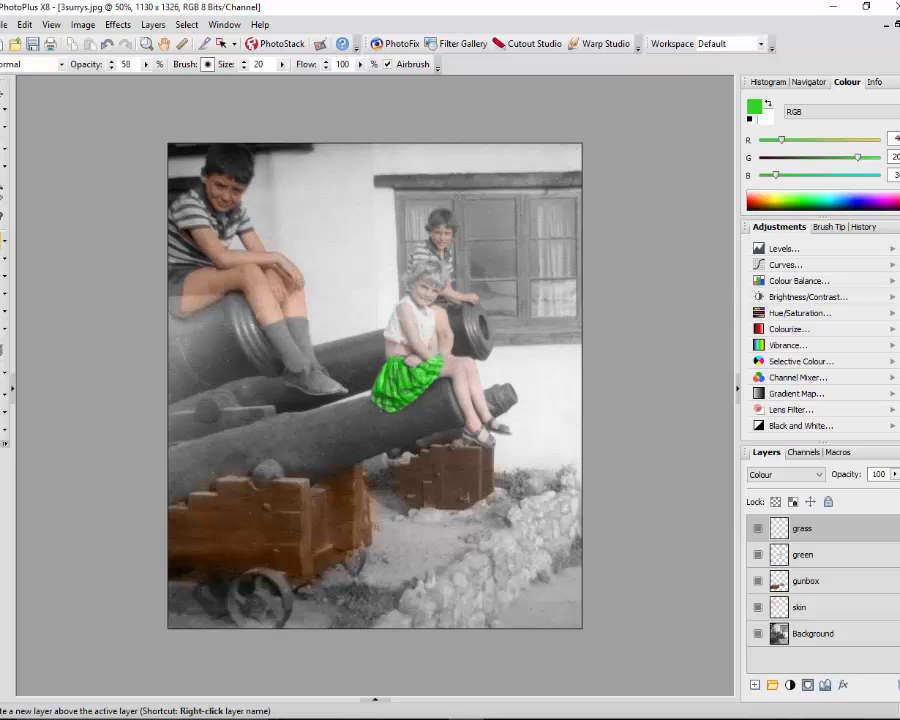
# Set the foreground colour to a darker green, #128A0A
pyautogui.click(754, 106)
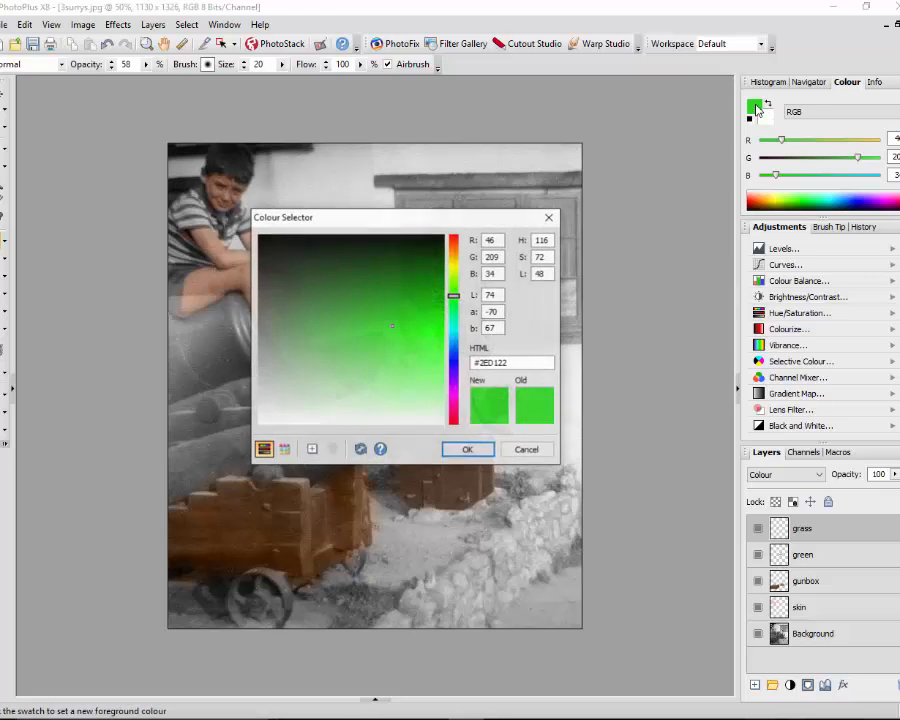
pyautogui.click(419, 289)
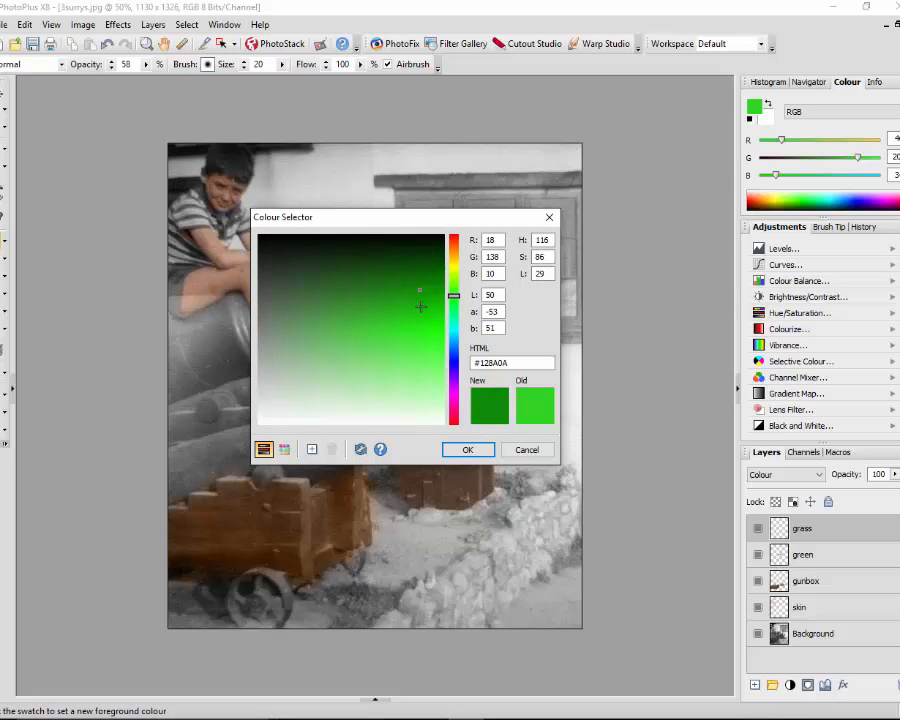
pyautogui.click(467, 450)
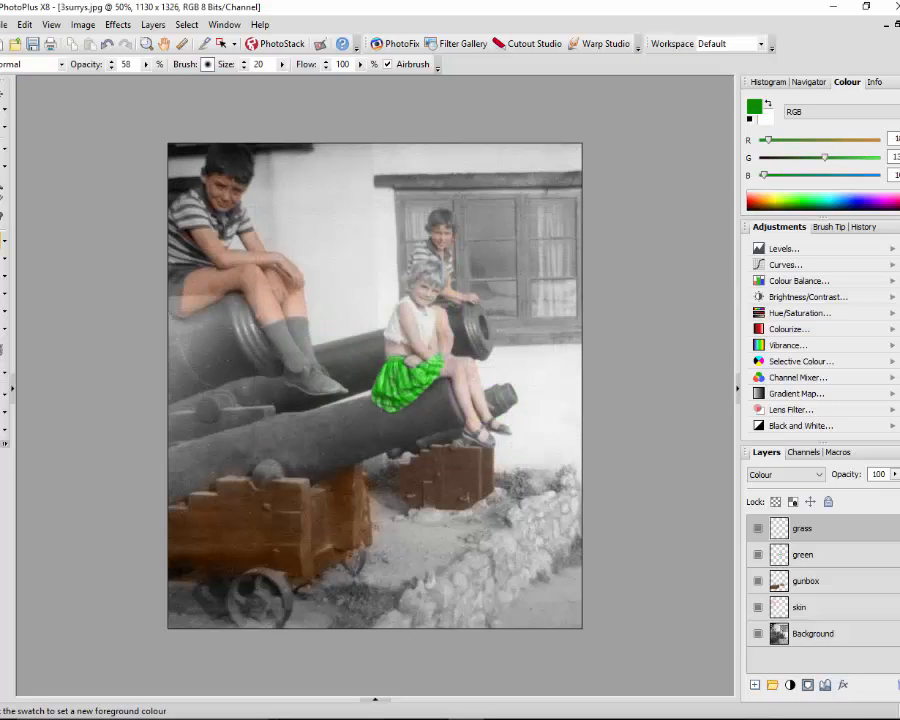
# Paint the dark green over the grass patch between the front carriage wheel and the stone wall, and raise the brush opacity to 100%
pyautogui.scroll(2, 349, 620)
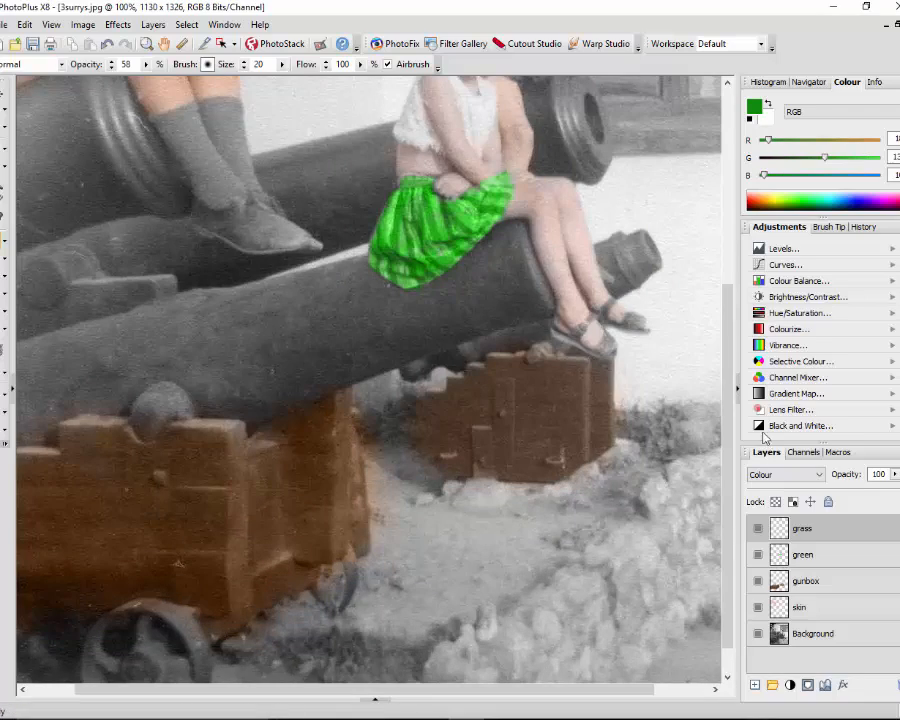
pyautogui.moveTo(724, 369); pyautogui.dragTo(724, 498)
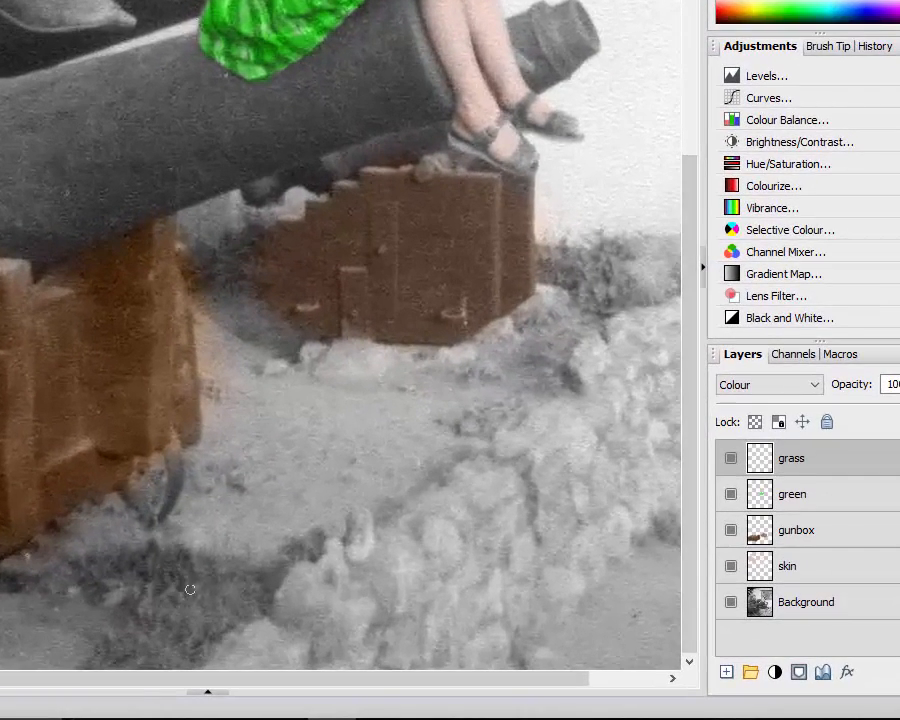
pyautogui.moveTo(190, 584)
pyautogui.mouseDown()
pyautogui.moveTo(158, 580)
pyautogui.moveTo(126, 554)
pyautogui.moveTo(103, 570)
pyautogui.moveTo(155, 603)
pyautogui.moveTo(112, 657)
pyautogui.moveTo(143, 646)
pyautogui.moveTo(128, 657)
pyautogui.moveTo(197, 654)
pyautogui.moveTo(223, 601)
pyautogui.moveTo(241, 603)
pyautogui.moveTo(199, 655)
pyautogui.moveTo(270, 594)
pyautogui.moveTo(249, 610)
pyautogui.moveTo(258, 614)
pyautogui.moveTo(296, 548)
pyautogui.moveTo(309, 548)
pyautogui.moveTo(246, 576)
pyautogui.moveTo(254, 574)
pyautogui.moveTo(205, 576)
pyautogui.moveTo(186, 621)
pyautogui.moveTo(143, 647)
pyautogui.moveTo(170, 644)
pyautogui.moveTo(184, 620)
pyautogui.moveTo(223, 630)
pyautogui.moveTo(197, 616)
pyautogui.moveTo(194, 592)
pyautogui.moveTo(133, 567)
pyautogui.moveTo(143, 599)
pyautogui.moveTo(234, 592)
pyautogui.moveTo(128, 645)
pyautogui.mouseUp()
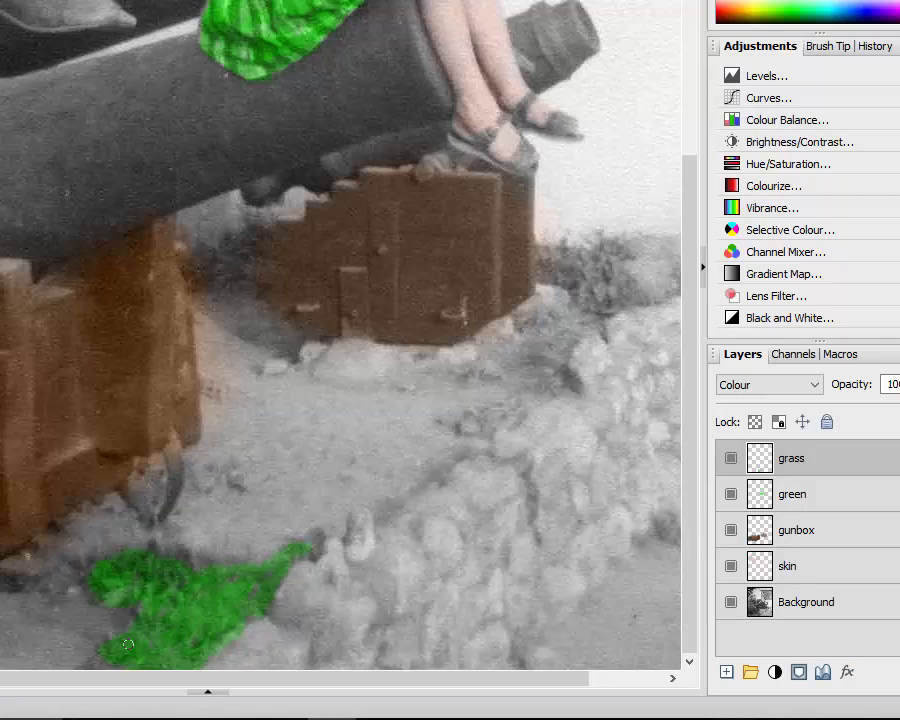
pyautogui.moveTo(275, 577)
pyautogui.mouseDown()
pyautogui.moveTo(308, 536)
pyautogui.moveTo(304, 551)
pyautogui.moveTo(261, 564)
pyautogui.mouseUp()
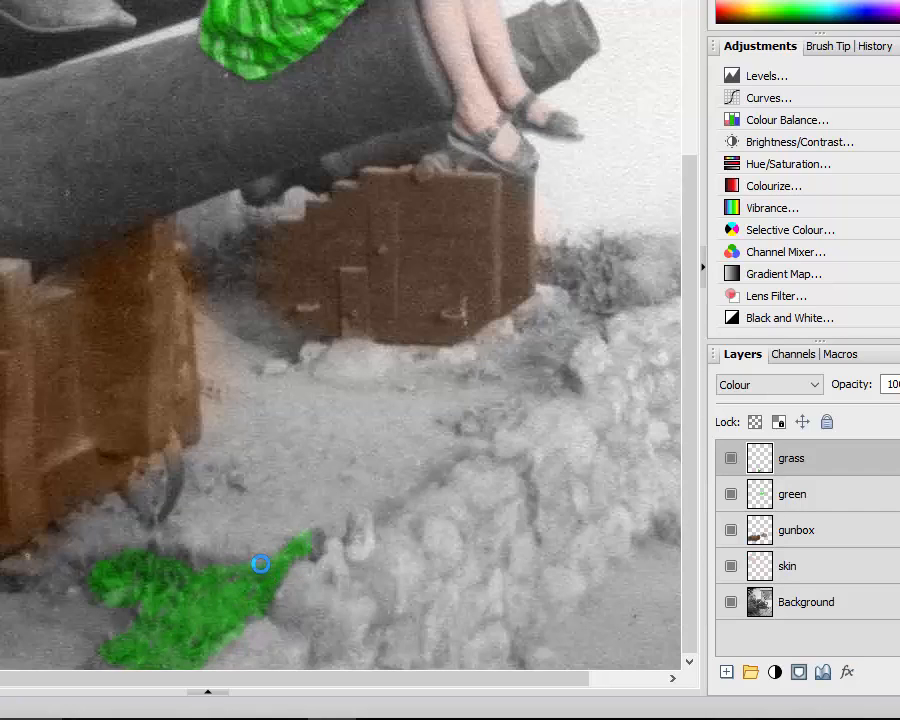
pyautogui.moveTo(151, 574)
pyautogui.mouseDown()
pyautogui.moveTo(215, 567)
pyautogui.moveTo(136, 563)
pyautogui.mouseUp()
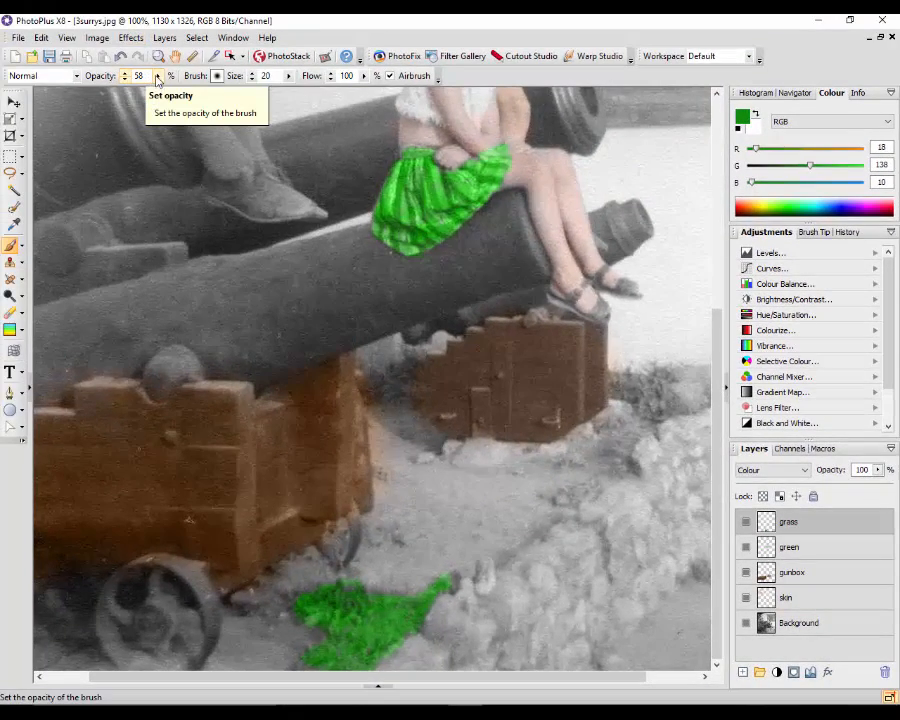
pyautogui.click(159, 76)
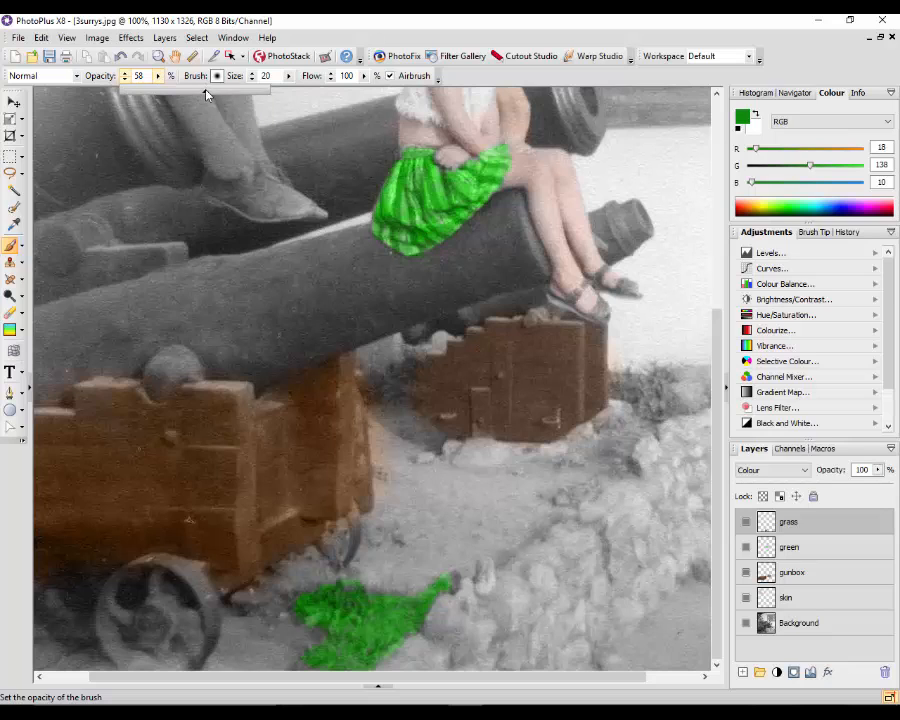
pyautogui.moveTo(205, 94); pyautogui.dragTo(270, 90)
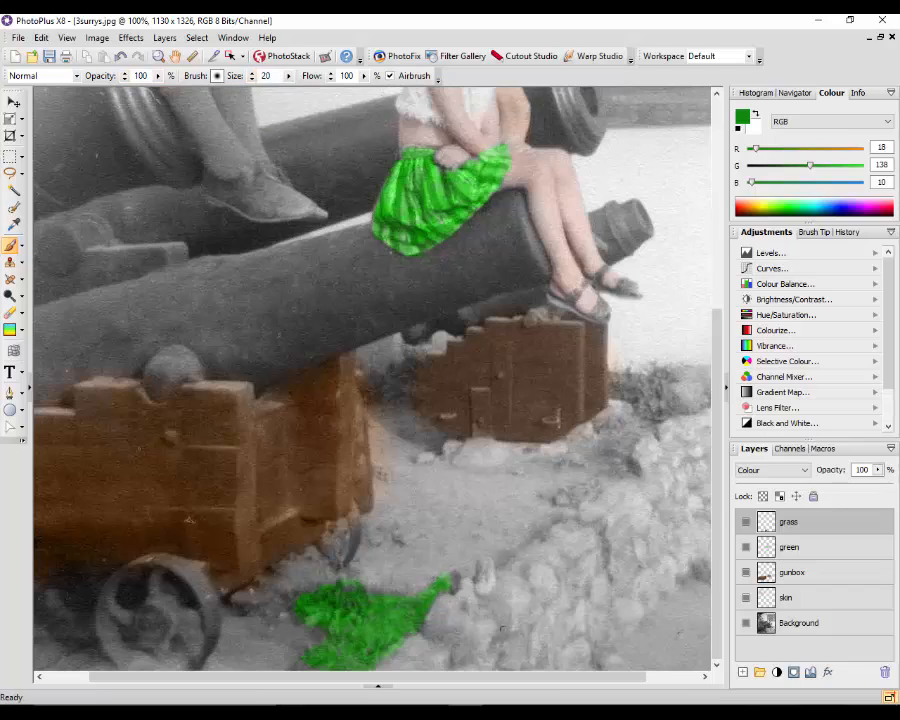
# Paint the dark green over the two grass patches on either side of the rear gun carriage
pyautogui.moveTo(574, 684); pyautogui.dragTo(648, 680)
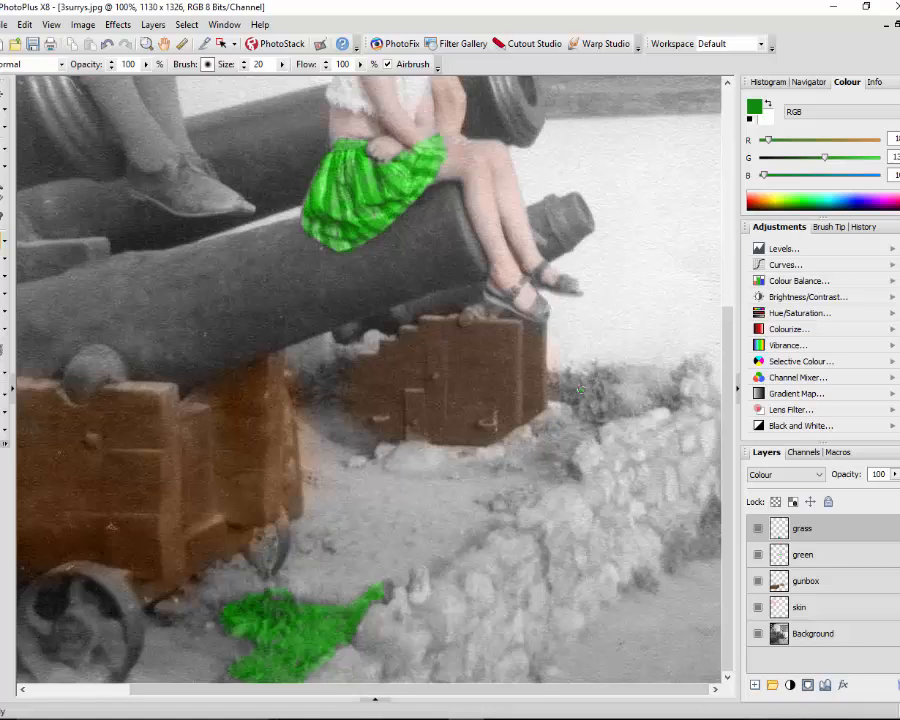
pyautogui.moveTo(580, 390)
pyautogui.mouseDown()
pyautogui.moveTo(557, 386)
pyautogui.moveTo(602, 414)
pyautogui.moveTo(664, 401)
pyautogui.moveTo(653, 383)
pyautogui.moveTo(621, 391)
pyautogui.moveTo(613, 383)
pyautogui.moveTo(621, 382)
pyautogui.mouseUp()
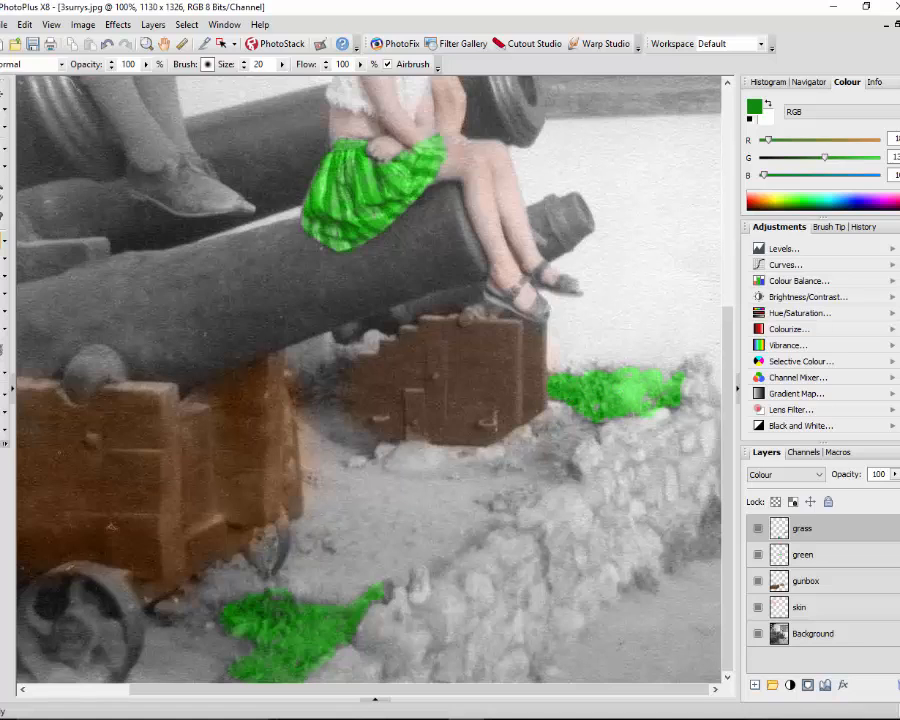
pyautogui.moveTo(344, 376)
pyautogui.mouseDown()
pyautogui.moveTo(304, 384)
pyautogui.moveTo(318, 386)
pyautogui.moveTo(305, 394)
pyautogui.moveTo(331, 405)
pyautogui.moveTo(300, 396)
pyautogui.mouseUp()
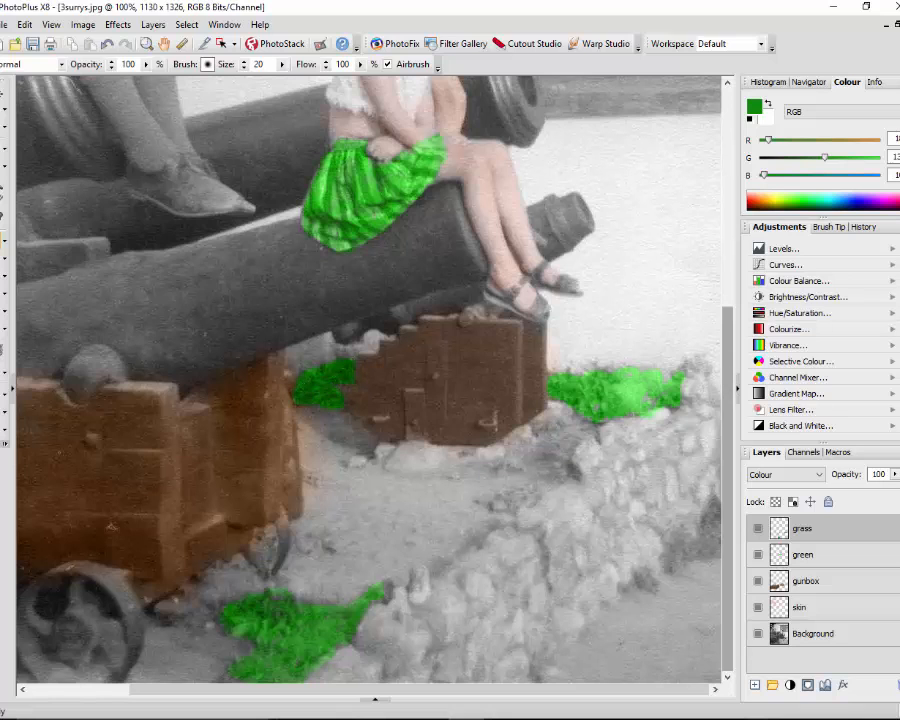
# Reduce the opacity of the grass layer to 53%
pyautogui.scroll(-2, 711, 381)
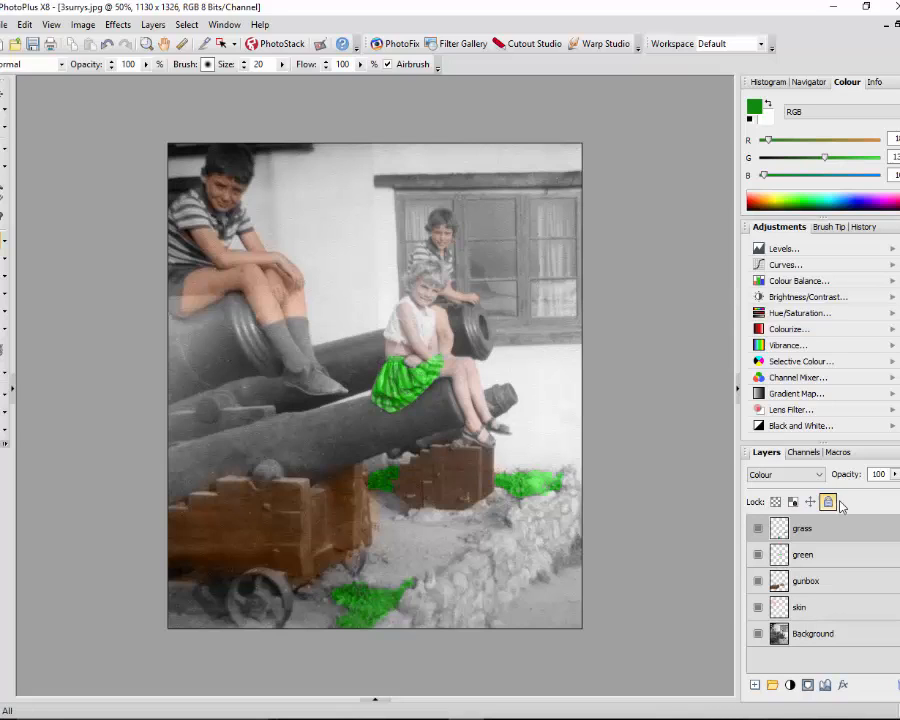
pyautogui.click(895, 476)
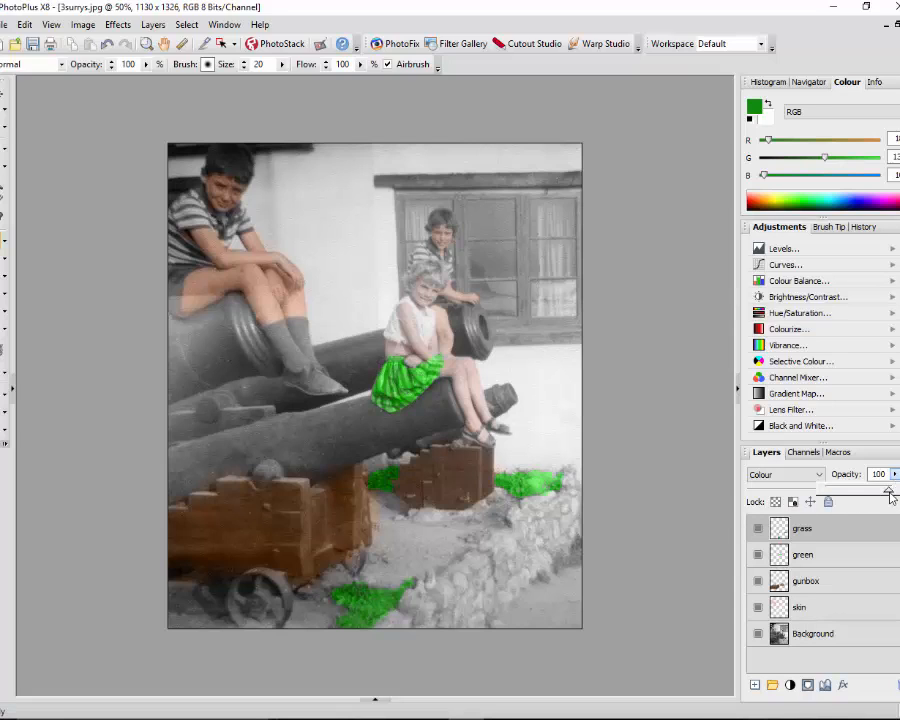
pyautogui.moveTo(890, 497); pyautogui.dragTo(875, 496)
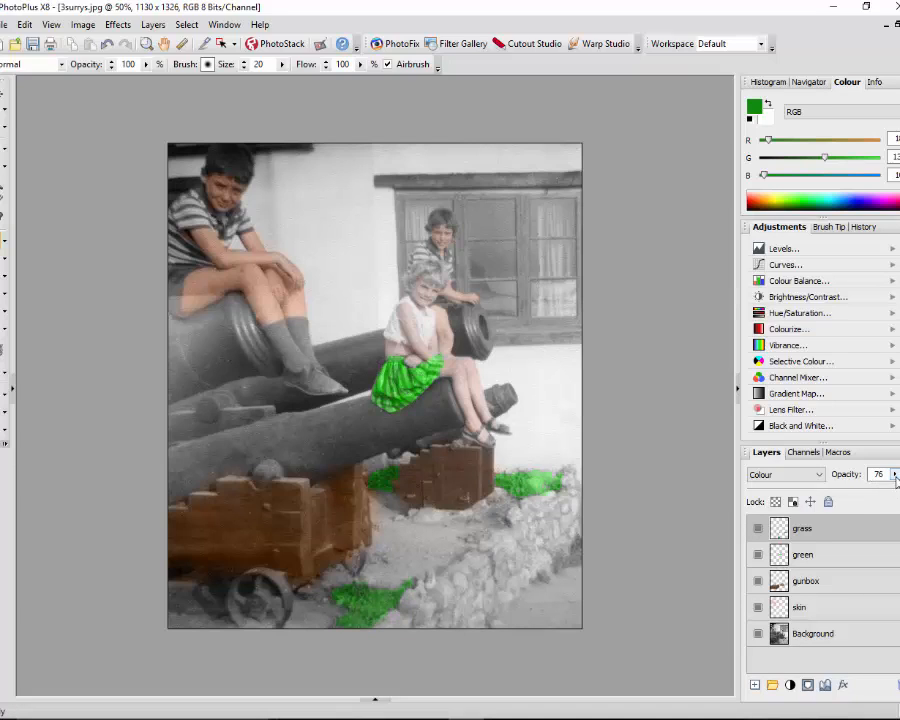
pyautogui.click(895, 475)
pyautogui.moveTo(893, 493); pyautogui.dragTo(881, 496)
pyautogui.click(895, 475)
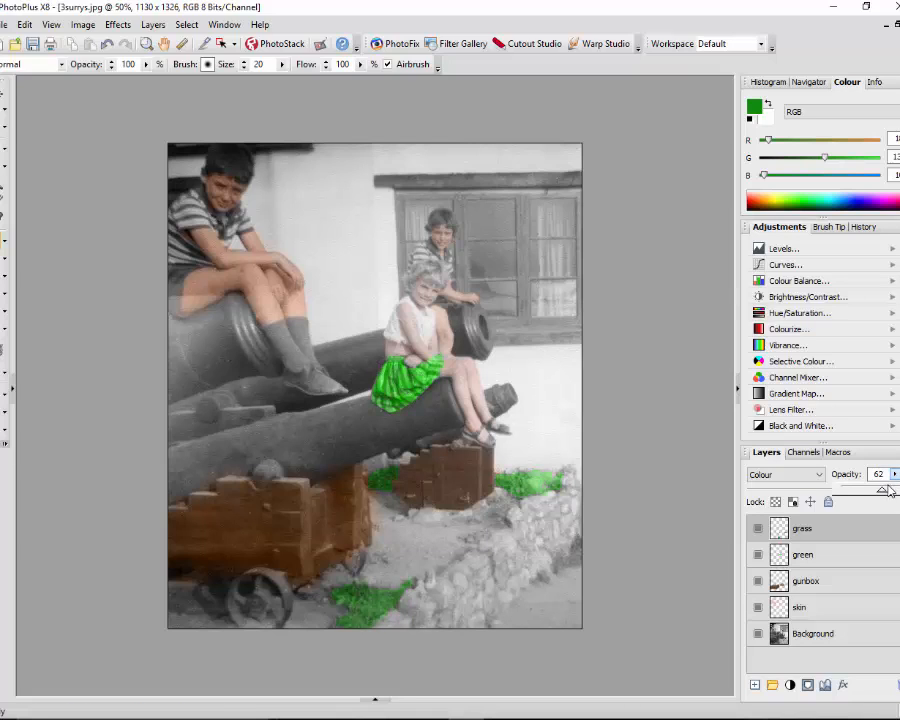
pyautogui.moveTo(884, 494); pyautogui.dragTo(876, 493)
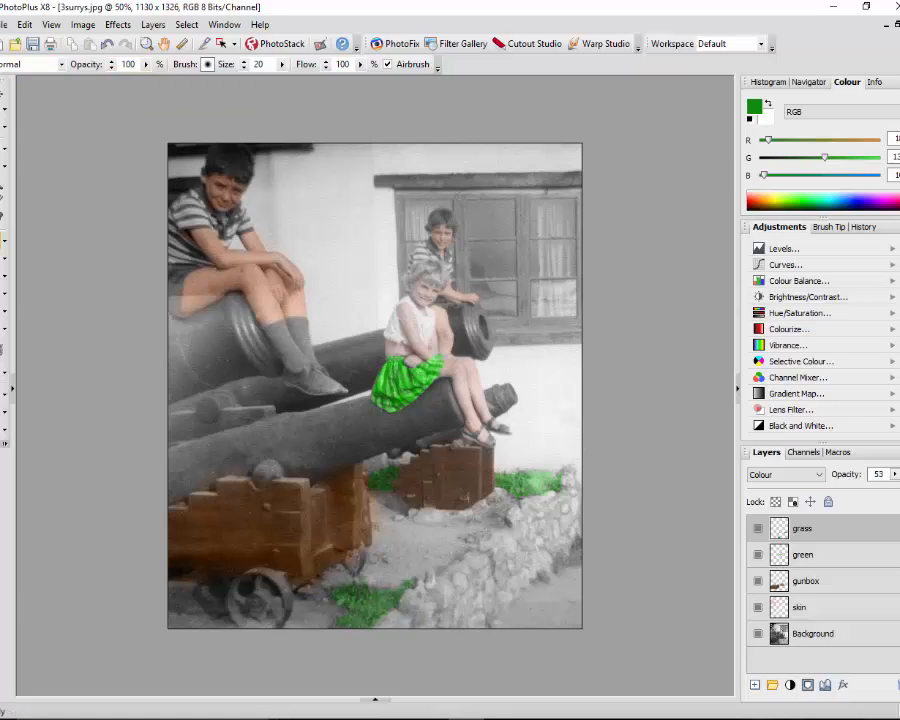
# Reduce the opacity of the green layer holding the girl's skirt colour to 77%
pyautogui.click(856, 562)
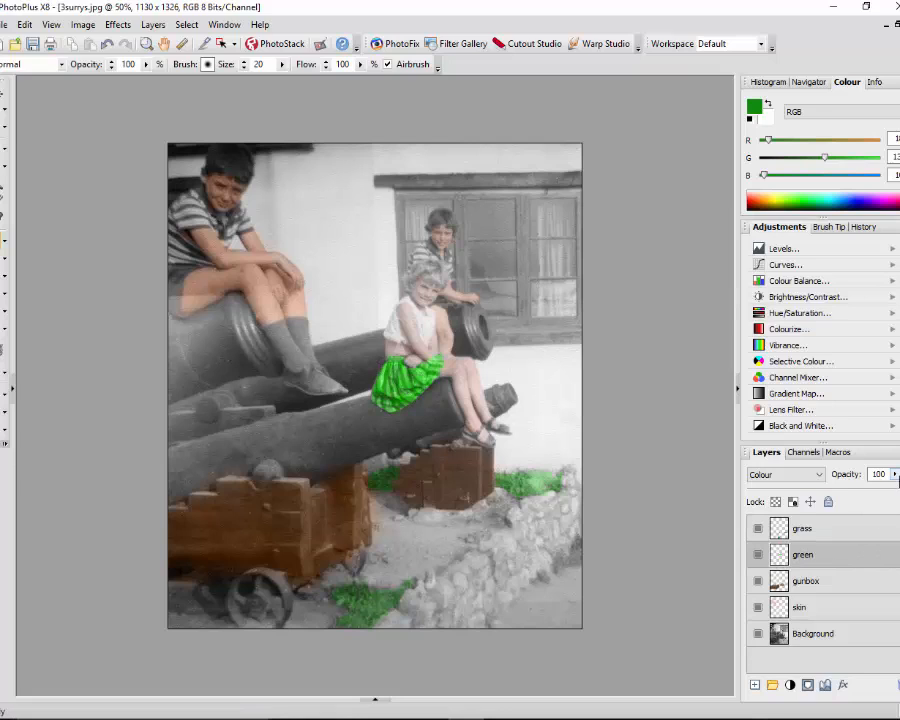
pyautogui.click(895, 475)
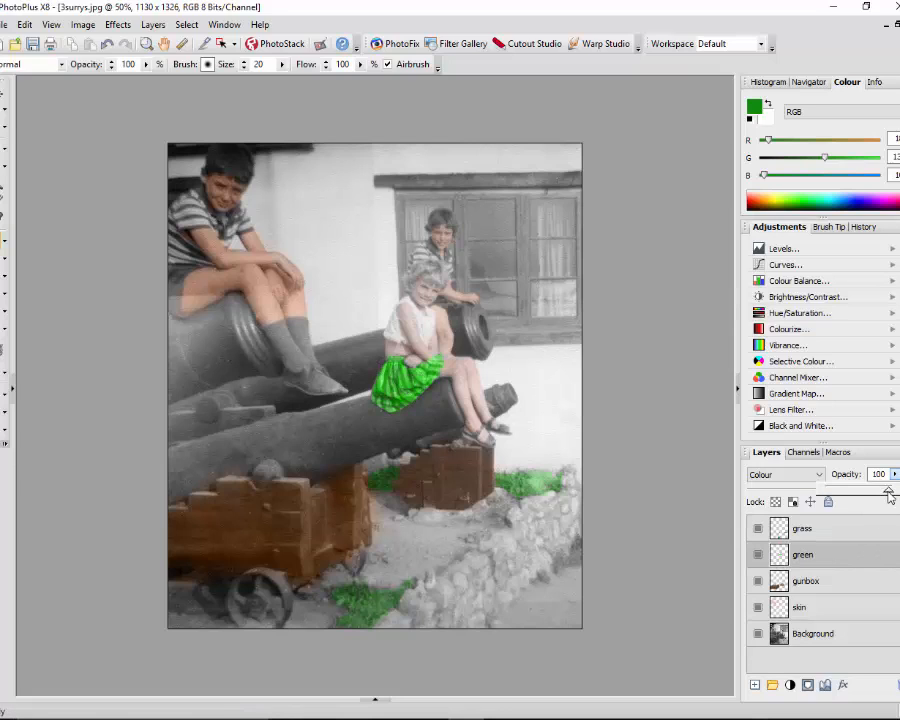
pyautogui.moveTo(890, 497); pyautogui.dragTo(884, 492)
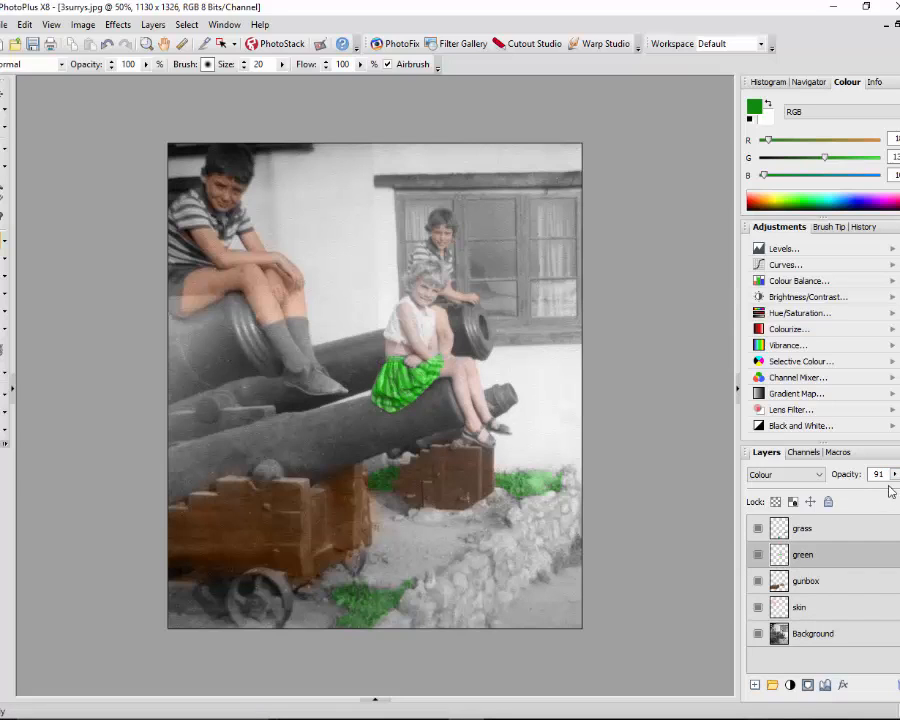
pyautogui.click(895, 475)
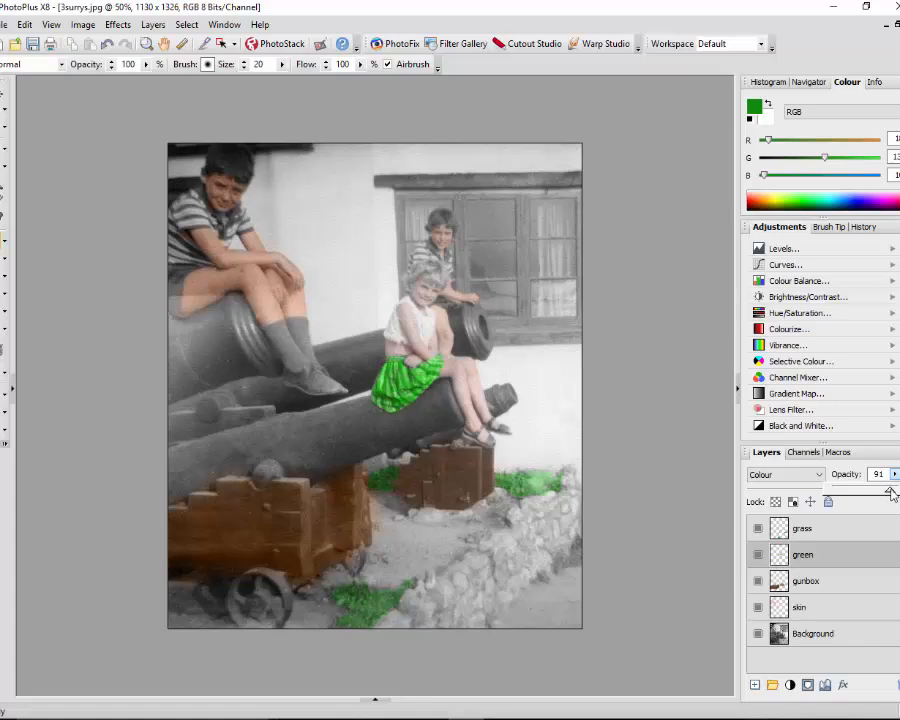
pyautogui.moveTo(891, 494); pyautogui.dragTo(882, 491)
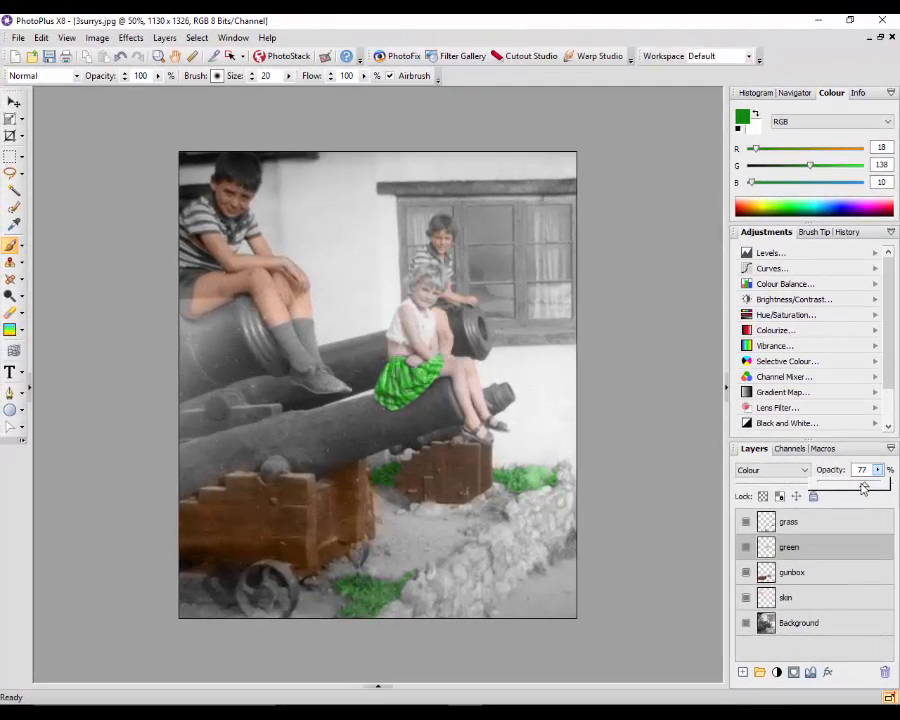
pyautogui.moveTo(864, 488); pyautogui.dragTo(864, 488)
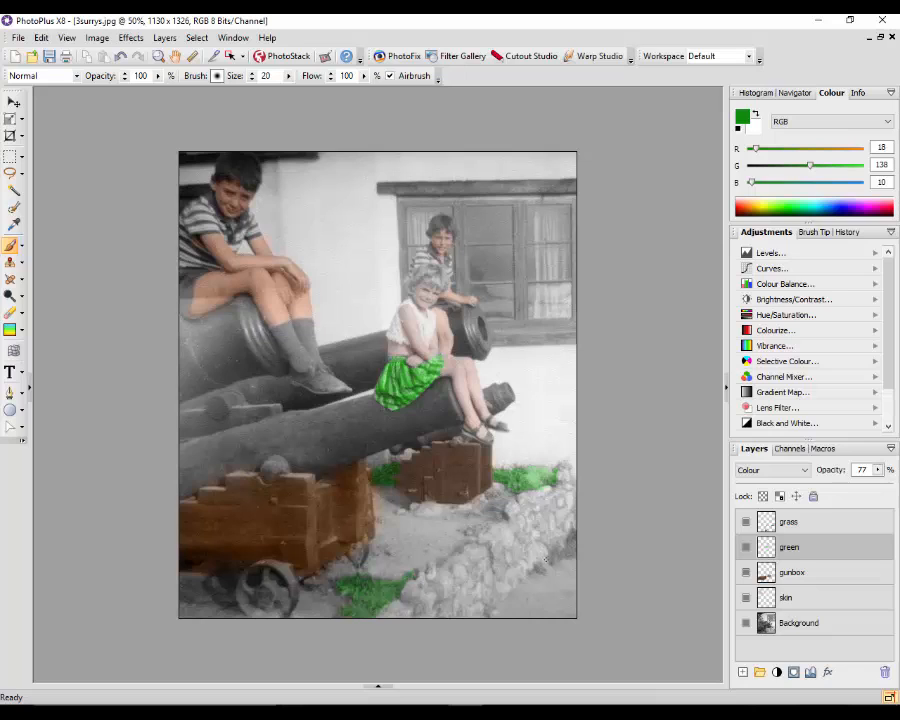
# Create a new layer named wall above the grass layer with Colour blend mode
pyautogui.click(849, 524)
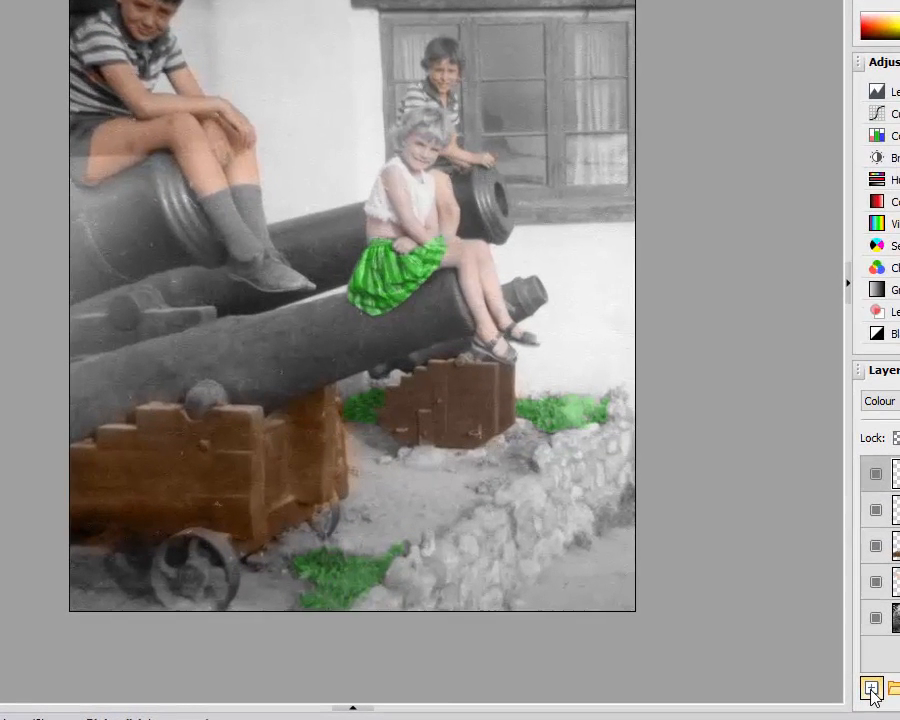
pyautogui.click(871, 689)
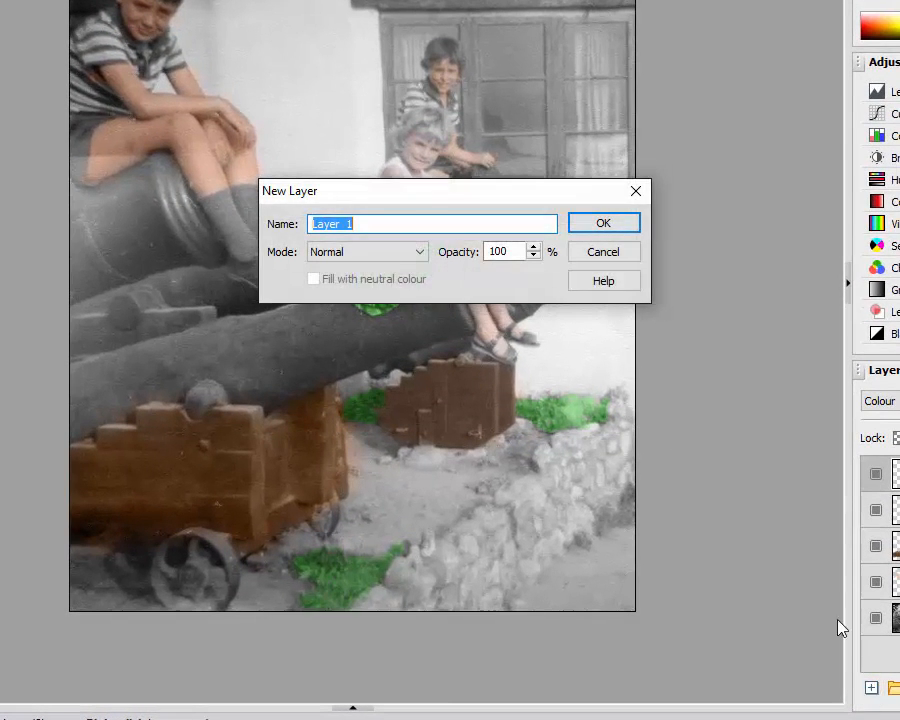
pyautogui.click(417, 254)
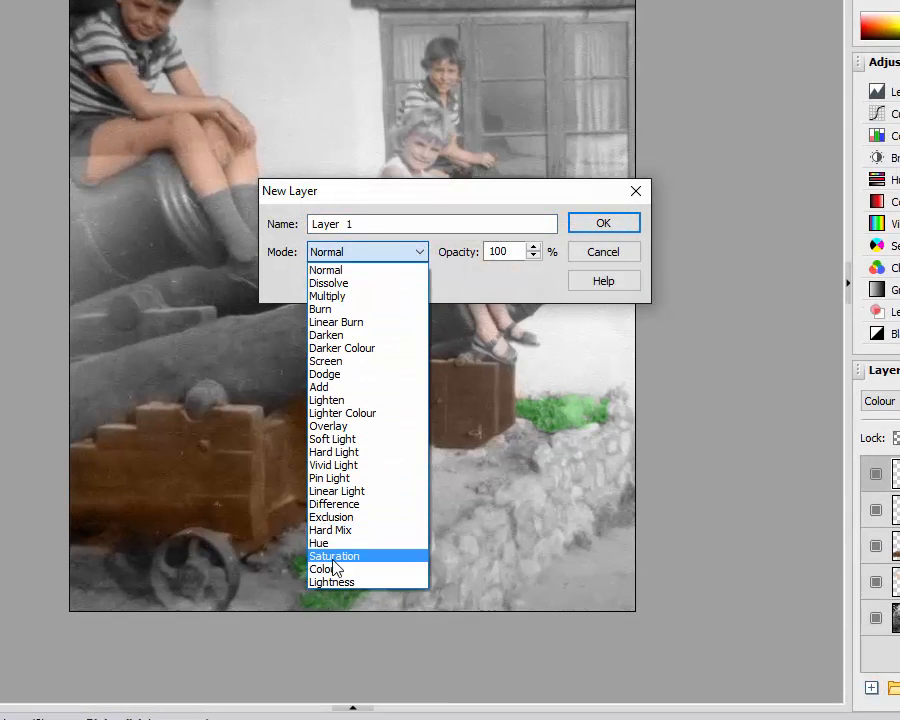
pyautogui.click(330, 569)
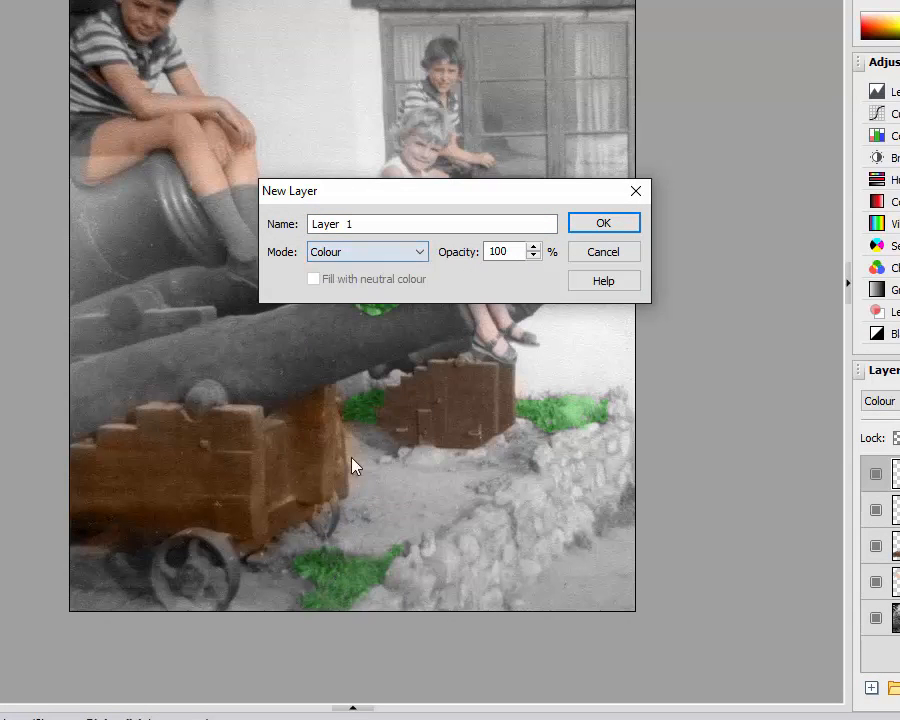
pyautogui.click(370, 223)
pyautogui.moveTo(363, 222); pyautogui.dragTo(307, 224)
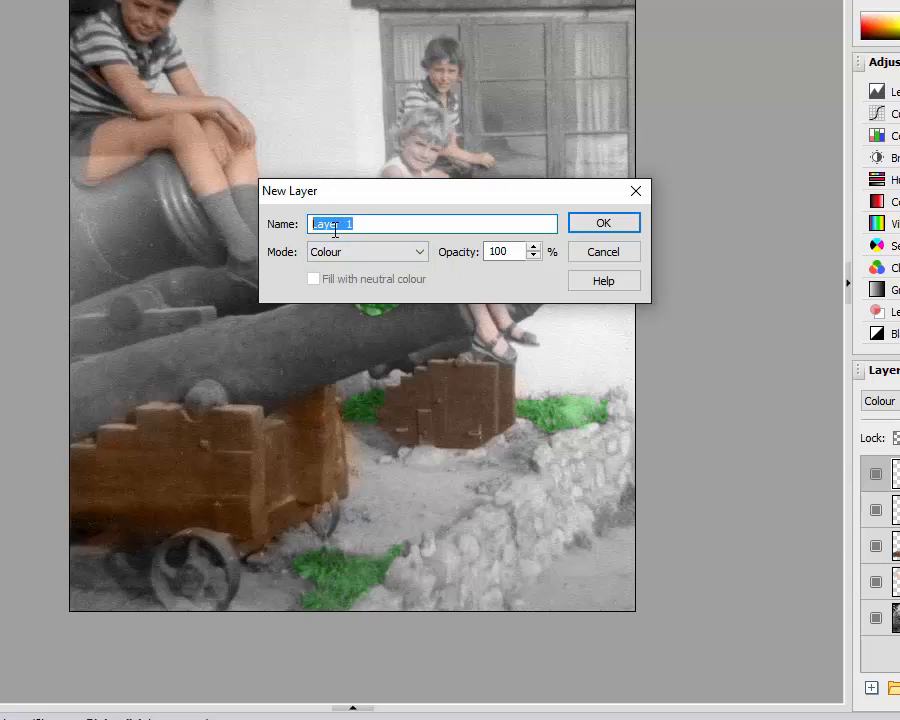
pyautogui.write('wall')
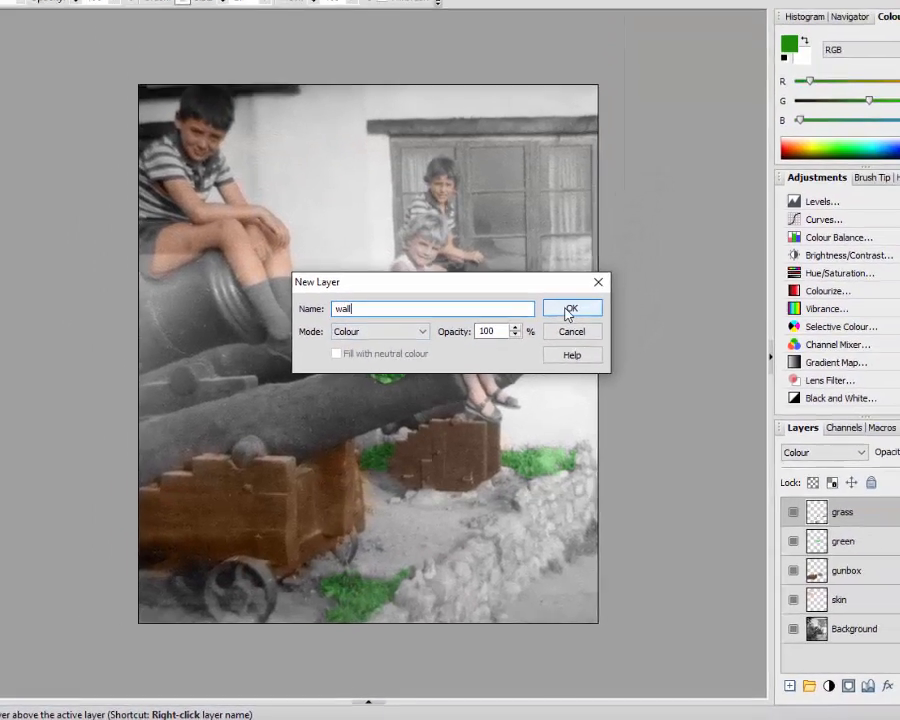
pyautogui.click(603, 224)
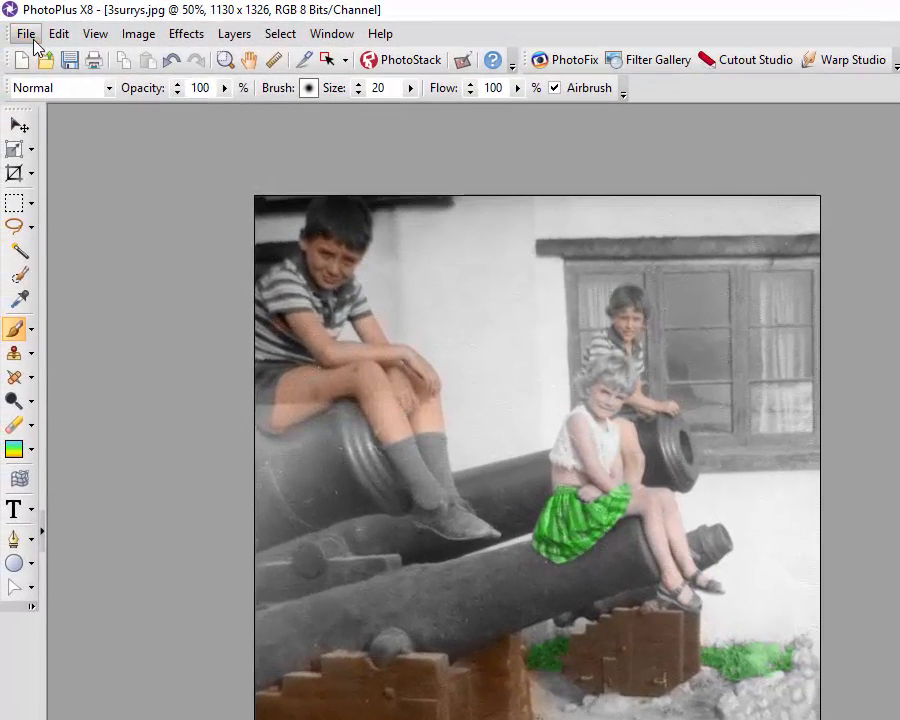
# Create a blank 1500 x 2250 pixel RGB image at 300 pixels/inch with a white background
pyautogui.click(20, 36)
pyautogui.click(25, 52)
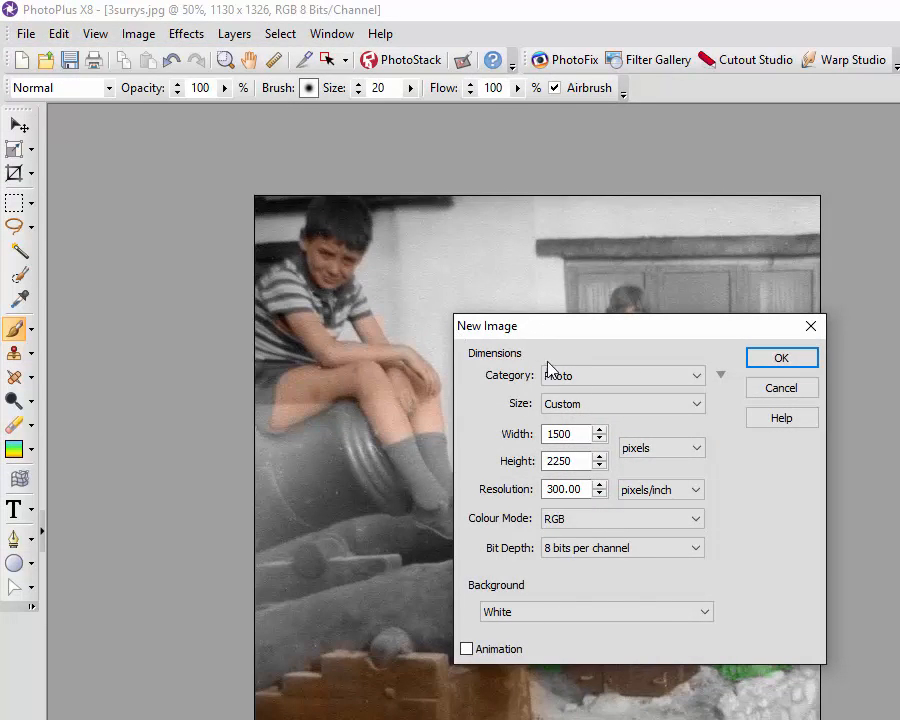
pyautogui.click(786, 361)
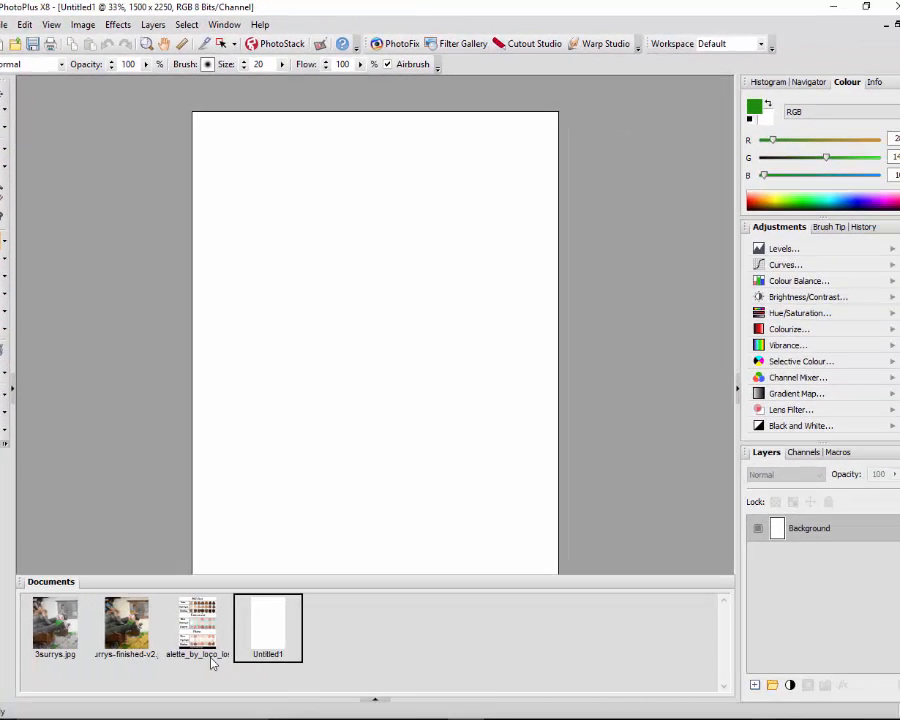
# Return to the 3surrys.jpg photo and set the foreground colour to a pale yellow, #EEFAAB
pyautogui.click(68, 640)
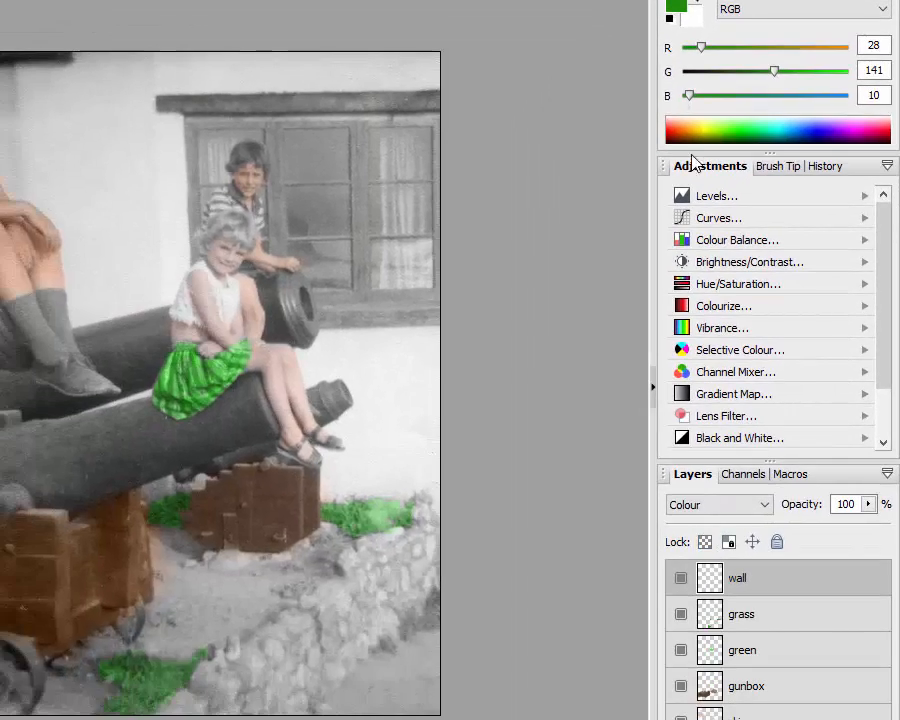
pyautogui.click(676, 7)
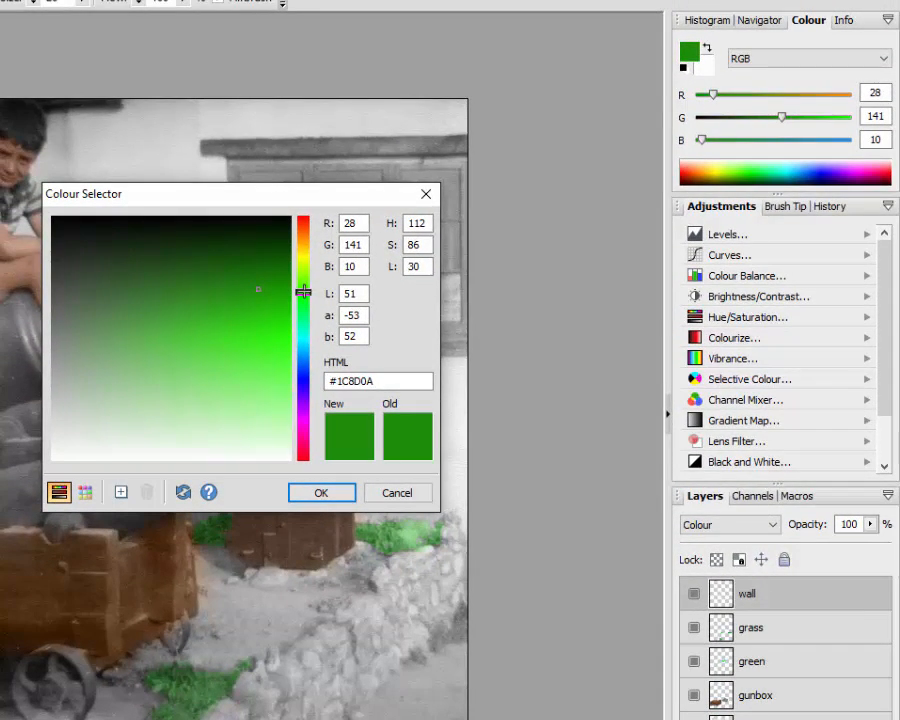
pyautogui.moveTo(303, 291)
pyautogui.mouseDown()
pyautogui.moveTo(303, 251)
pyautogui.moveTo(303, 263)
pyautogui.mouseUp()
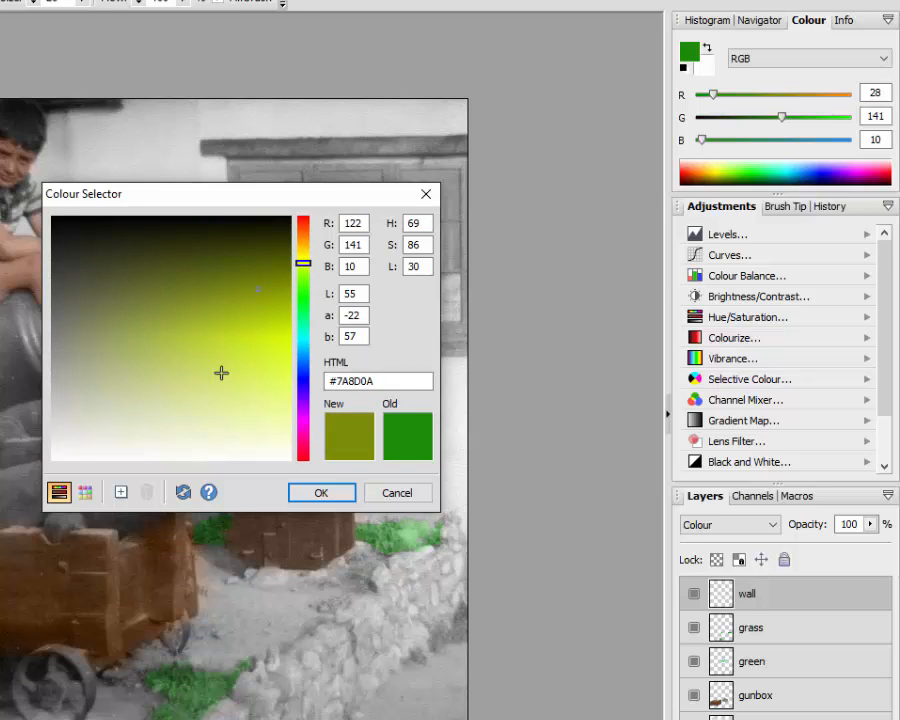
pyautogui.click(221, 372)
pyautogui.click(241, 398)
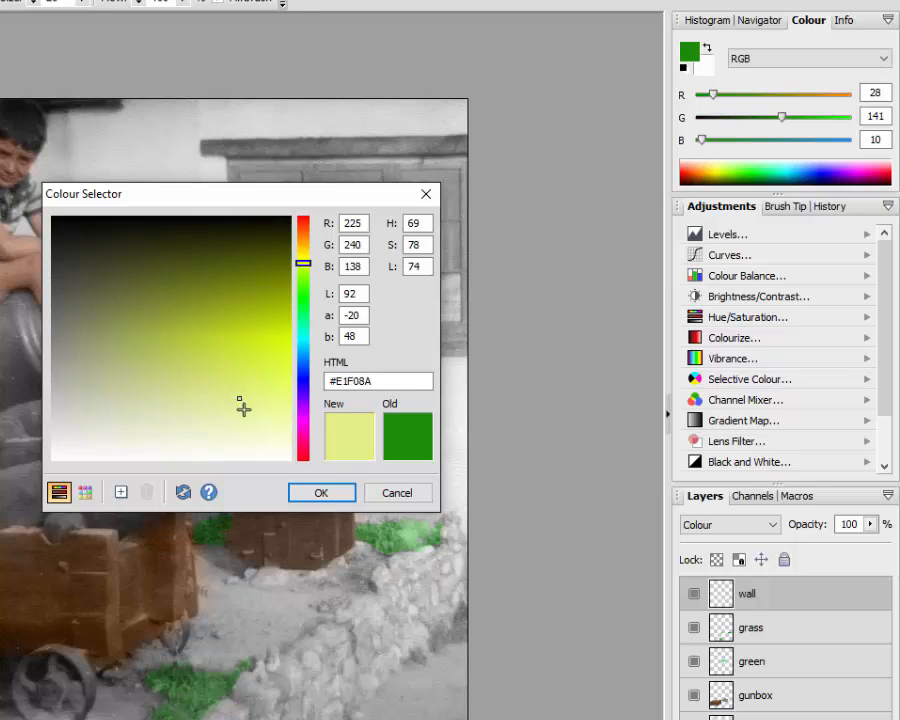
pyautogui.click(258, 413)
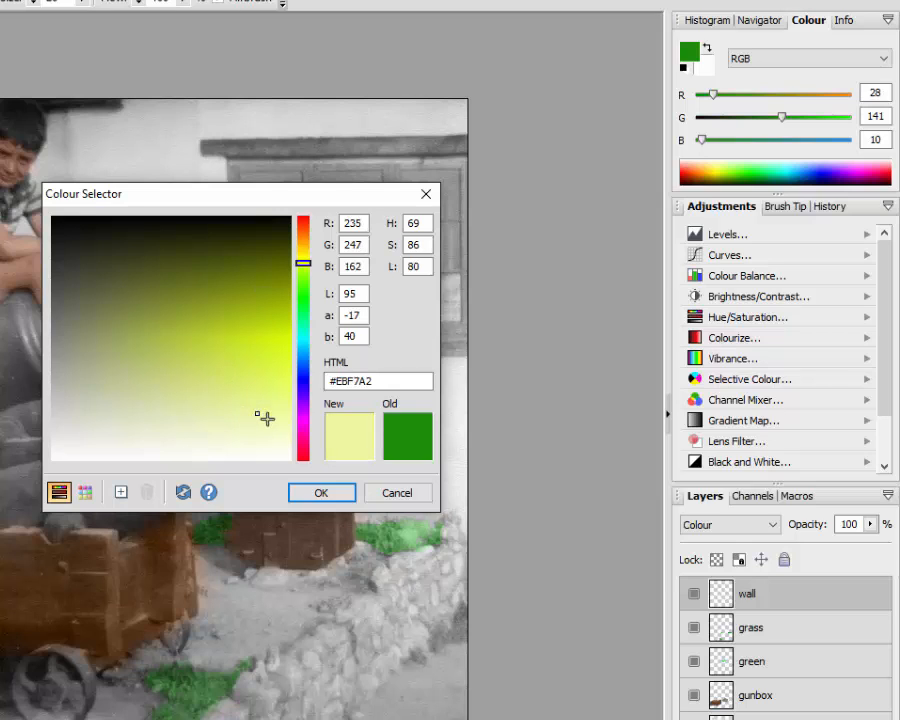
pyautogui.click(267, 419)
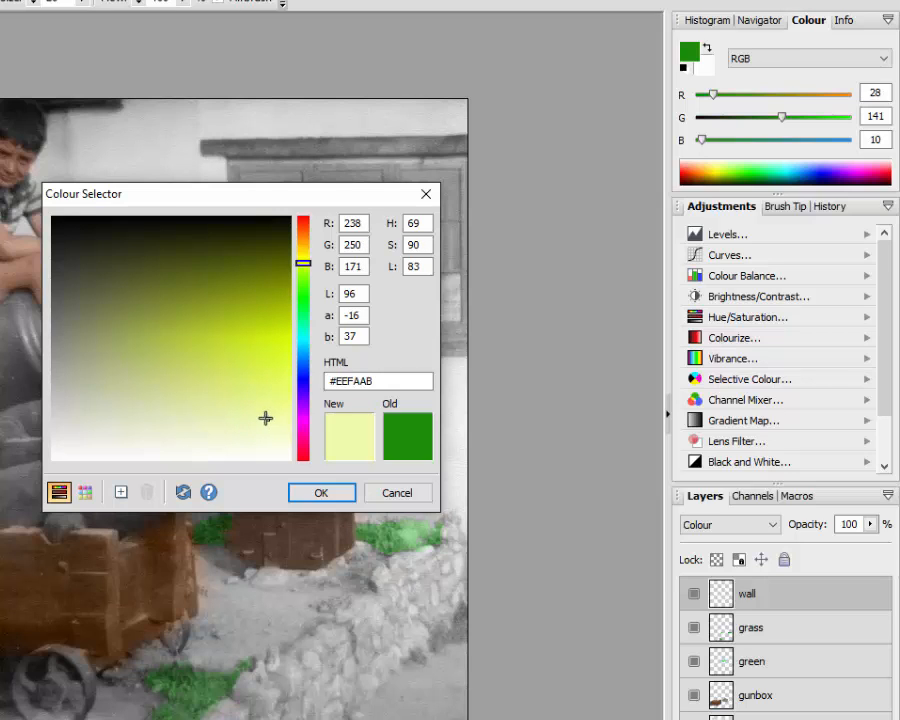
pyautogui.click(321, 495)
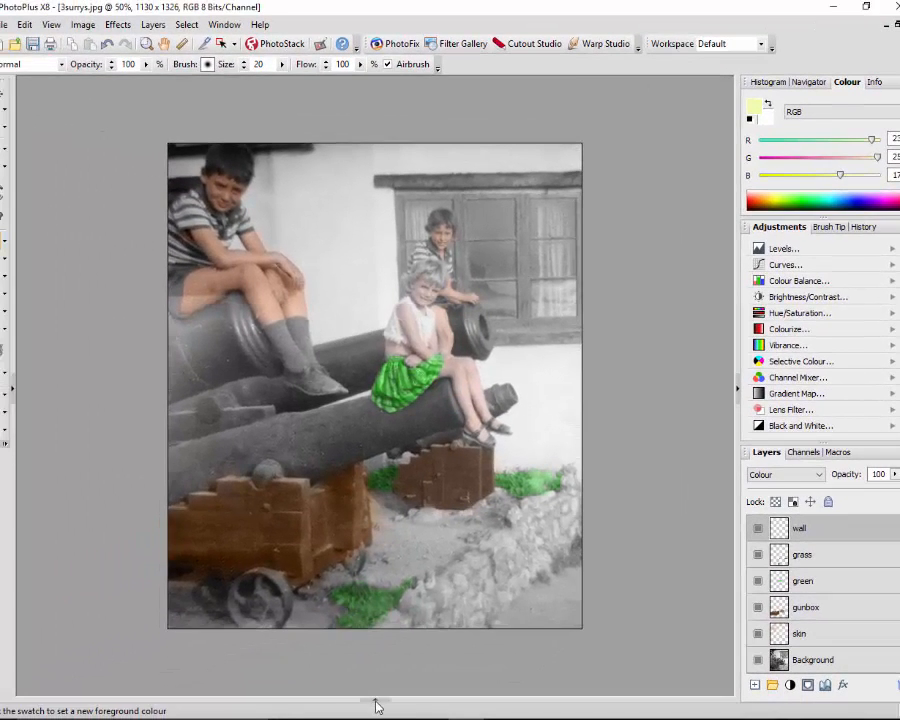
# Switch to the blank Untitled1 image and paint a pale yellow swatch near its upper-left corner with brush size 65
pyautogui.click(352, 712)
pyautogui.click(277, 634)
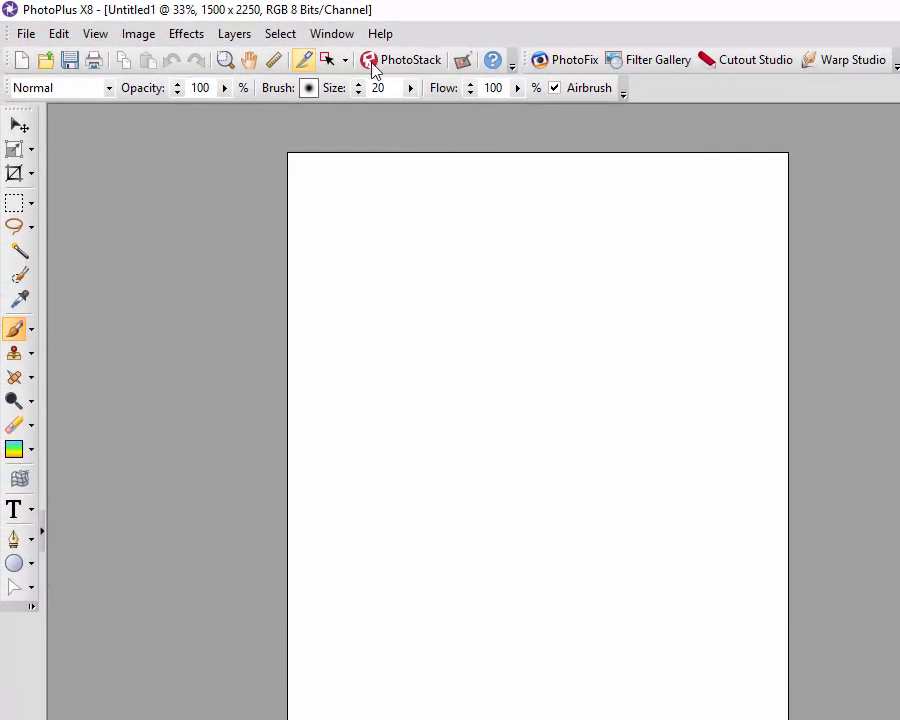
pyautogui.click(411, 89)
pyautogui.click(422, 109)
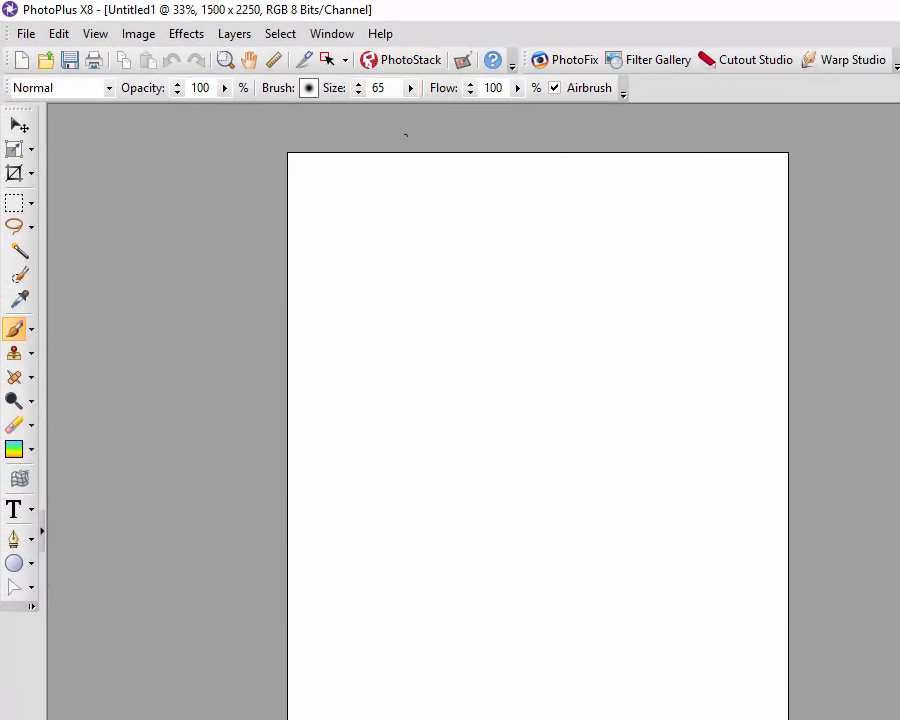
pyautogui.moveTo(332, 231)
pyautogui.mouseDown()
pyautogui.moveTo(330, 243)
pyautogui.moveTo(344, 212)
pyautogui.moveTo(364, 240)
pyautogui.moveTo(367, 231)
pyautogui.moveTo(380, 243)
pyautogui.moveTo(362, 221)
pyautogui.moveTo(365, 230)
pyautogui.mouseUp()
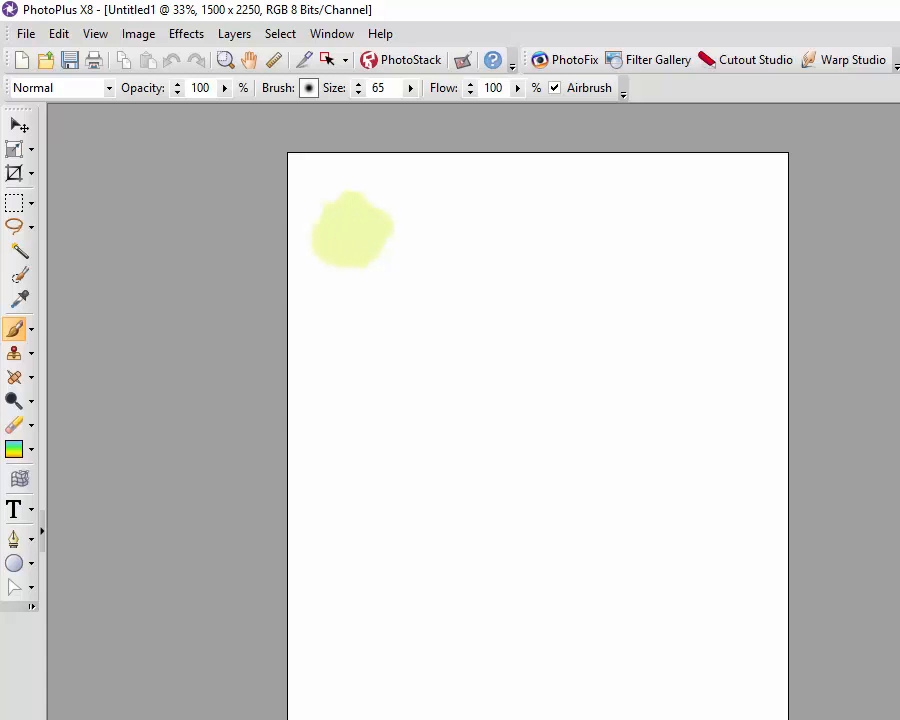
# Add the text label Wall beside the pale yellow swatch in the Untitled1 image
pyautogui.click(14, 510)
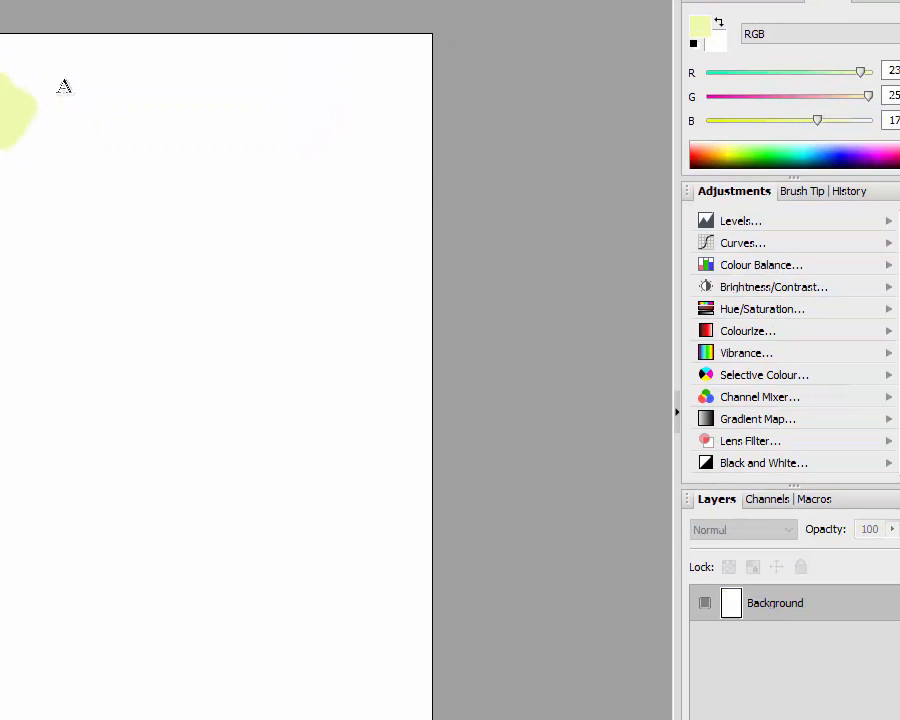
pyautogui.click(67, 100)
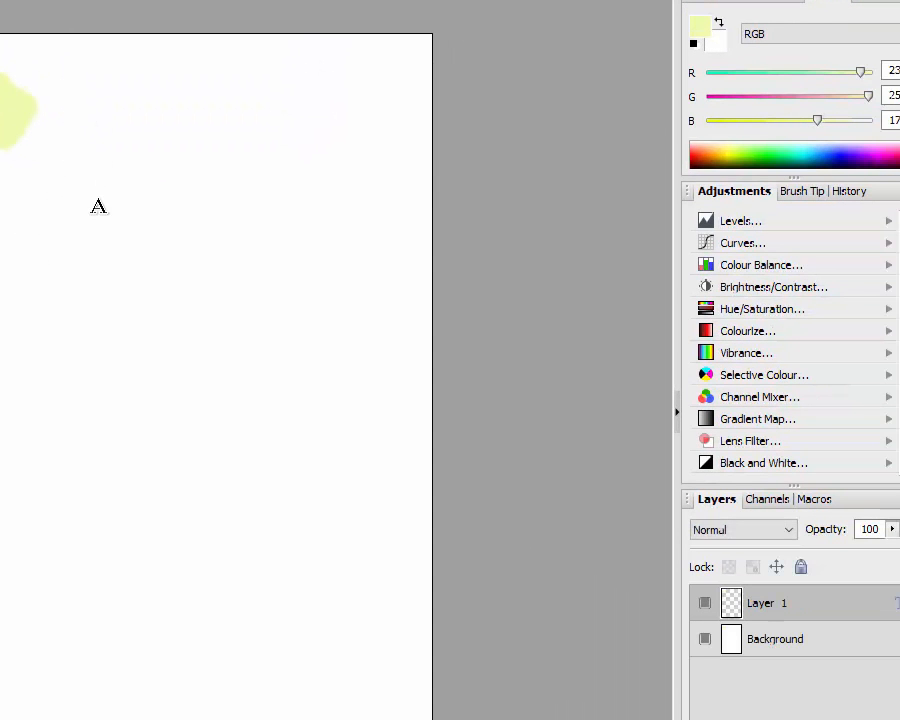
pyautogui.write('Wa')
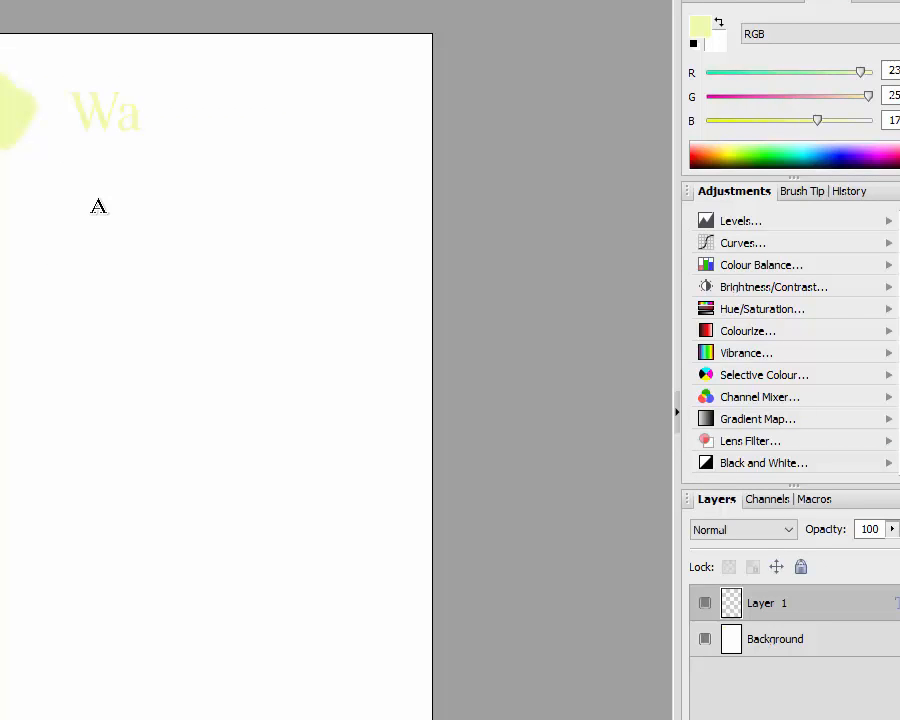
pyautogui.write('ll')
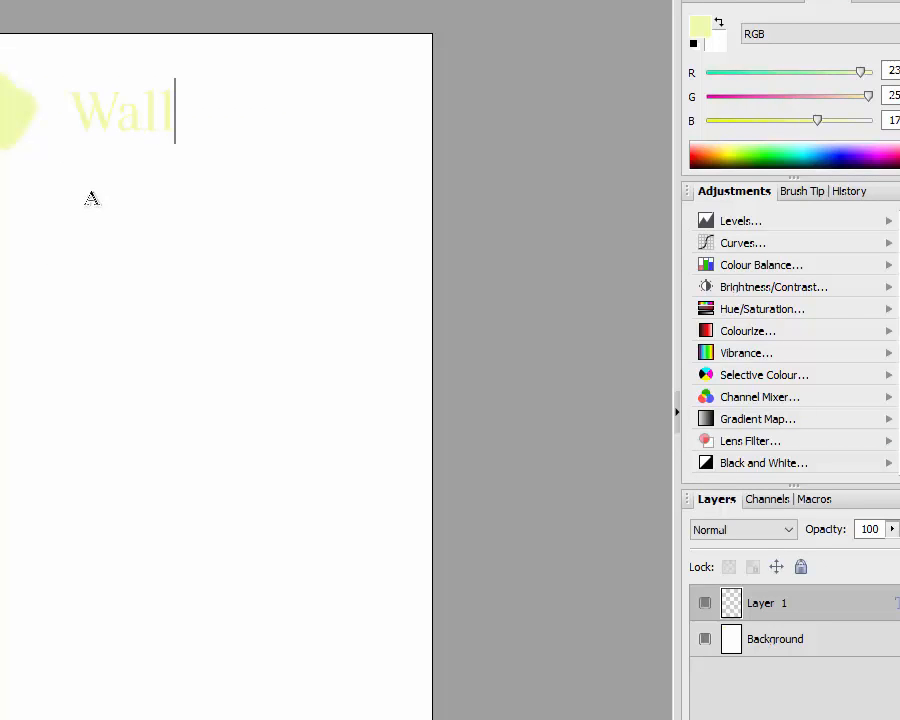
# Recolour all the letters of the Wall label black
pyautogui.moveTo(176, 114); pyautogui.dragTo(116, 110)
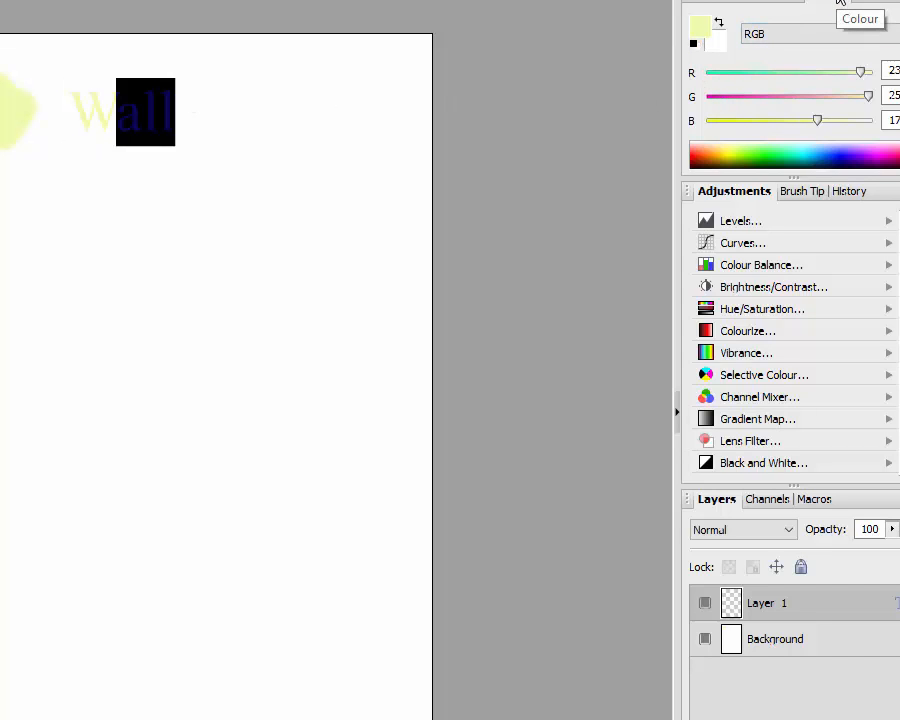
pyautogui.click(695, 43)
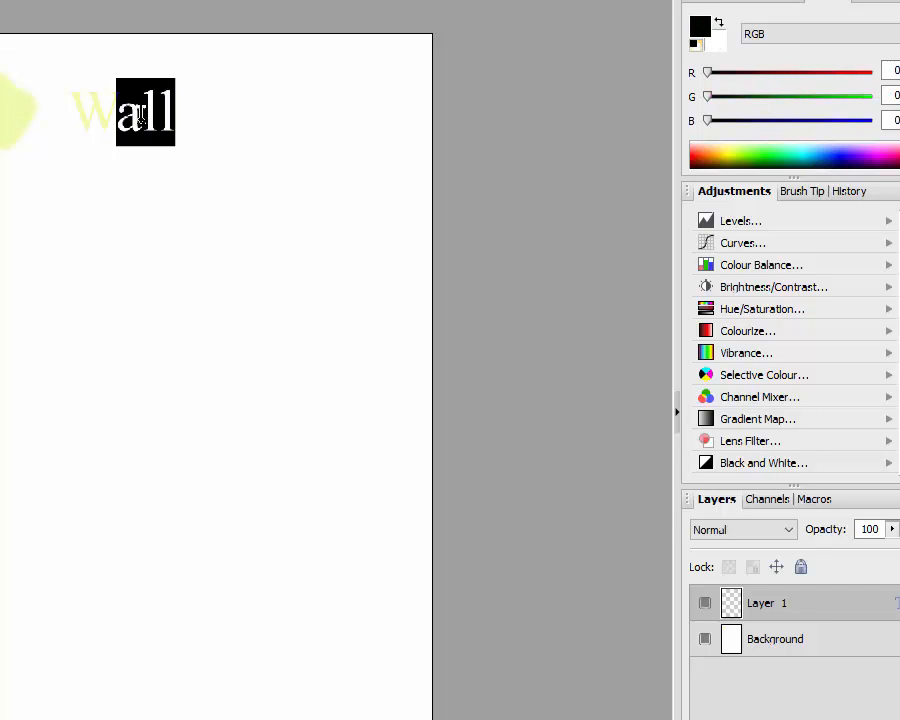
pyautogui.click(181, 165)
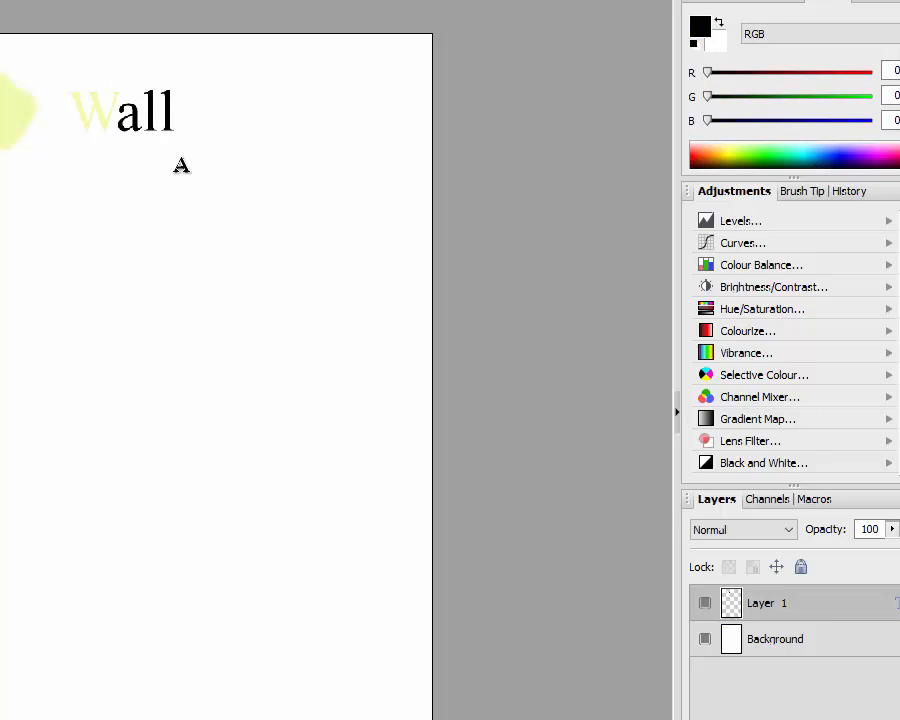
pyautogui.moveTo(180, 110); pyautogui.dragTo(64, 104)
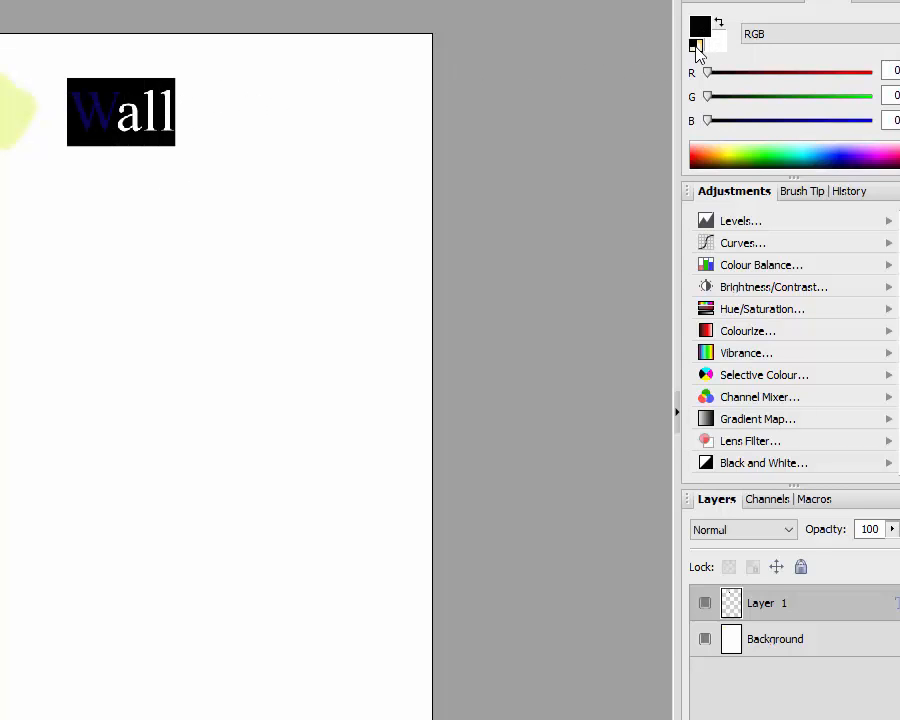
pyautogui.click(697, 47)
pyautogui.click(183, 171)
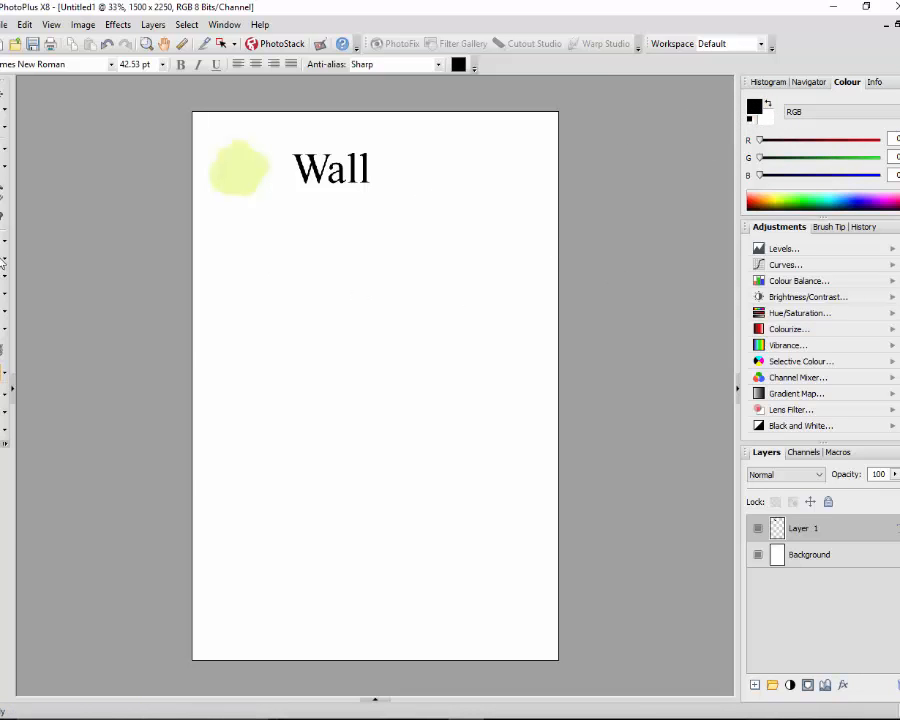
# Sample the pale yellow swatch as the foreground colour and return to the 3surrys.jpg photo
pyautogui.click(3, 216)
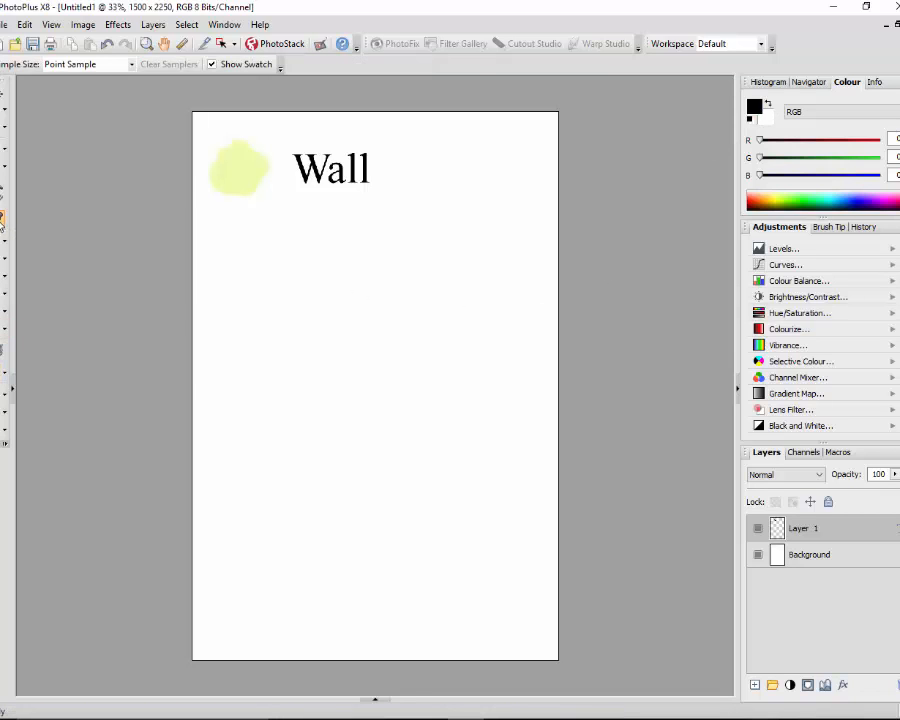
pyautogui.click(242, 163)
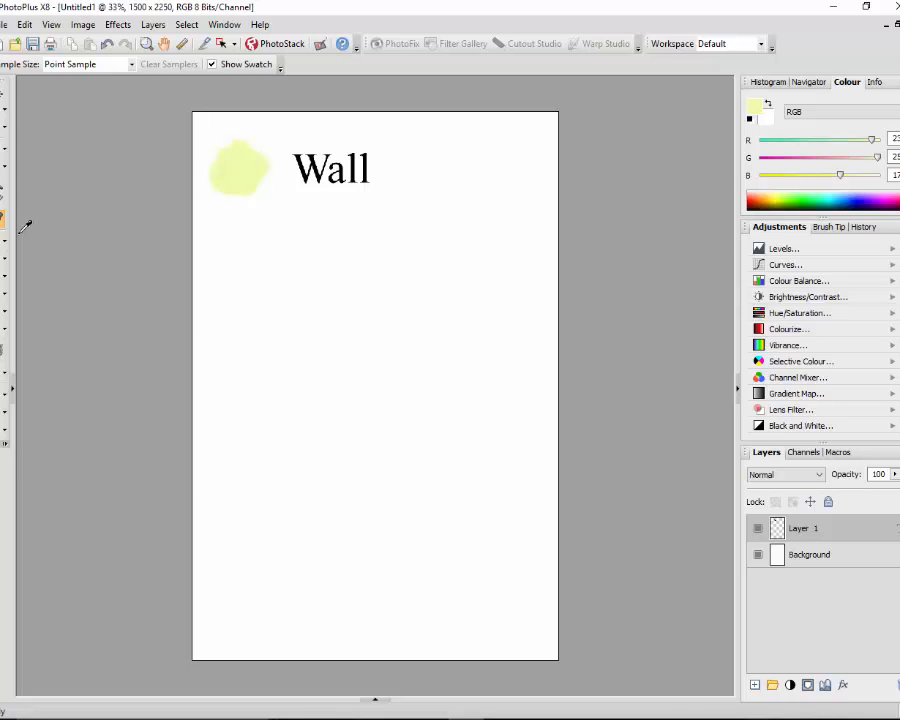
pyautogui.click(375, 702)
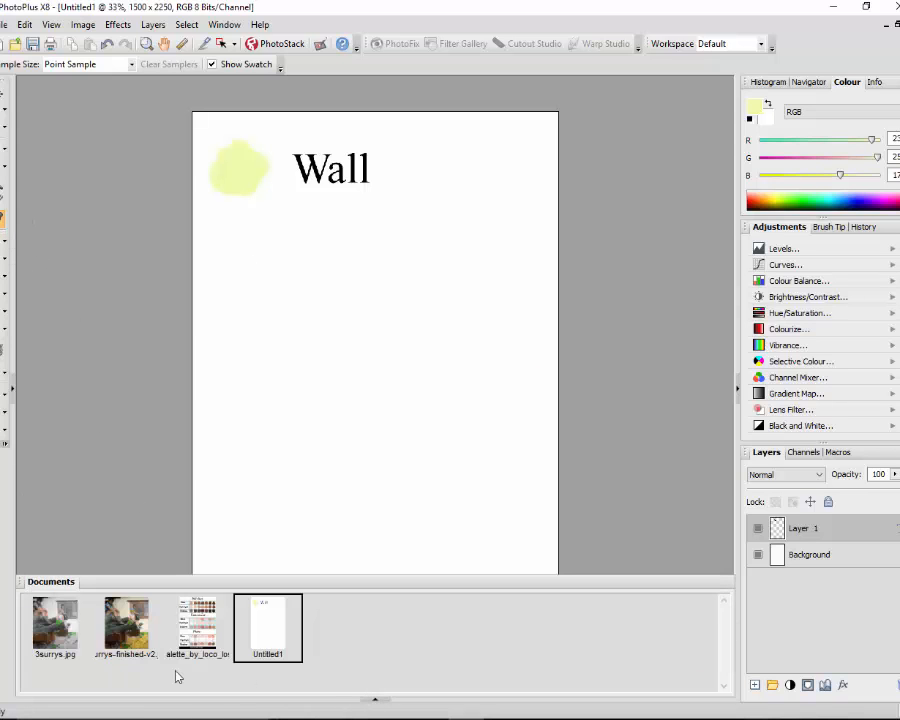
pyautogui.click(70, 640)
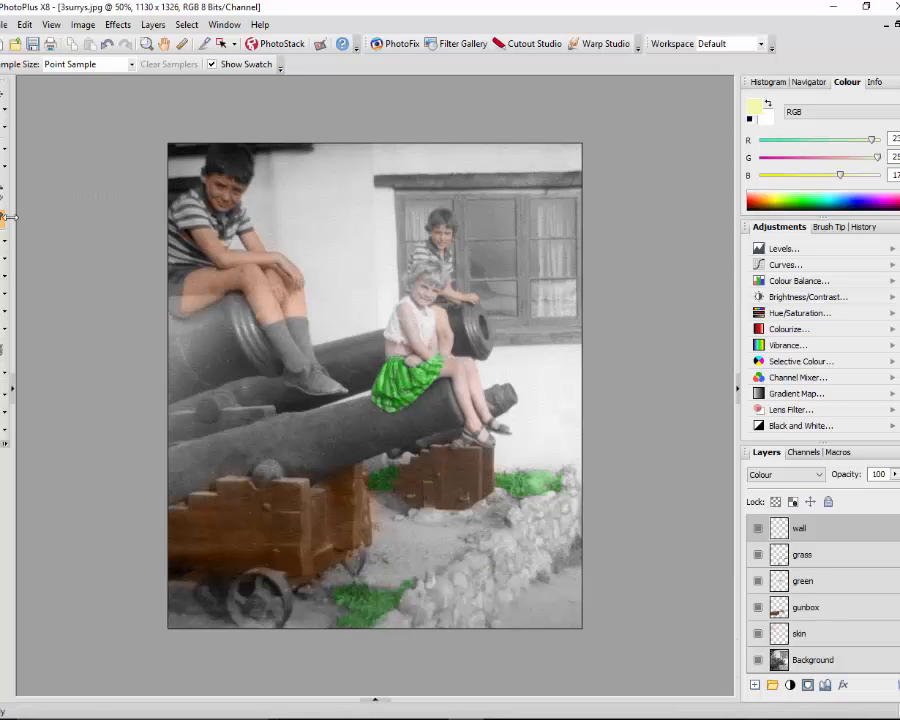
# Paint pale yellow over the house wall above and beside the window on the wall layer, using brush size 65
pyautogui.click(3, 241)
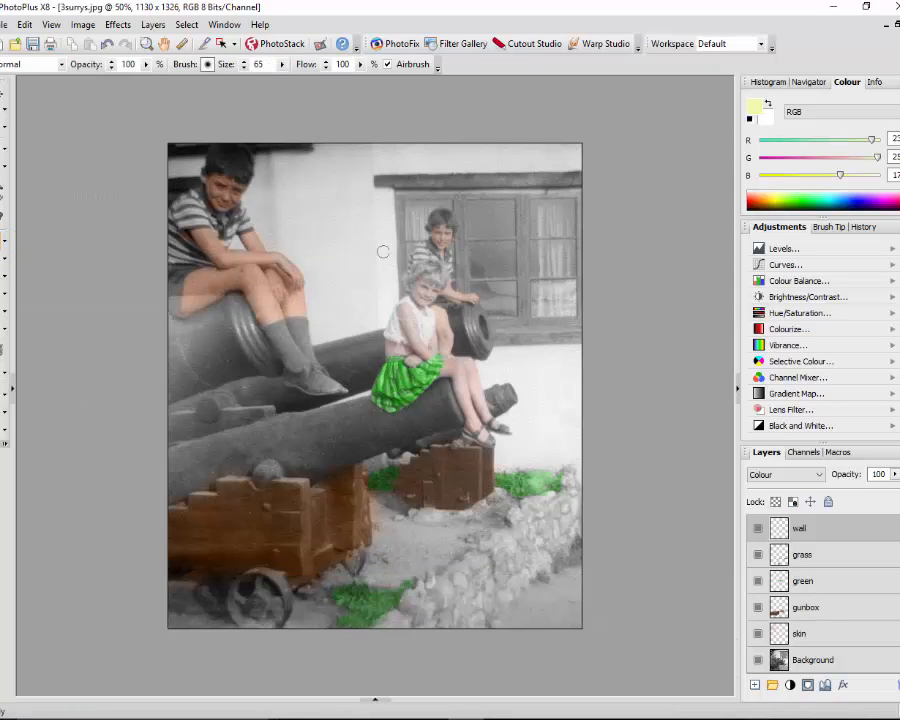
pyautogui.moveTo(356, 213)
pyautogui.mouseDown()
pyautogui.moveTo(344, 185)
pyautogui.moveTo(330, 177)
pyautogui.moveTo(354, 164)
pyautogui.moveTo(331, 155)
pyautogui.moveTo(391, 159)
pyautogui.moveTo(452, 144)
pyautogui.moveTo(411, 155)
pyautogui.moveTo(538, 153)
pyautogui.moveTo(586, 170)
pyautogui.moveTo(563, 149)
pyautogui.moveTo(332, 165)
pyautogui.moveTo(393, 152)
pyautogui.mouseUp()
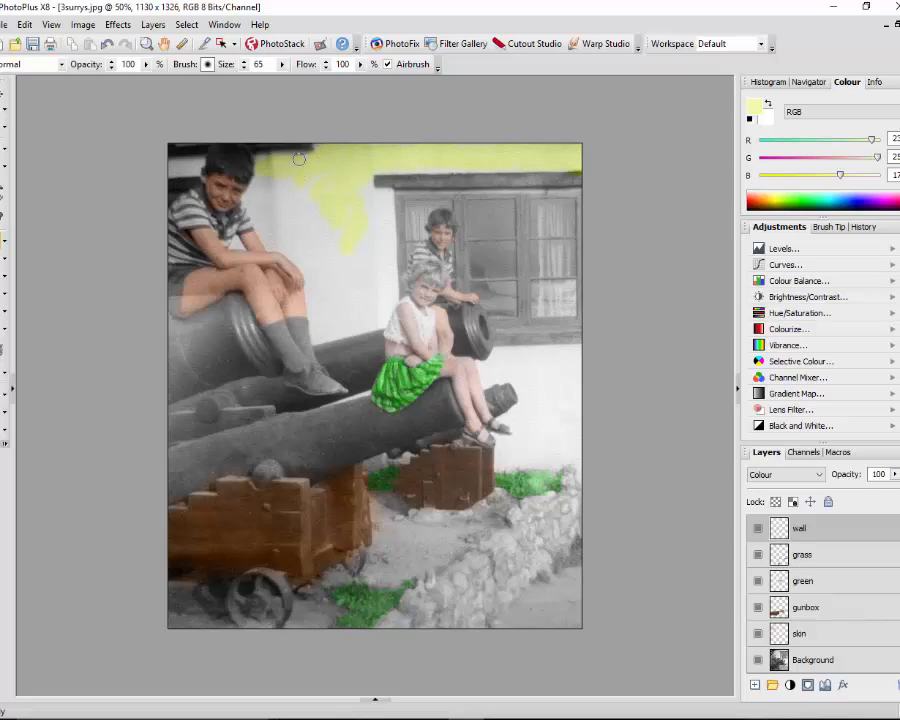
pyautogui.moveTo(299, 160)
pyautogui.mouseDown()
pyautogui.moveTo(310, 206)
pyautogui.moveTo(379, 224)
pyautogui.moveTo(359, 212)
pyautogui.moveTo(369, 206)
pyautogui.moveTo(326, 228)
pyautogui.mouseUp()
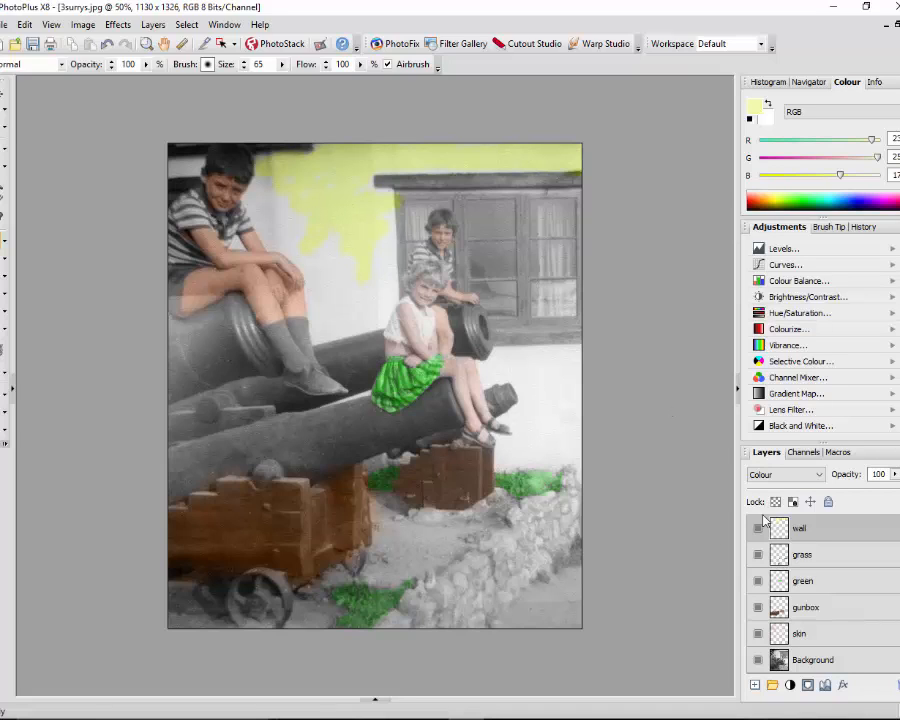
# Reduce the wall layer's opacity to 38%
pyautogui.click(895, 476)
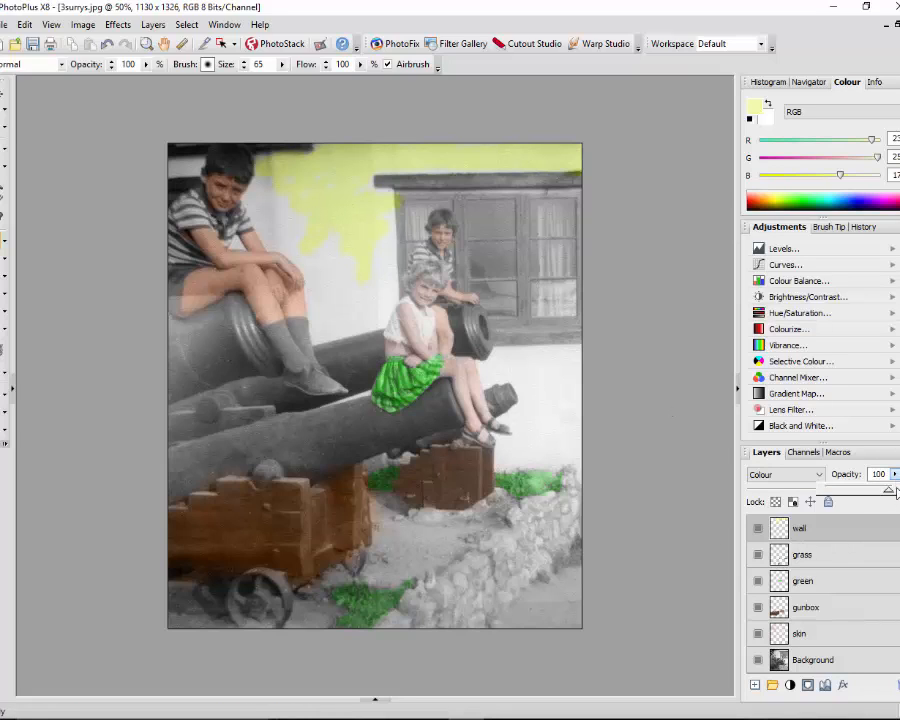
pyautogui.moveTo(890, 496); pyautogui.dragTo(863, 492)
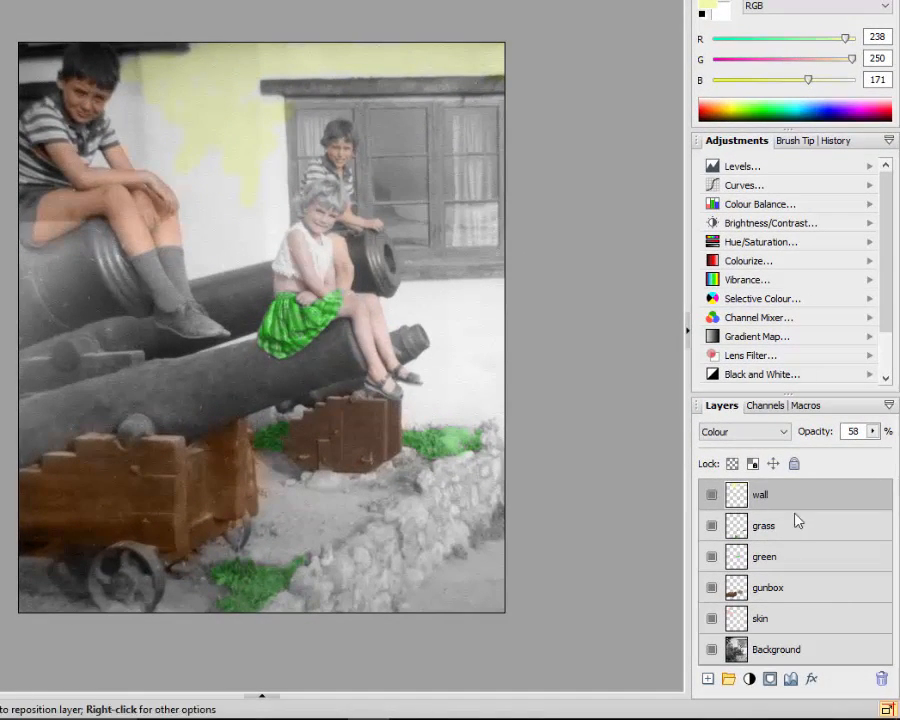
pyautogui.click(873, 431)
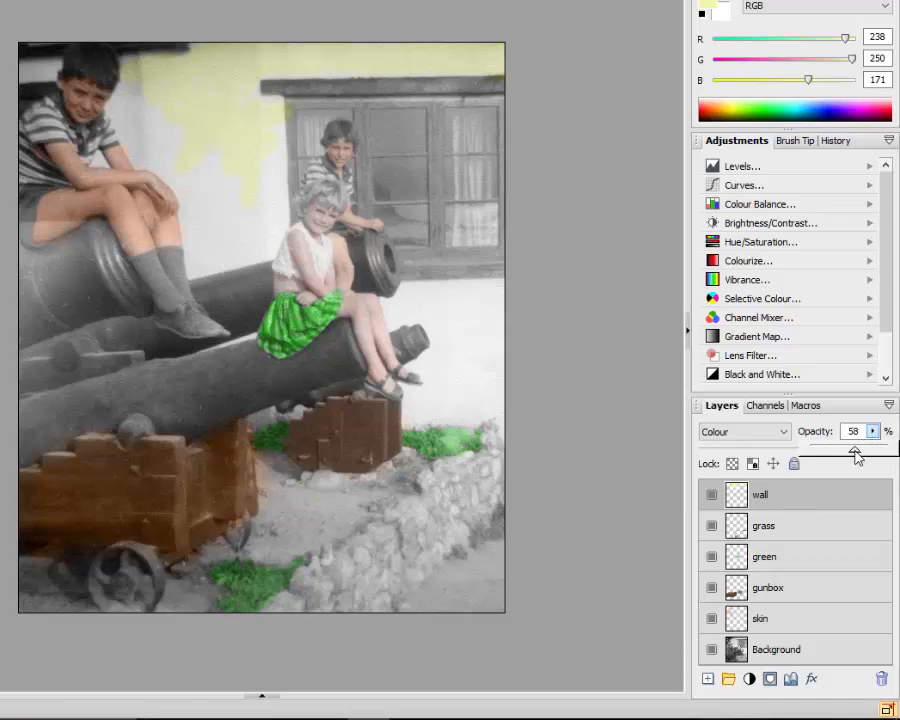
pyautogui.moveTo(857, 456)
pyautogui.mouseDown()
pyautogui.moveTo(836, 454)
pyautogui.moveTo(845, 455)
pyautogui.mouseUp()
pyautogui.moveTo(842, 453); pyautogui.dragTo(844, 452)
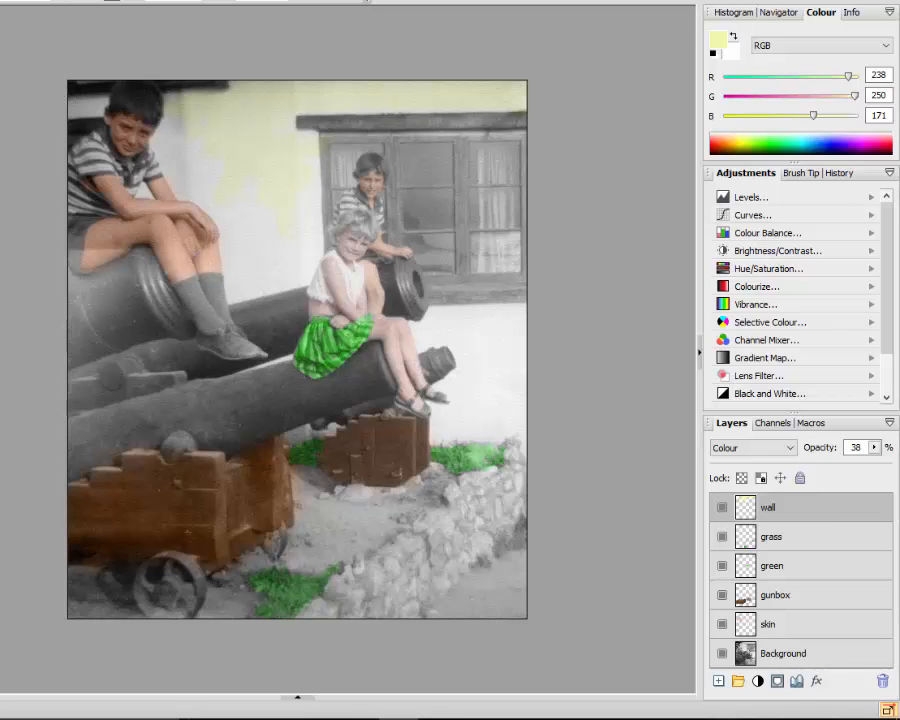
# Set the foreground colour to a muted sandy brown, #A99875
pyautogui.click(717, 45)
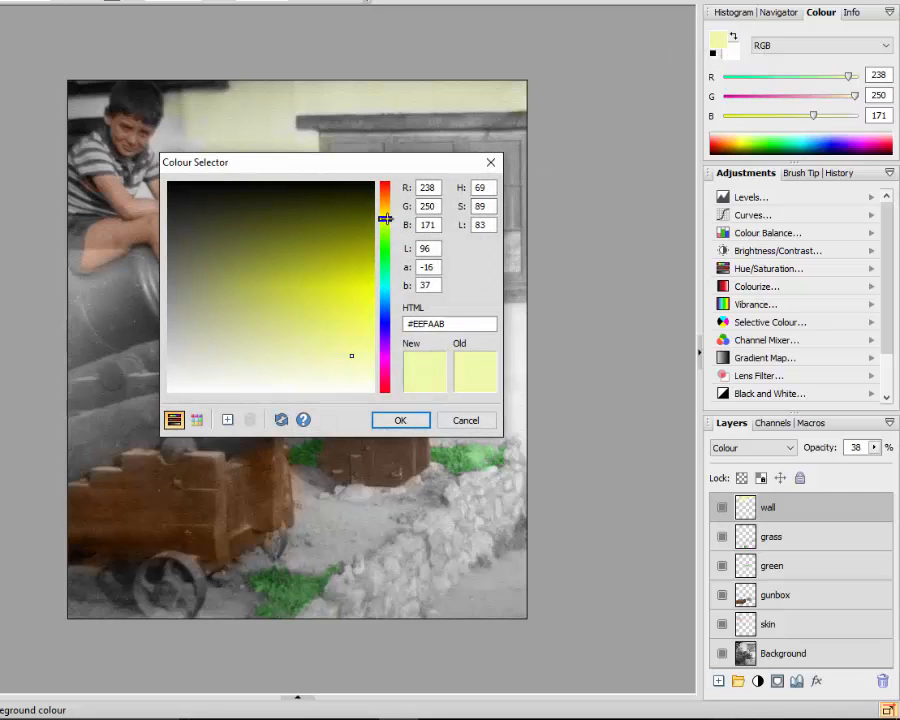
pyautogui.moveTo(385, 219); pyautogui.dragTo(385, 205)
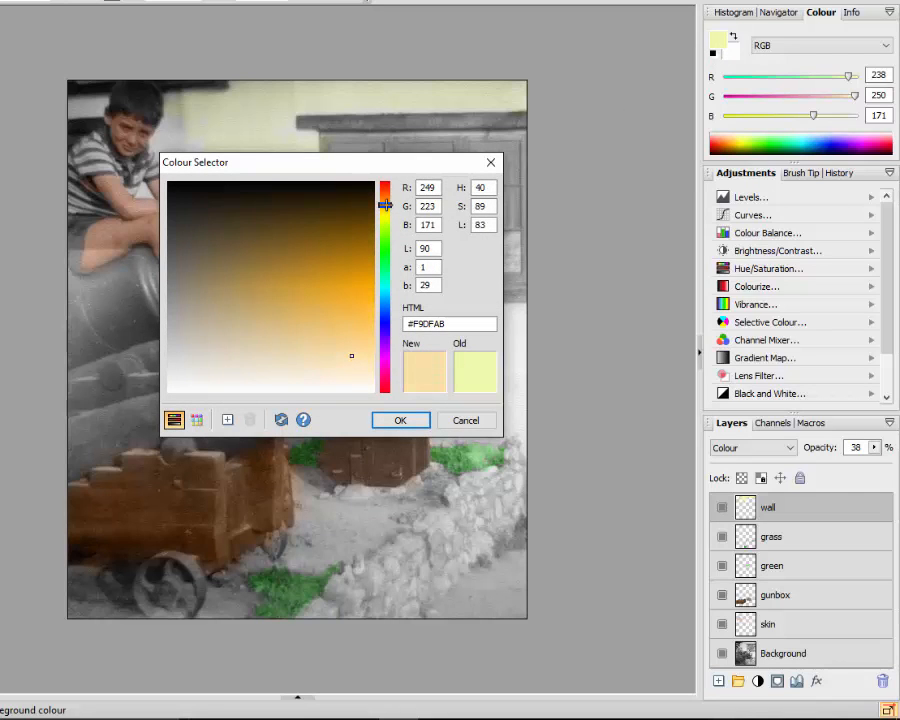
pyautogui.click(228, 287)
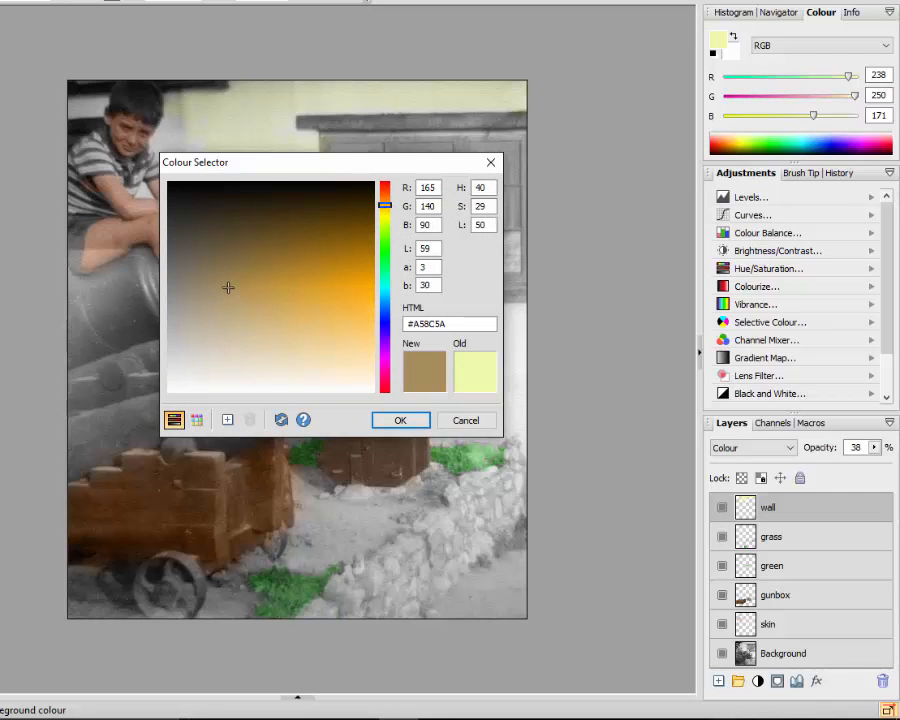
pyautogui.click(215, 299)
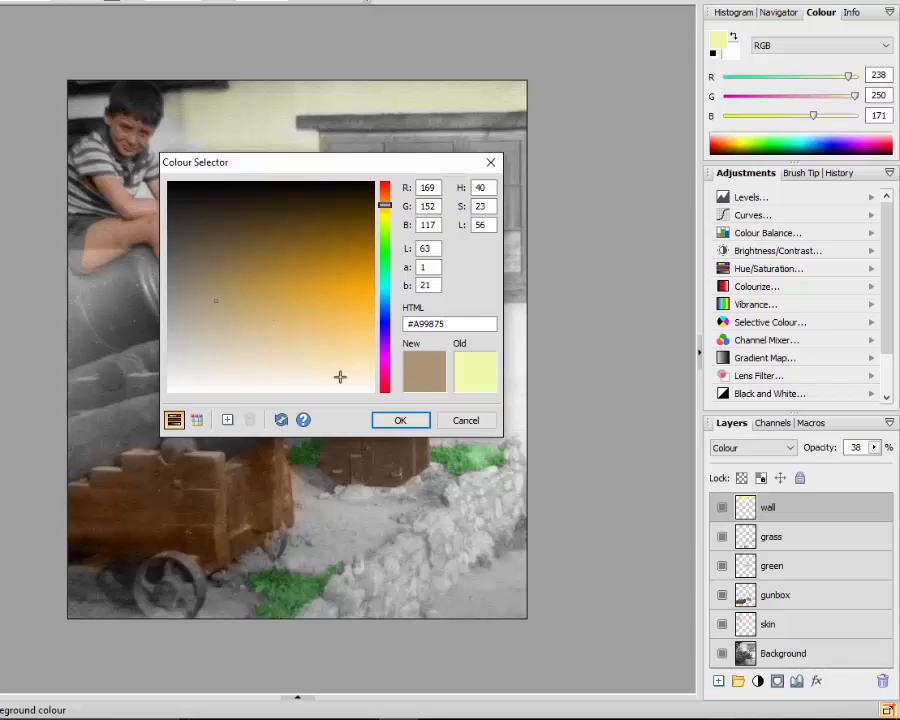
pyautogui.click(400, 424)
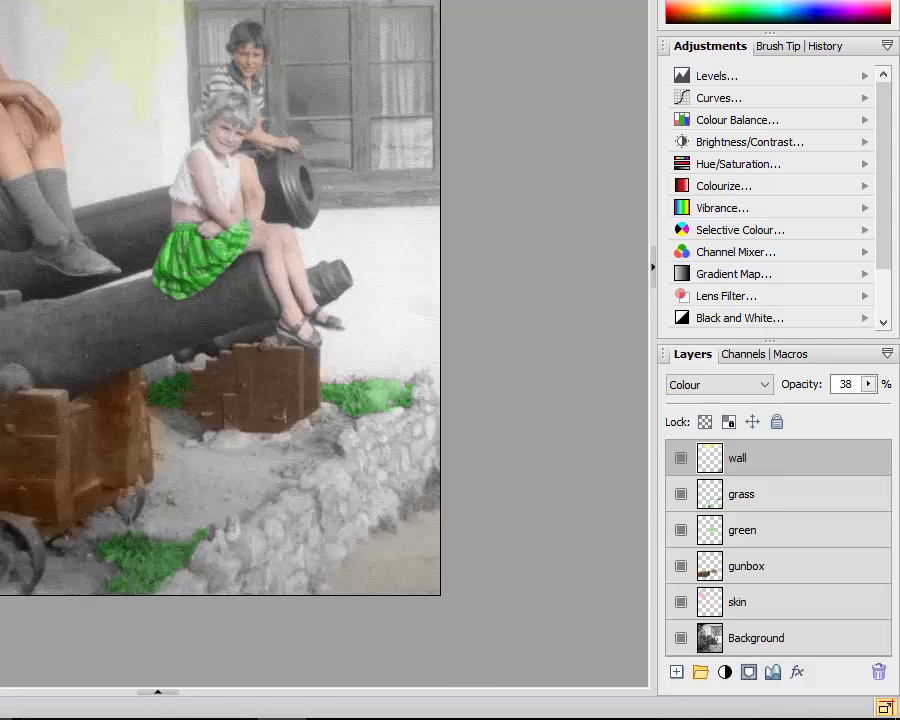
# Create a new layer named black above the wall layer with Colour blend mode
pyautogui.click(676, 678)
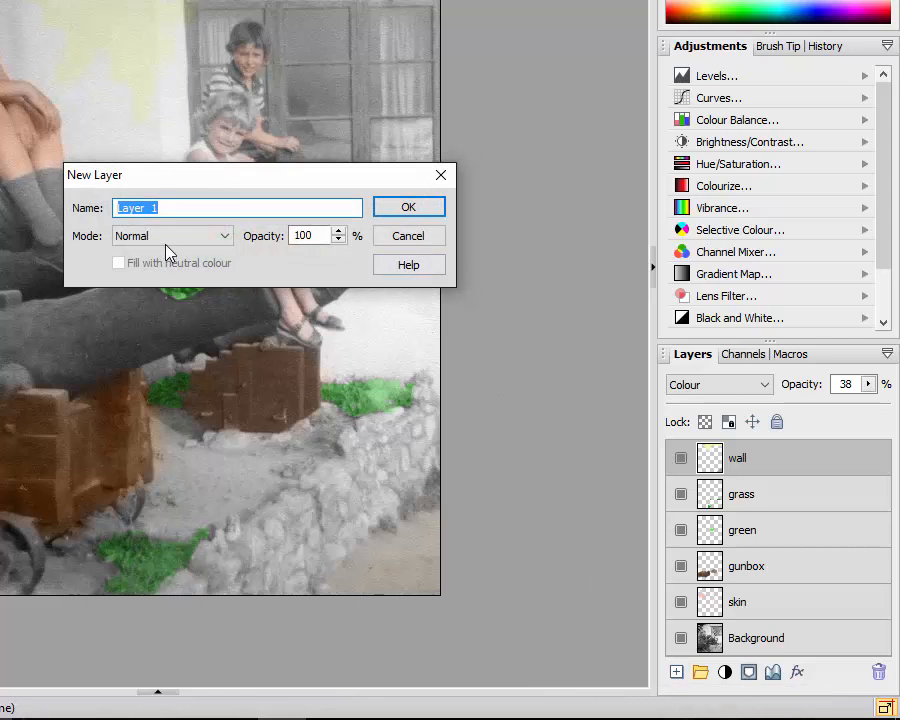
pyautogui.click(226, 236)
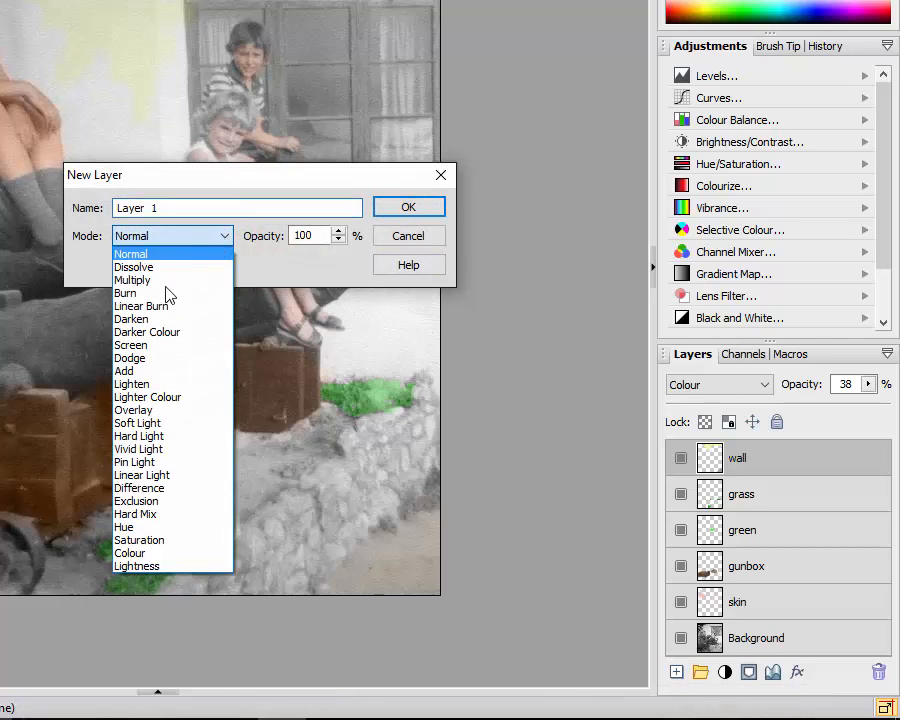
pyautogui.click(145, 561)
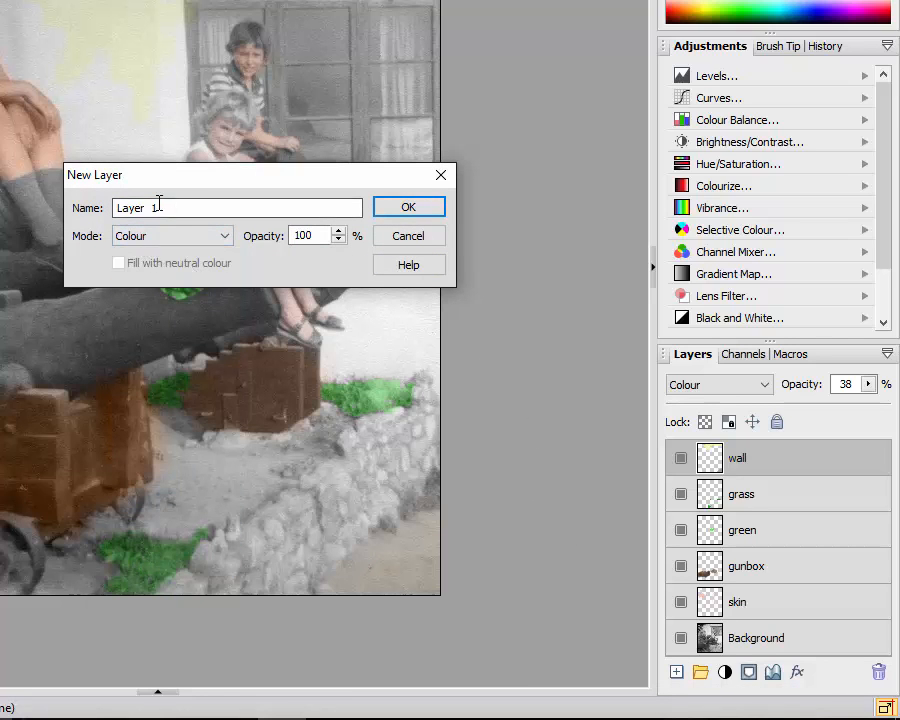
pyautogui.moveTo(152, 207); pyautogui.dragTo(82, 206)
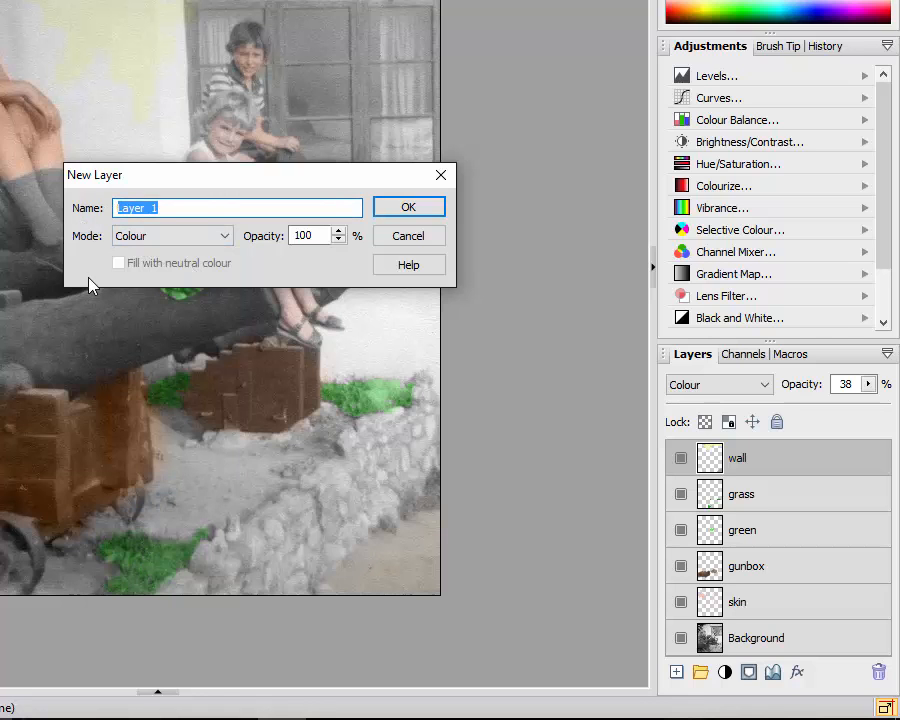
pyautogui.write('black')
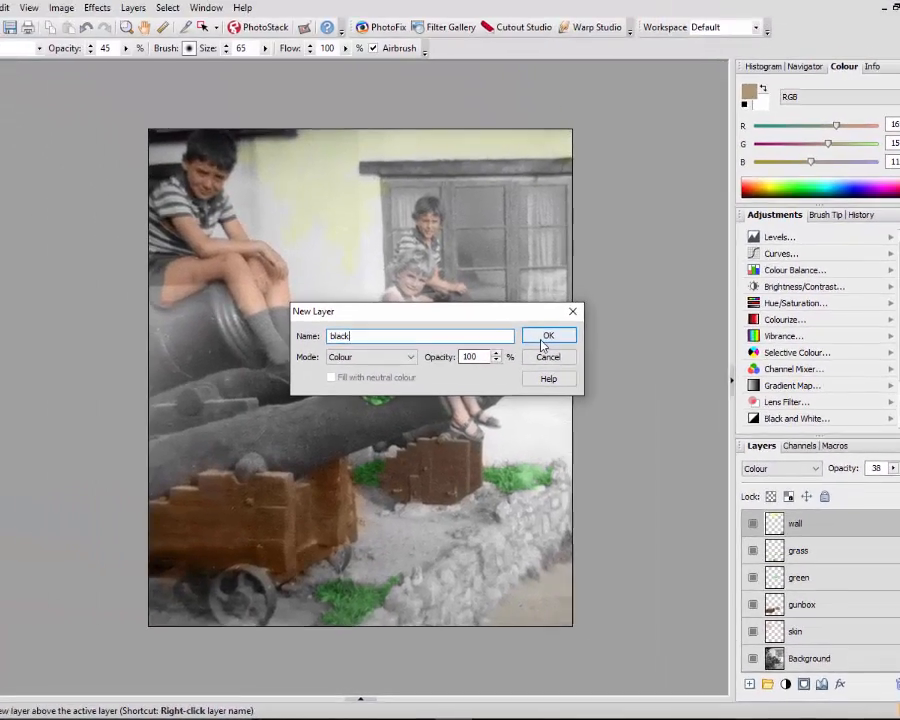
pyautogui.click(545, 342)
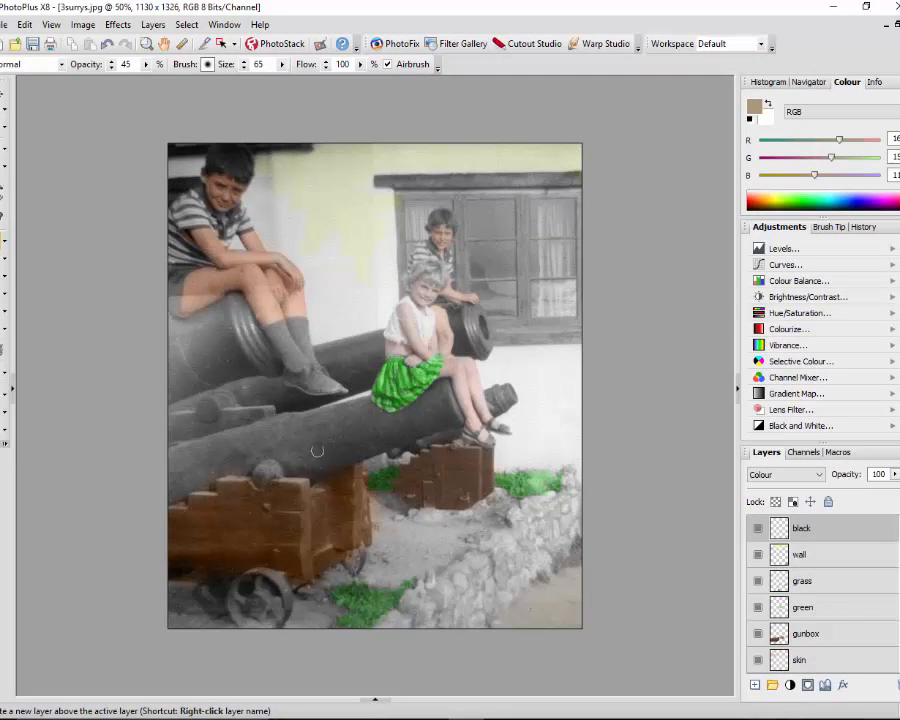
# Paint the cannon barrels on the black layer with a black foreground colour and a higher brush opacity
pyautogui.click(751, 121)
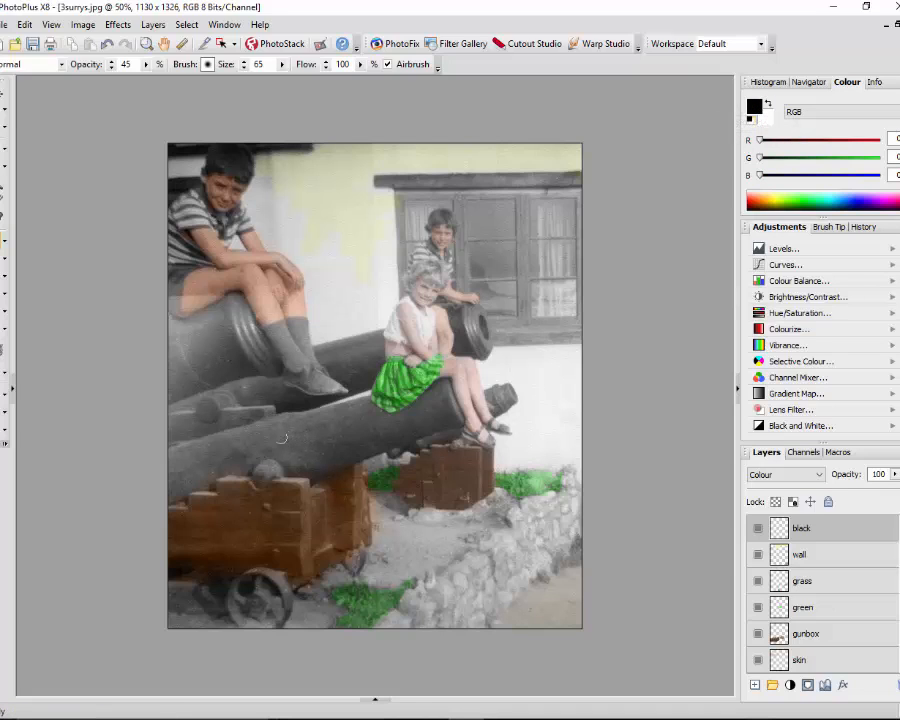
pyautogui.click(146, 64)
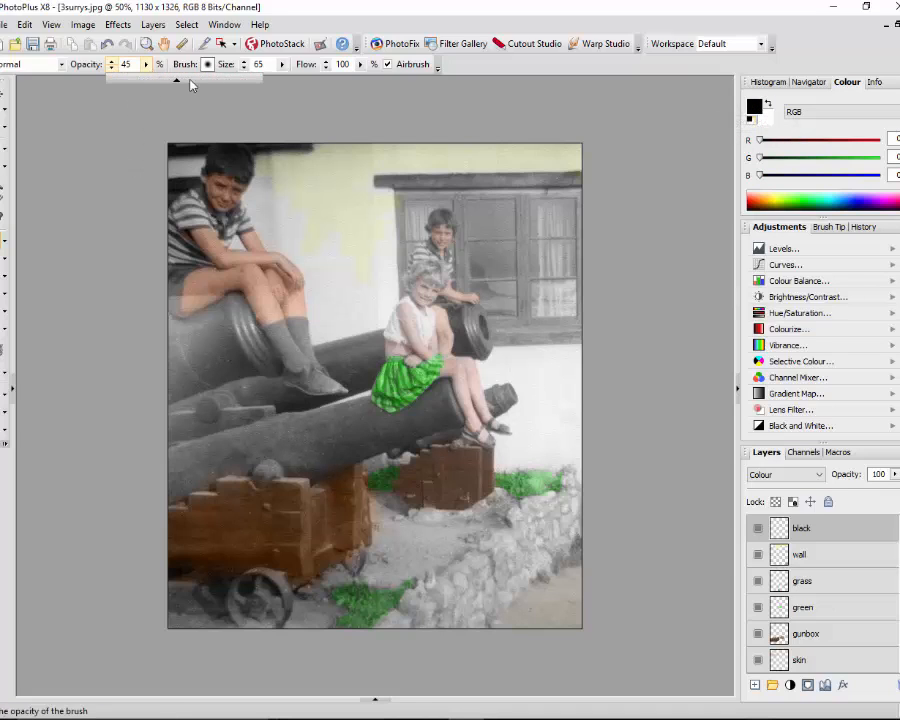
pyautogui.click(259, 86)
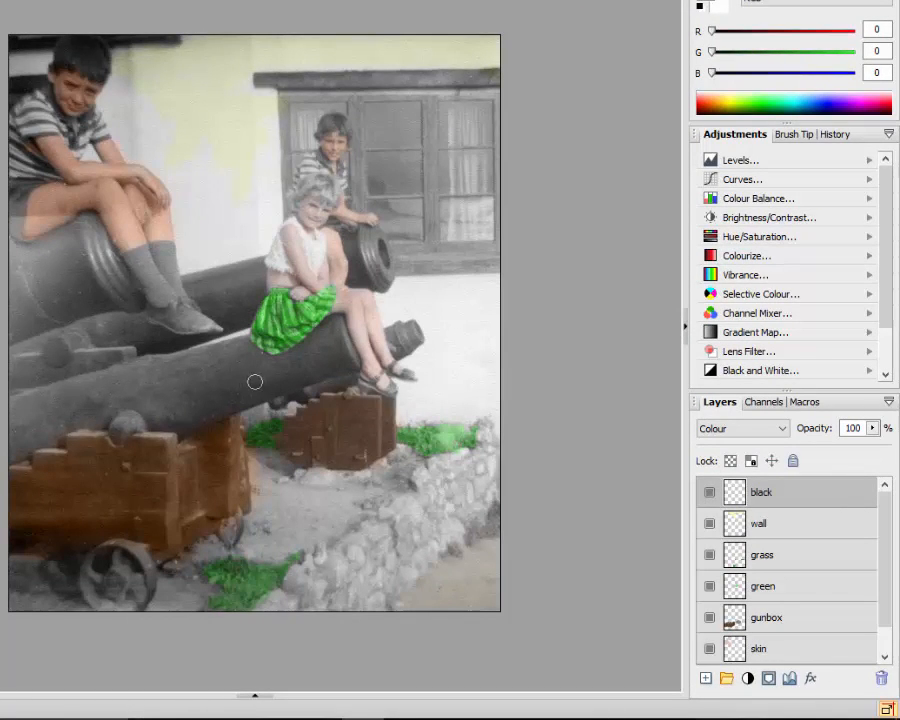
pyautogui.moveTo(316, 372)
pyautogui.mouseDown()
pyautogui.moveTo(187, 388)
pyautogui.moveTo(120, 372)
pyautogui.moveTo(115, 388)
pyautogui.mouseUp()
pyautogui.moveTo(67, 343)
pyautogui.mouseDown()
pyautogui.moveTo(113, 376)
pyautogui.moveTo(209, 375)
pyautogui.mouseUp()
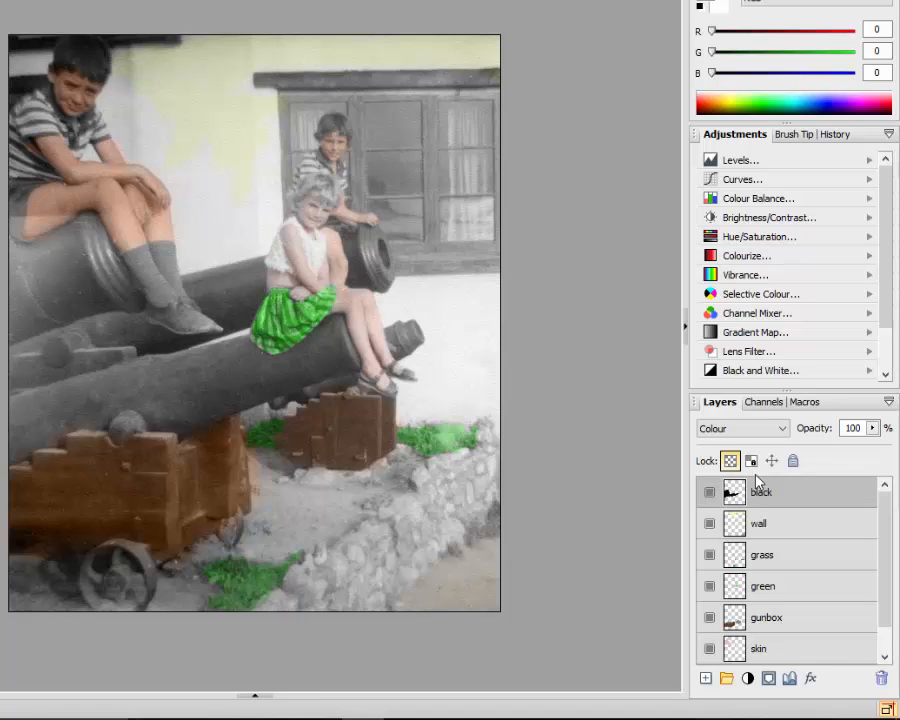
# Delete the black layer and create a new layer named grey above the wall layer with Colour blend mode
pyautogui.rightClick(804, 497)
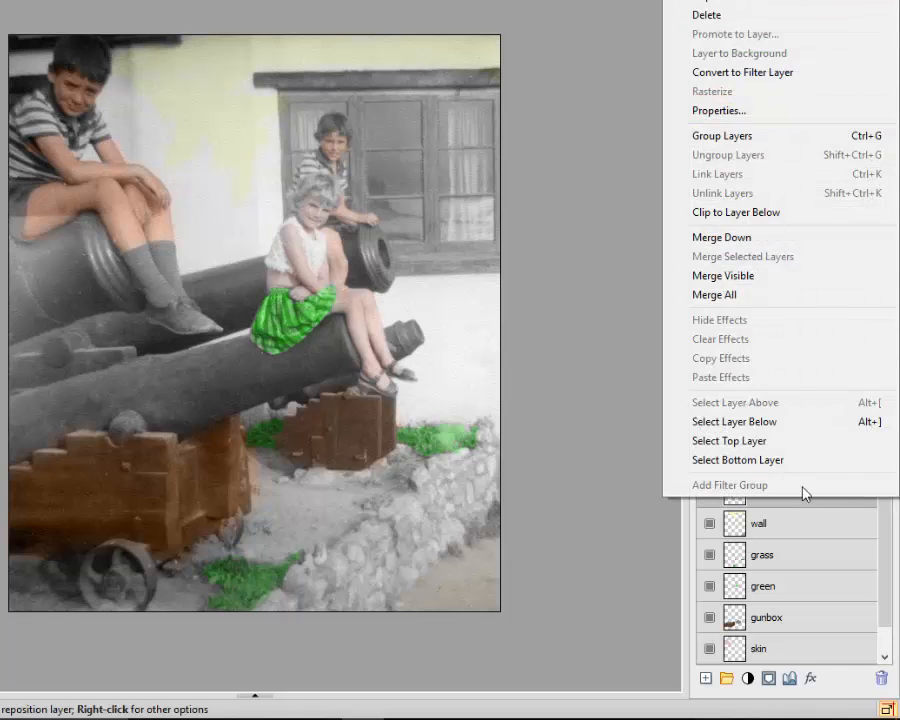
pyautogui.click(716, 18)
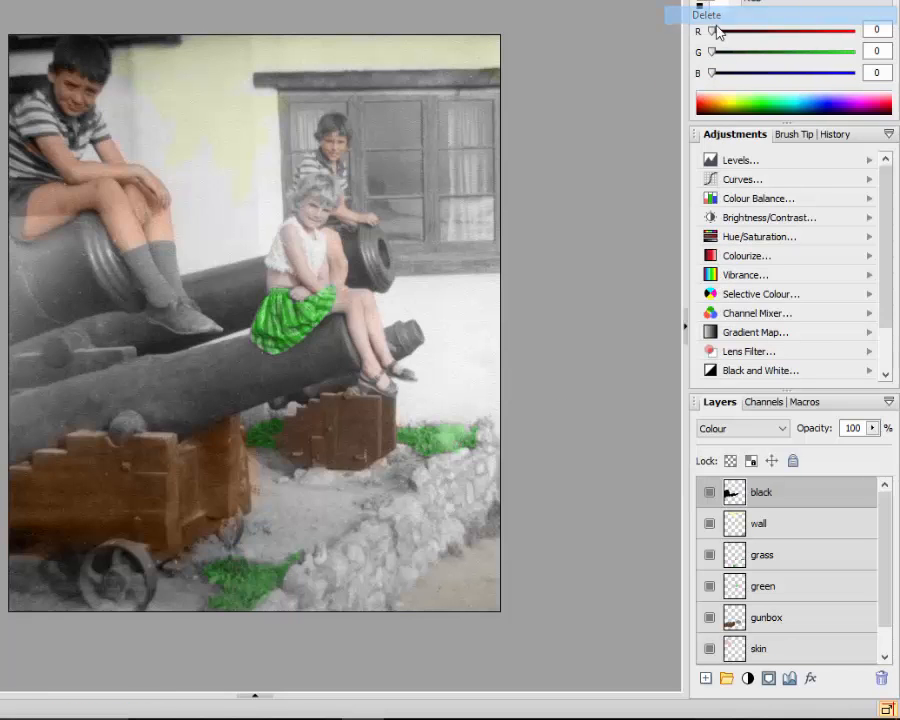
pyautogui.click(705, 679)
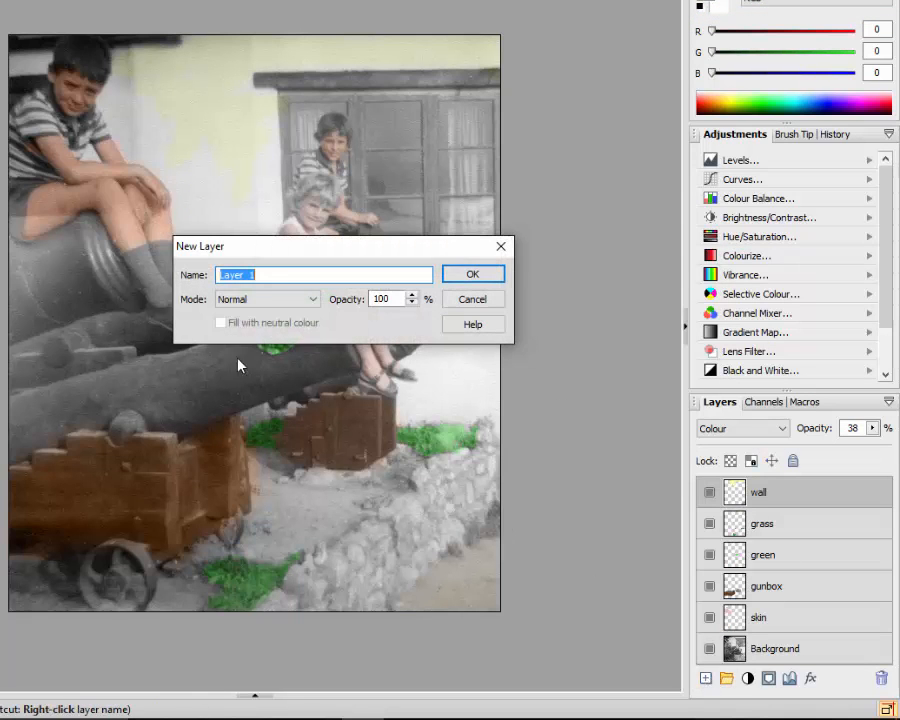
pyautogui.click(316, 300)
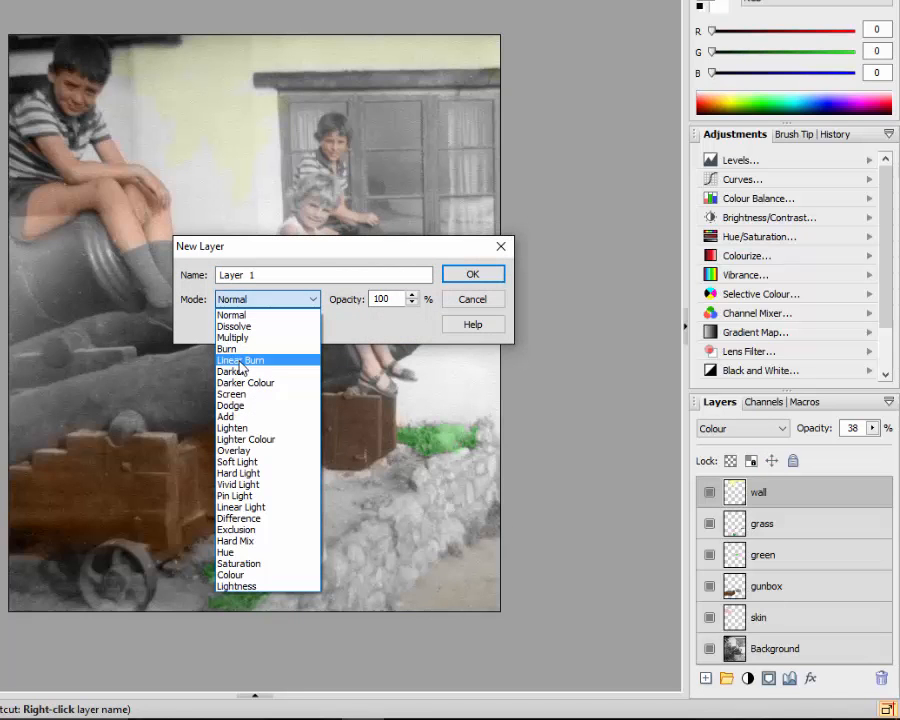
pyautogui.click(232, 575)
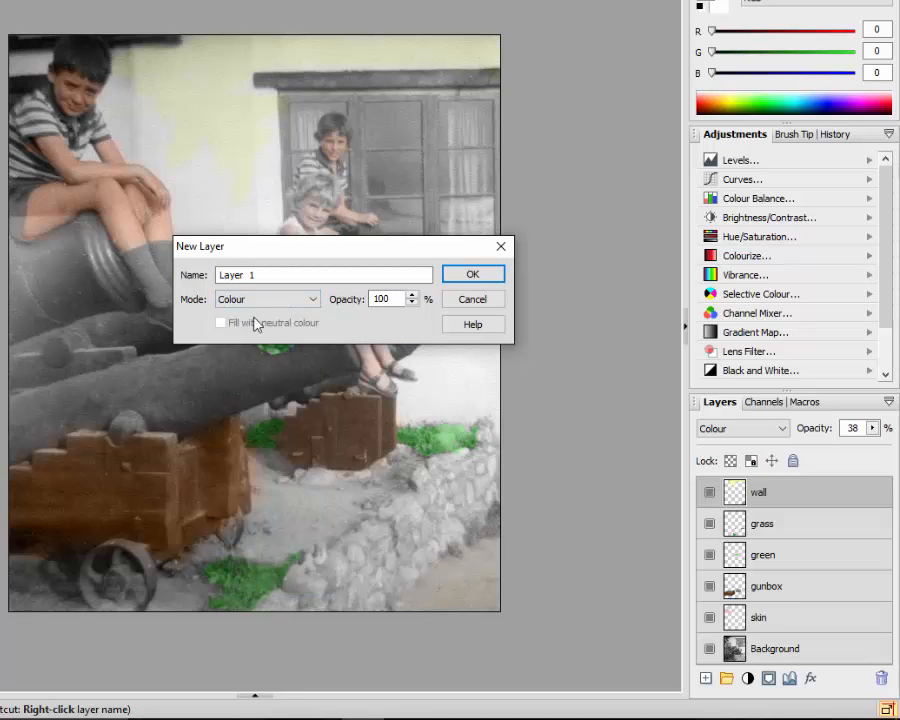
pyautogui.moveTo(258, 276); pyautogui.dragTo(195, 276)
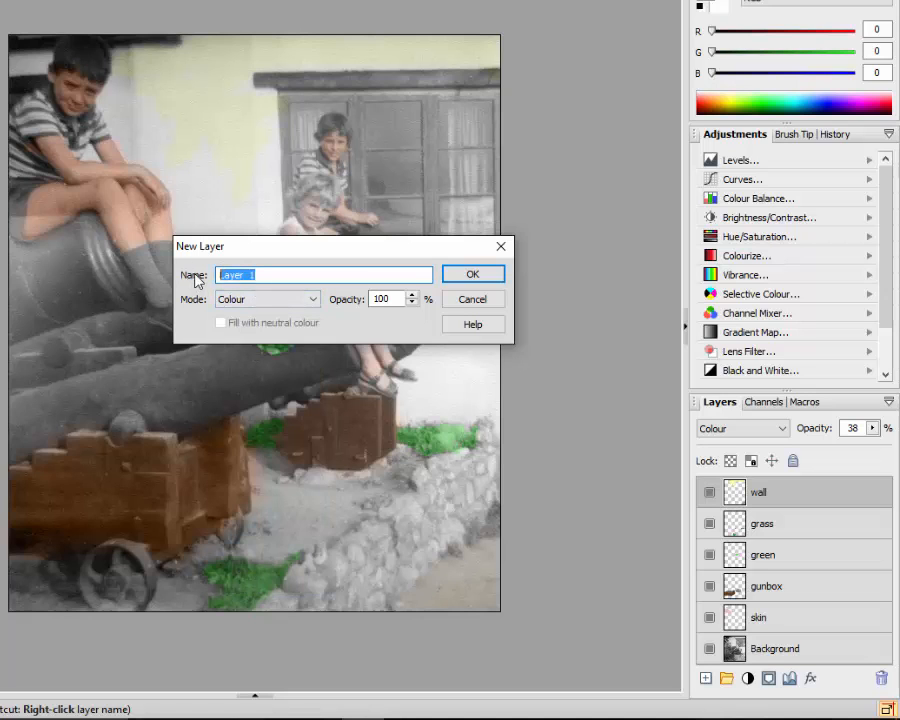
pyautogui.write('grey')
pyautogui.click(484, 277)
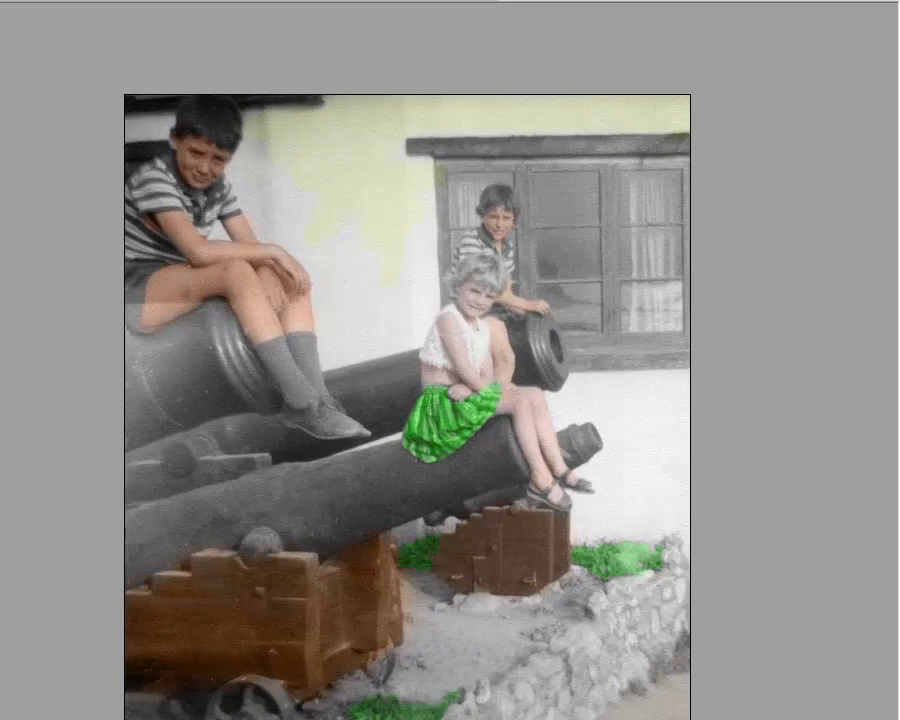
# Set the foreground colour to a dark warm grey, #534E4E
pyautogui.click(896, 36)
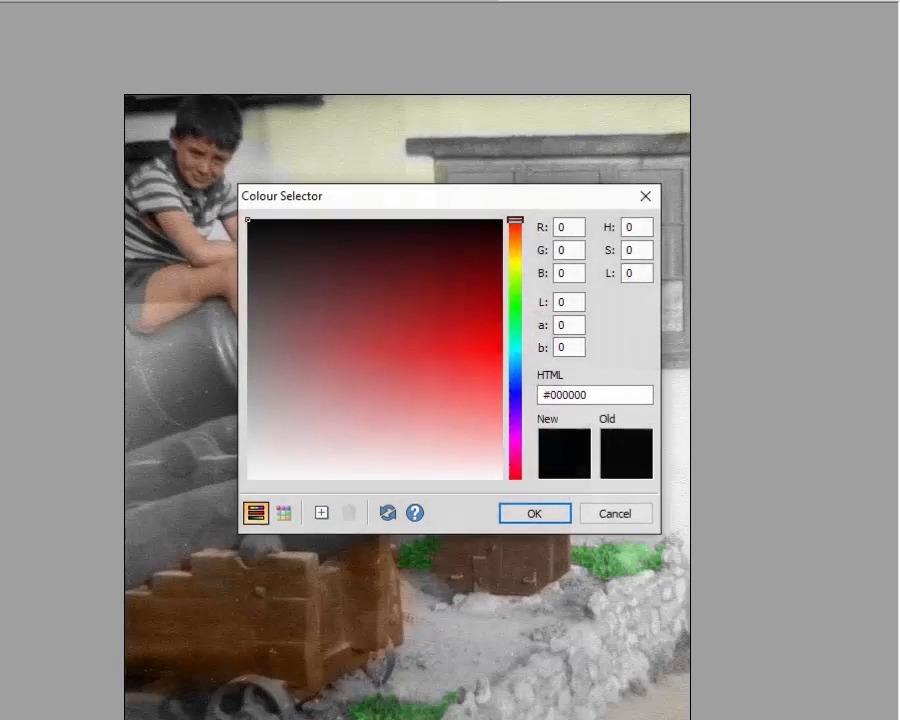
pyautogui.click(263, 323)
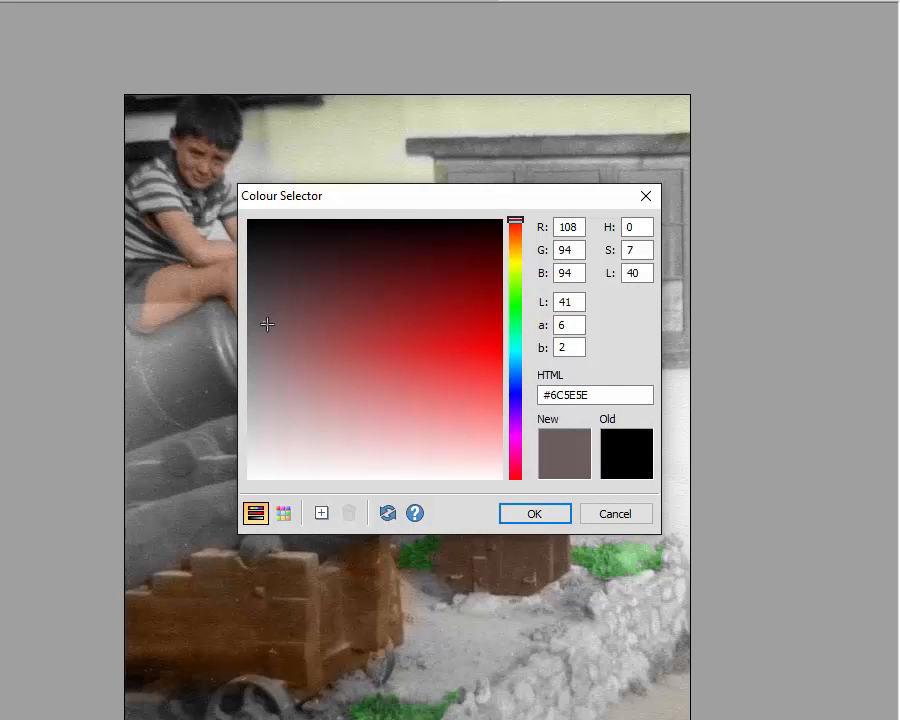
pyautogui.click(267, 320)
pyautogui.click(263, 322)
pyautogui.click(257, 311)
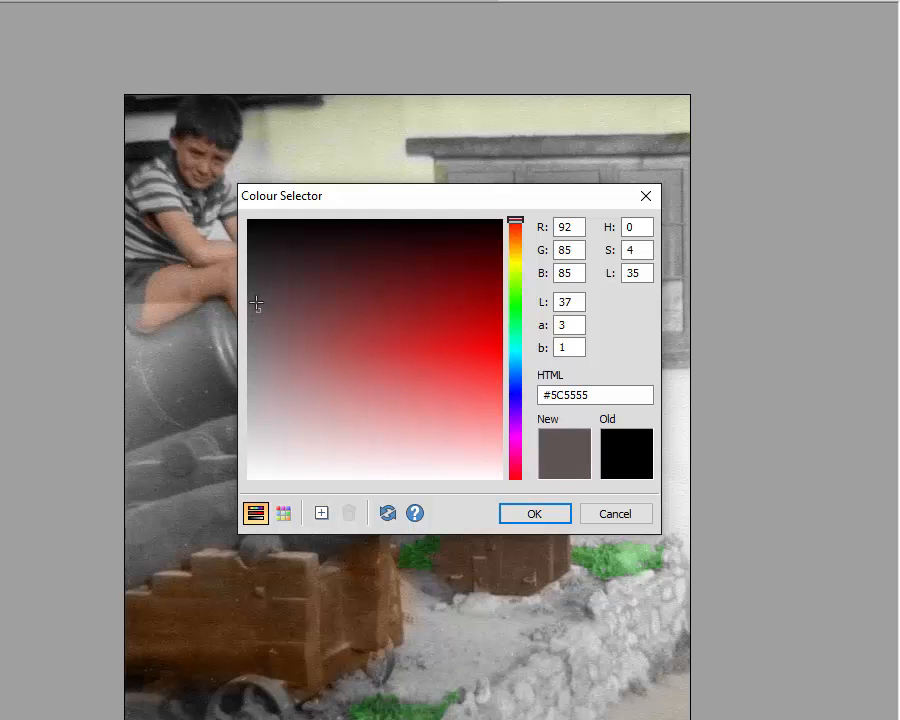
pyautogui.click(260, 302)
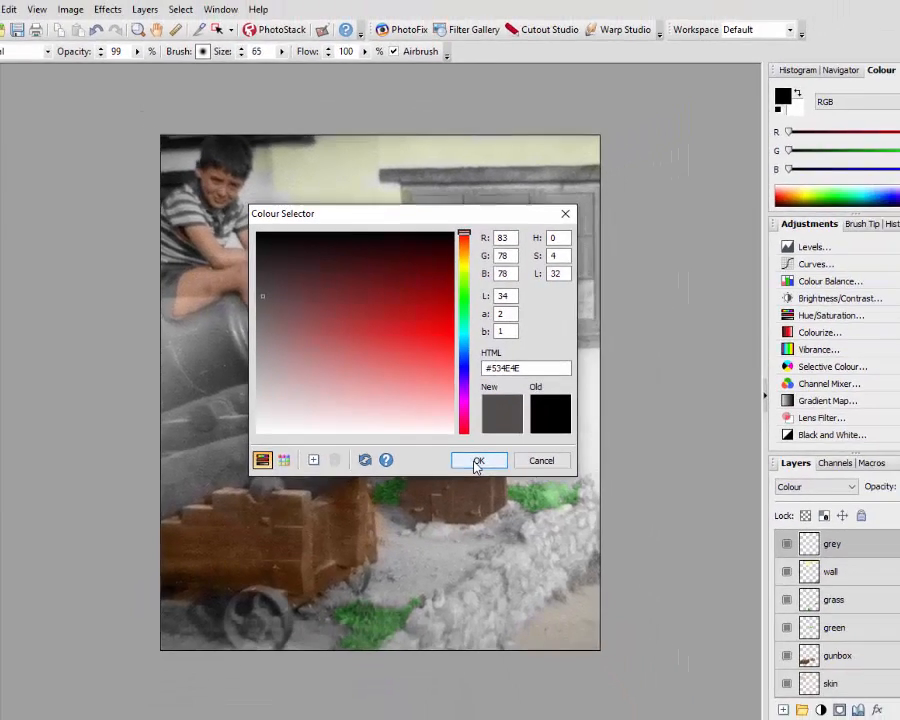
pyautogui.click(534, 513)
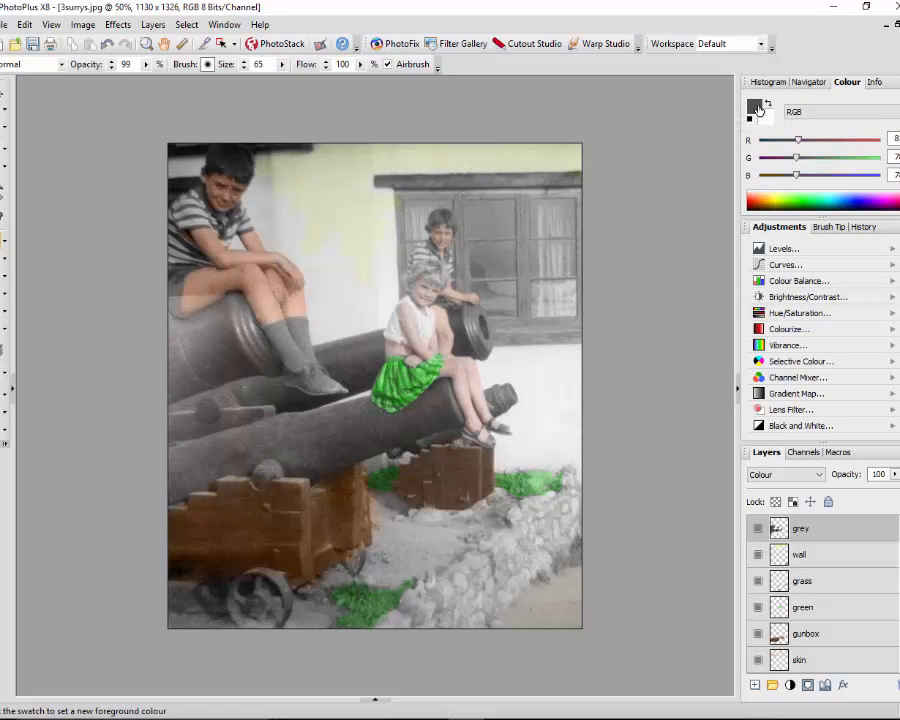
# Set the foreground colour to a dark reddish brown, #583D3D, and paint over the cannon barrels on the grey layer
pyautogui.click(756, 107)
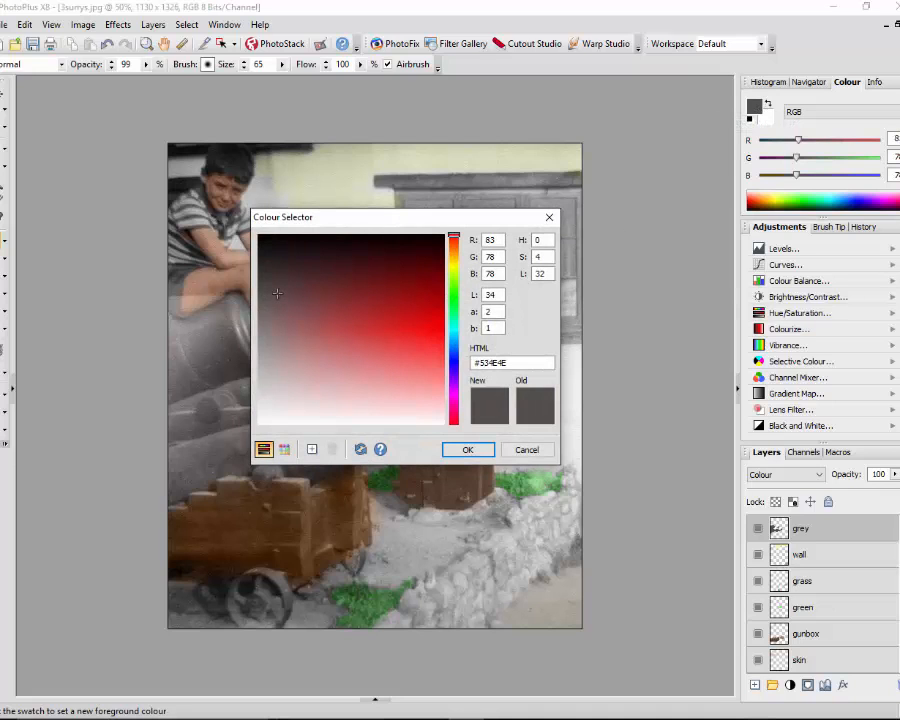
pyautogui.click(277, 293)
pyautogui.click(290, 291)
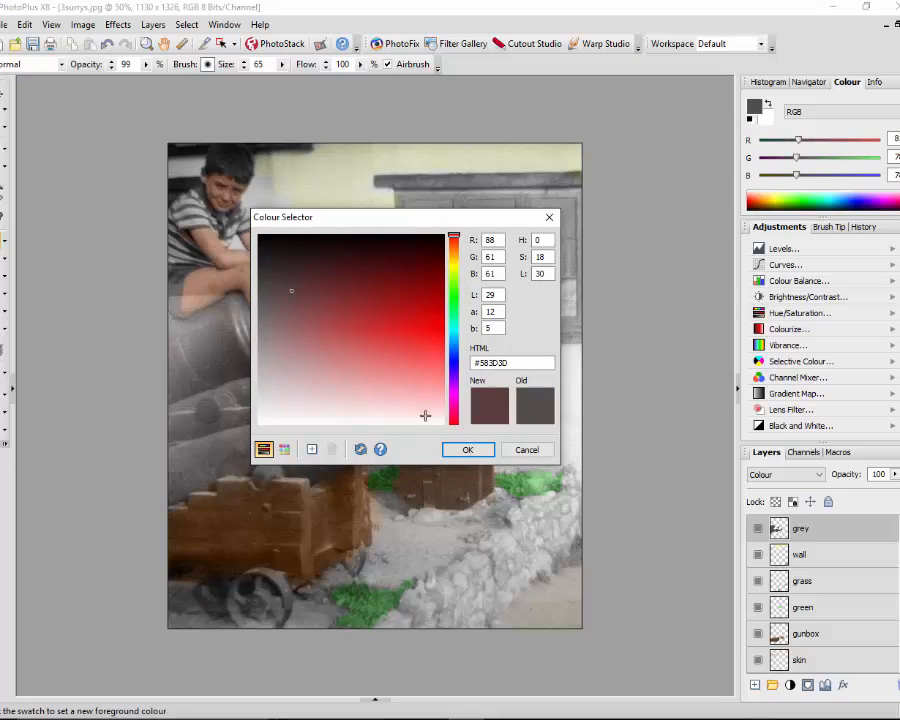
pyautogui.click(467, 449)
pyautogui.moveTo(206, 361)
pyautogui.mouseDown()
pyautogui.moveTo(198, 331)
pyautogui.moveTo(173, 333)
pyautogui.moveTo(172, 375)
pyautogui.moveTo(185, 366)
pyautogui.mouseUp()
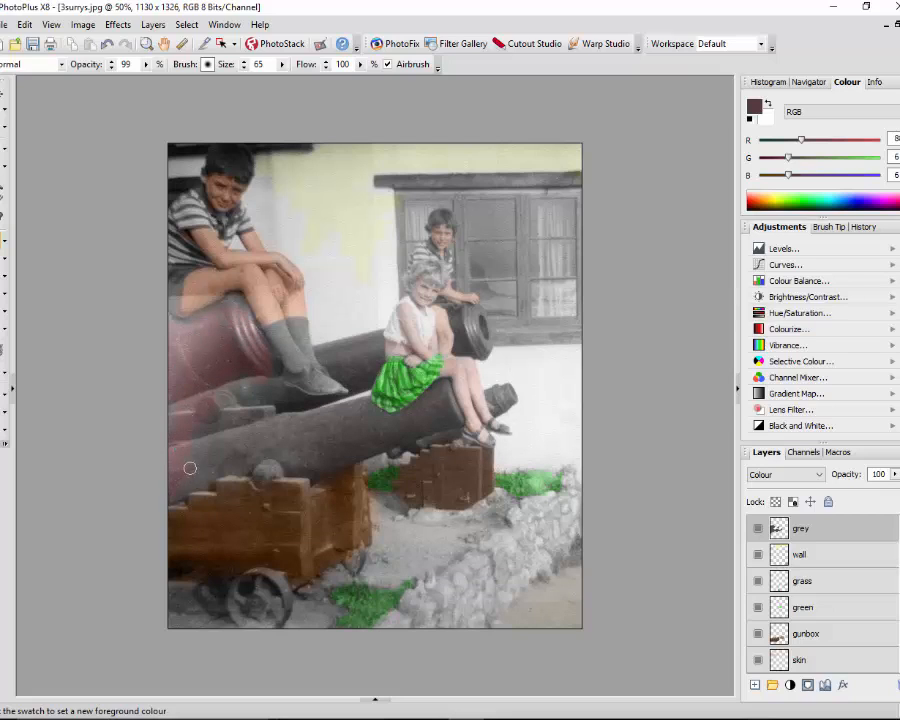
pyautogui.moveTo(190, 468)
pyautogui.mouseDown()
pyautogui.moveTo(237, 452)
pyautogui.moveTo(241, 463)
pyautogui.moveTo(254, 444)
pyautogui.moveTo(261, 456)
pyautogui.moveTo(302, 463)
pyautogui.moveTo(430, 424)
pyautogui.mouseUp()
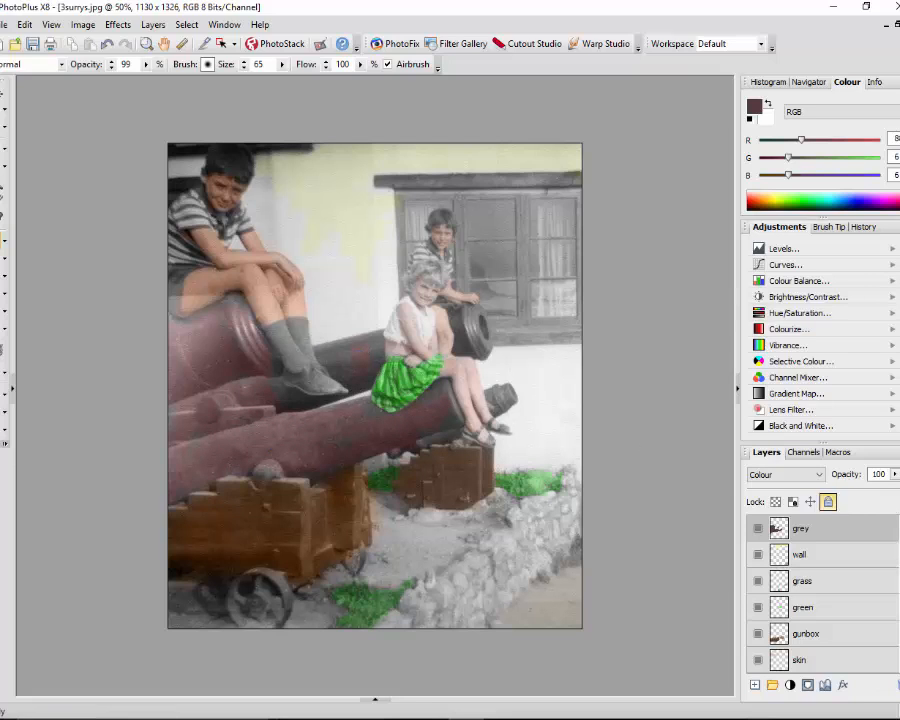
# Reduce the grey layer's opacity to 62%
pyautogui.click(895, 474)
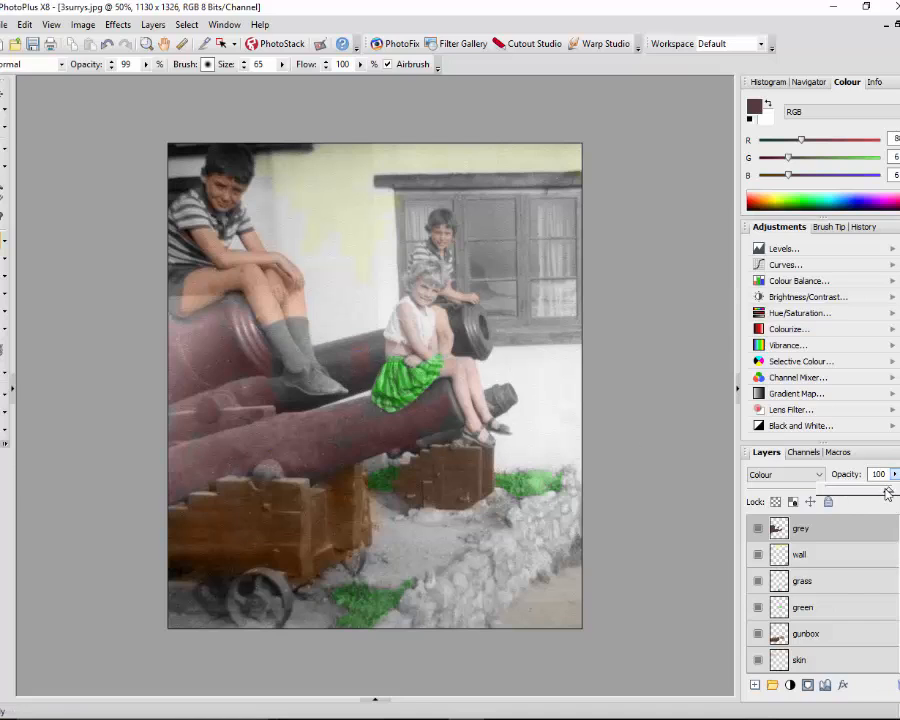
pyautogui.moveTo(887, 492); pyautogui.dragTo(863, 495)
pyautogui.moveTo(859, 491); pyautogui.dragTo(868, 494)
# Switch to the finished reference image 3surrys-finished-v2.jpg to examine its cannon colours
pyautogui.click(374, 699)
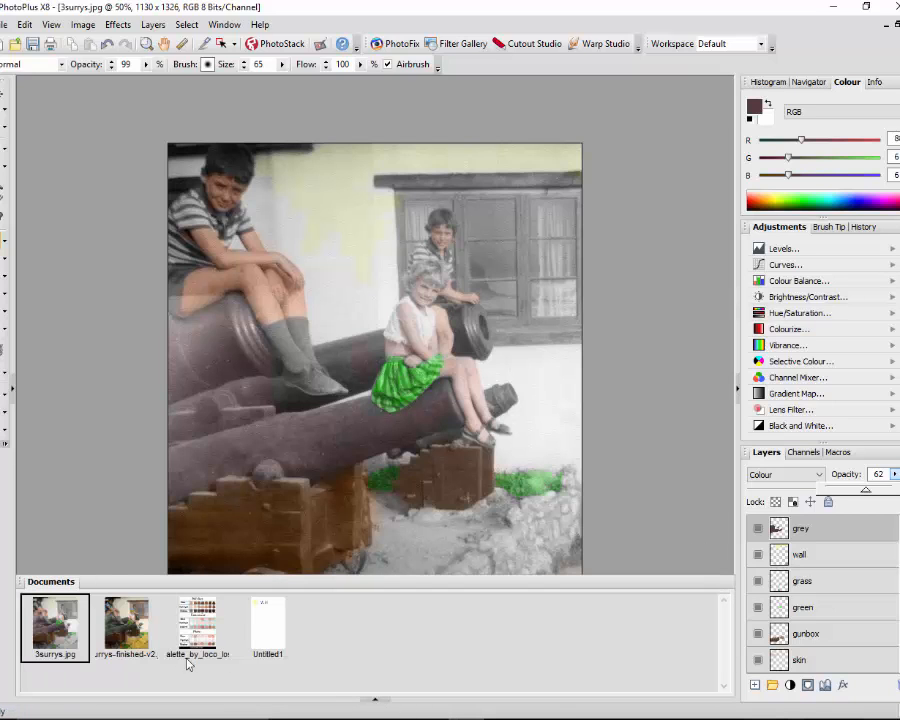
pyautogui.click(126, 632)
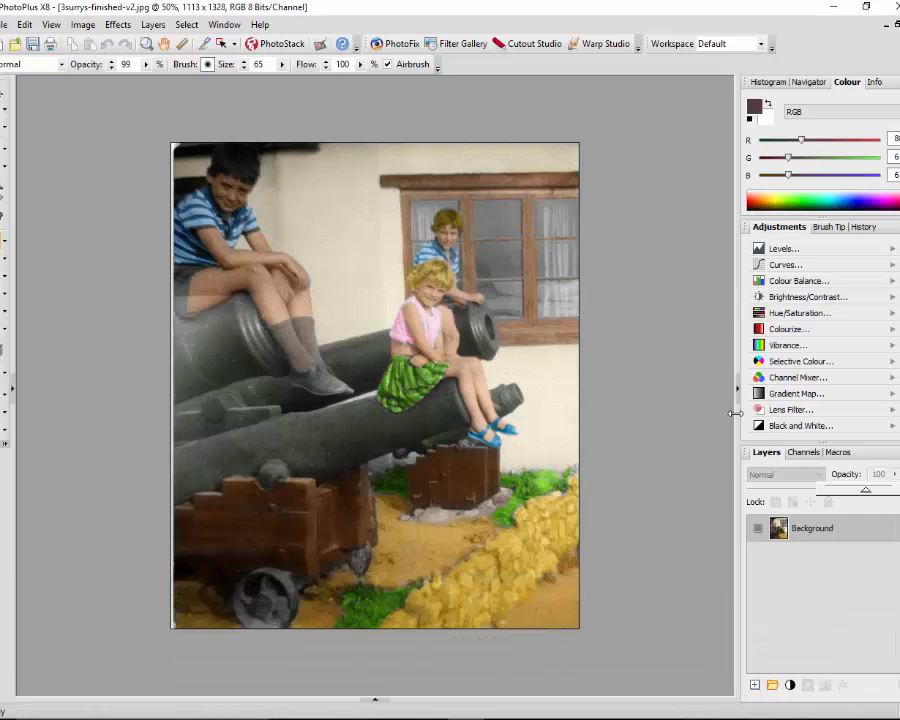